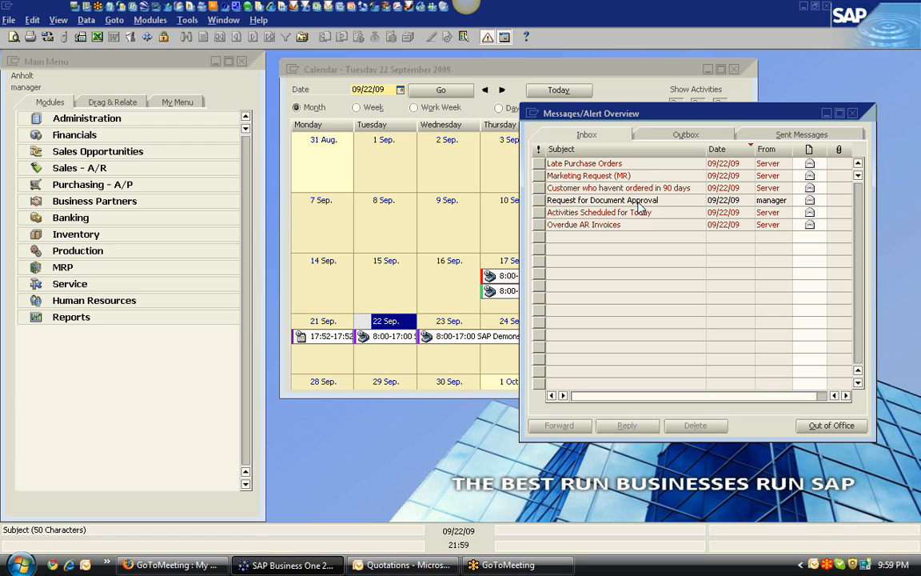
Step: Review the inbox alerts for late purchase orders, marketing requests and customers who have not ordered in 90 days
{"action": "left_click", "coordinate": [588, 165]}
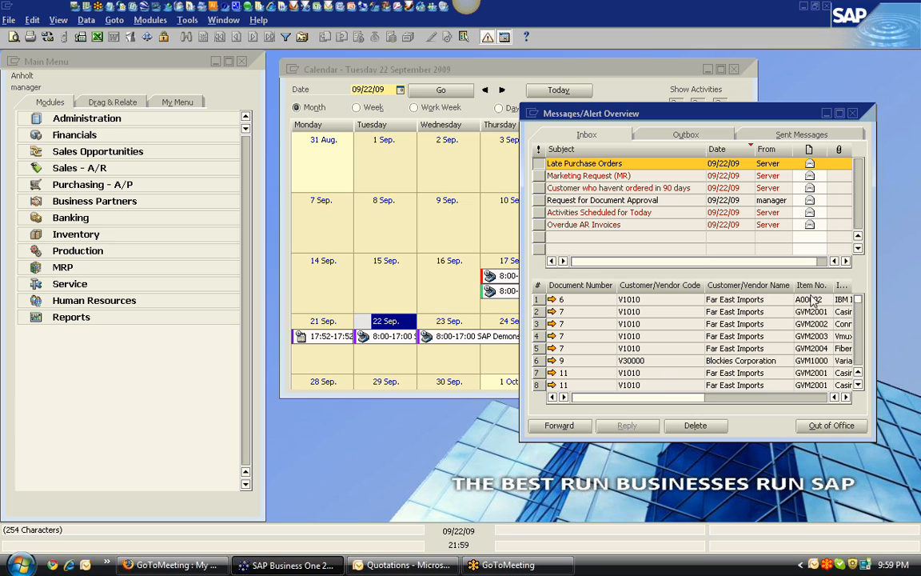
{"action": "key", "text": "Down"}
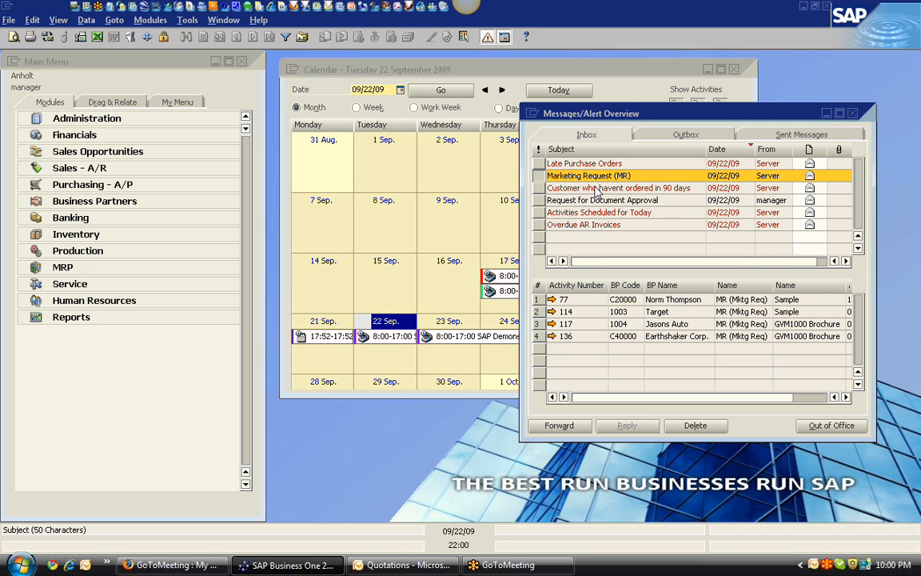
{"action": "left_click", "coordinate": [593, 189]}
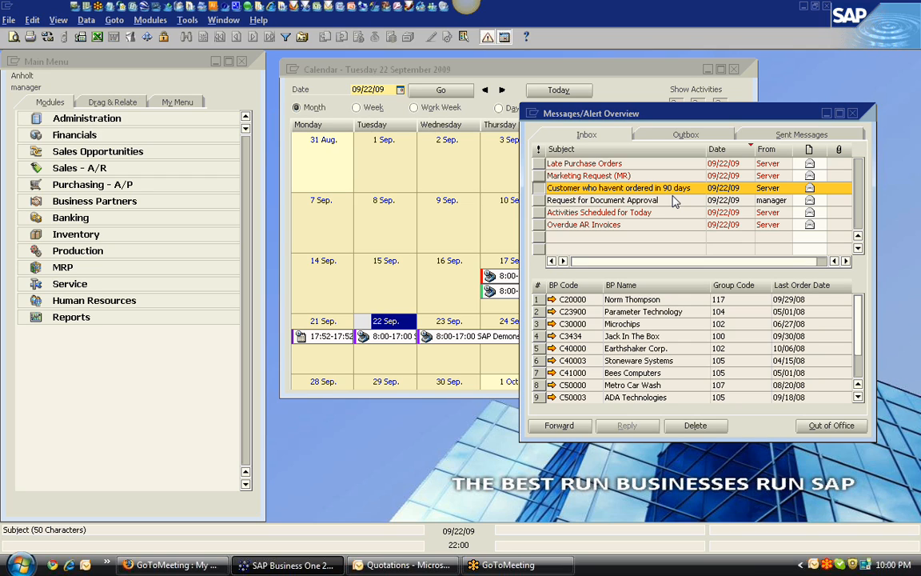
Step: Open the document approval request from the inbox, inspect its linked draft sales order and close the draft
{"action": "left_click", "coordinate": [648, 200]}
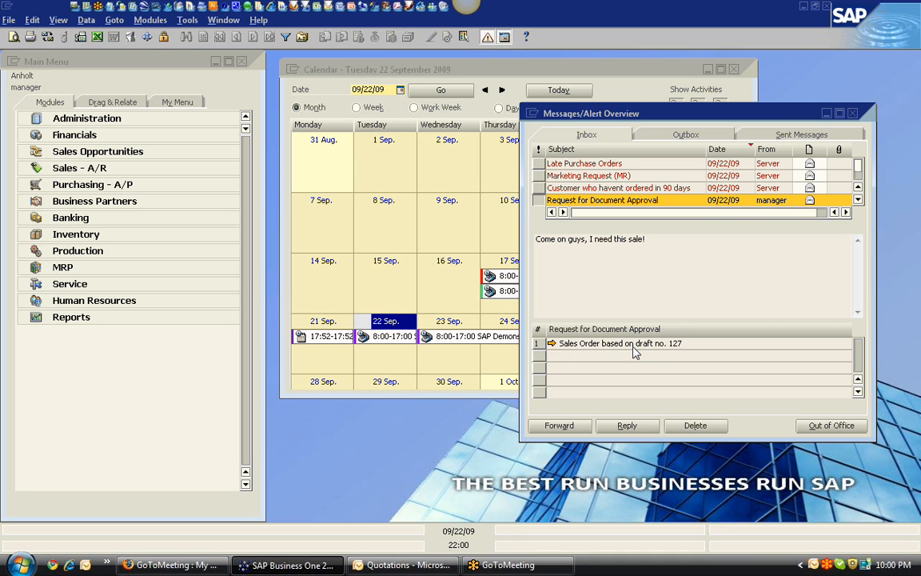
{"action": "left_click", "coordinate": [551, 343]}
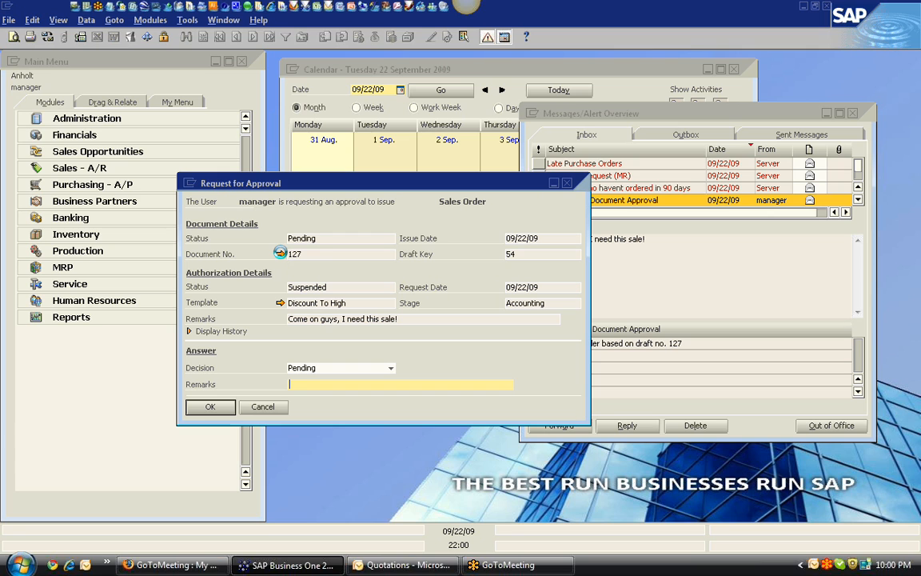
{"action": "left_click", "coordinate": [280, 253]}
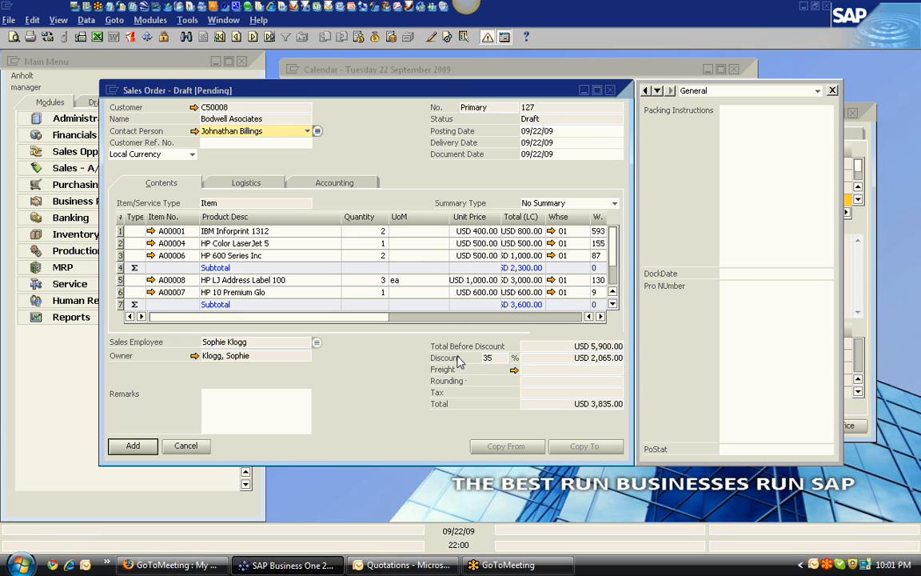
{"action": "left_click", "coordinate": [186, 452]}
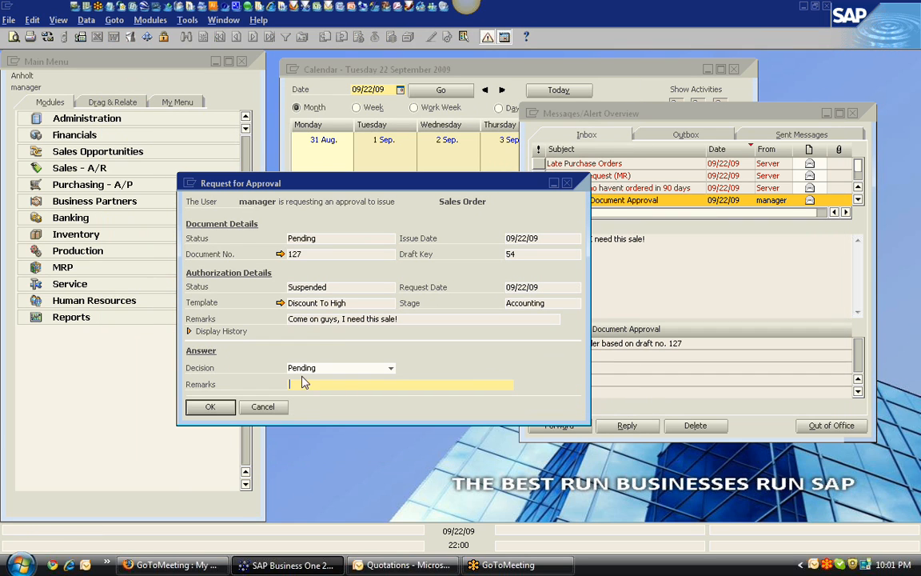
Step: Check the available approval decisions and the answer remarks field, then cancel the approval request without deciding
{"action": "left_click", "coordinate": [391, 368]}
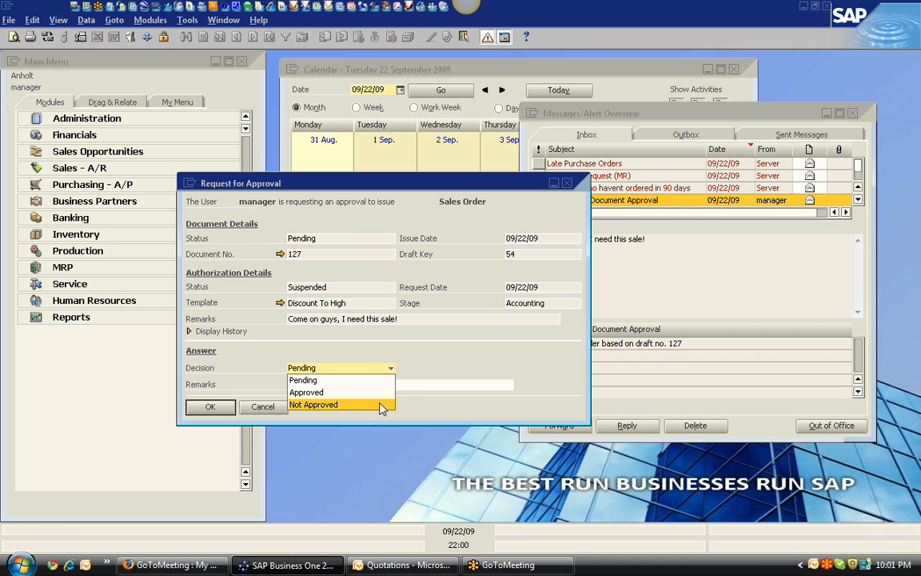
{"action": "left_click", "coordinate": [422, 368]}
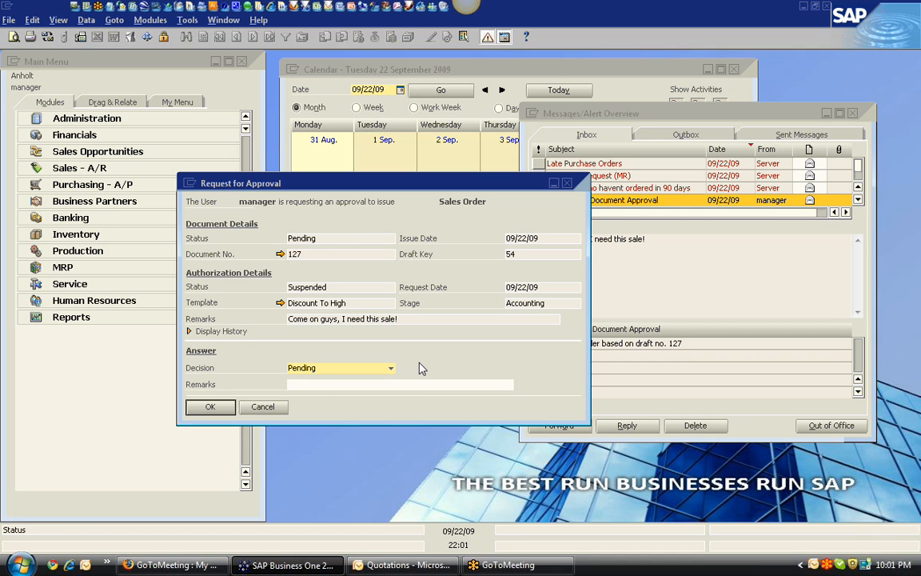
{"action": "left_click", "coordinate": [404, 385]}
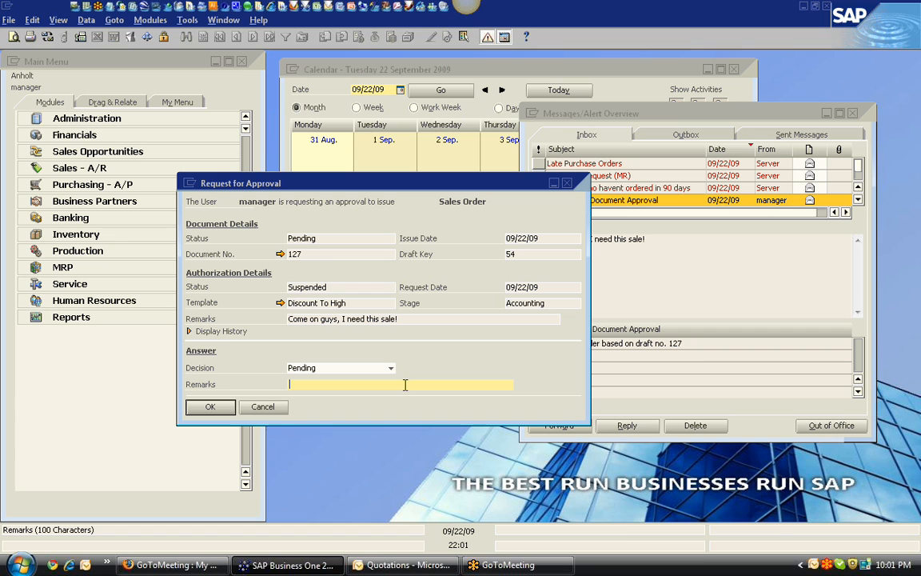
{"action": "left_click", "coordinate": [268, 408]}
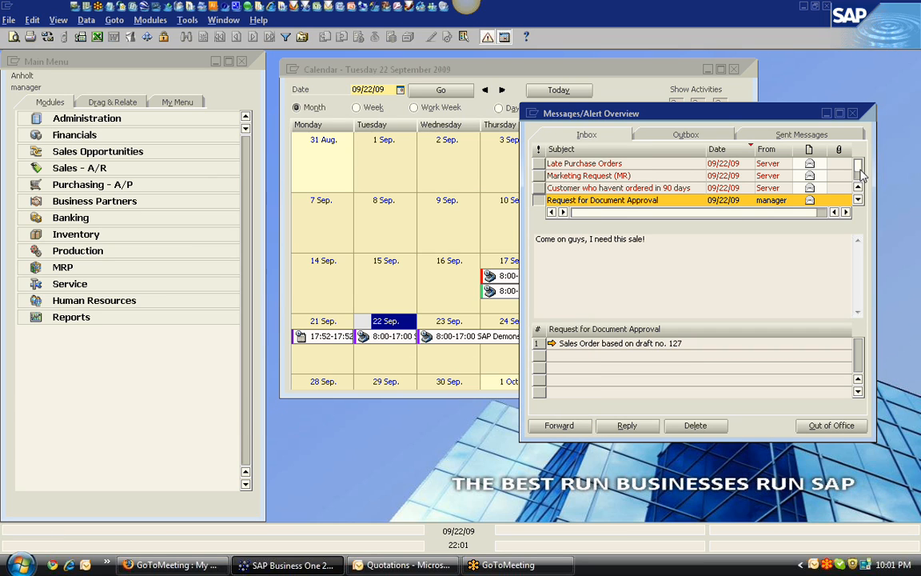
Step: Review the Activities Scheduled for Today and Overdue AR Invoices alerts in the inbox
{"action": "scroll", "coordinate": [856, 184], "scroll_direction": "down", "scroll_amount": 2}
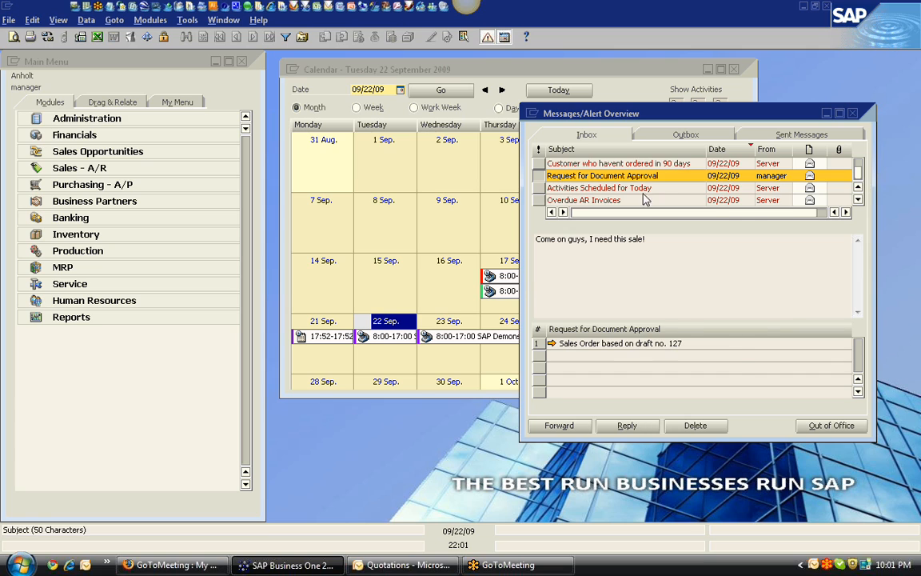
{"action": "left_click", "coordinate": [615, 189]}
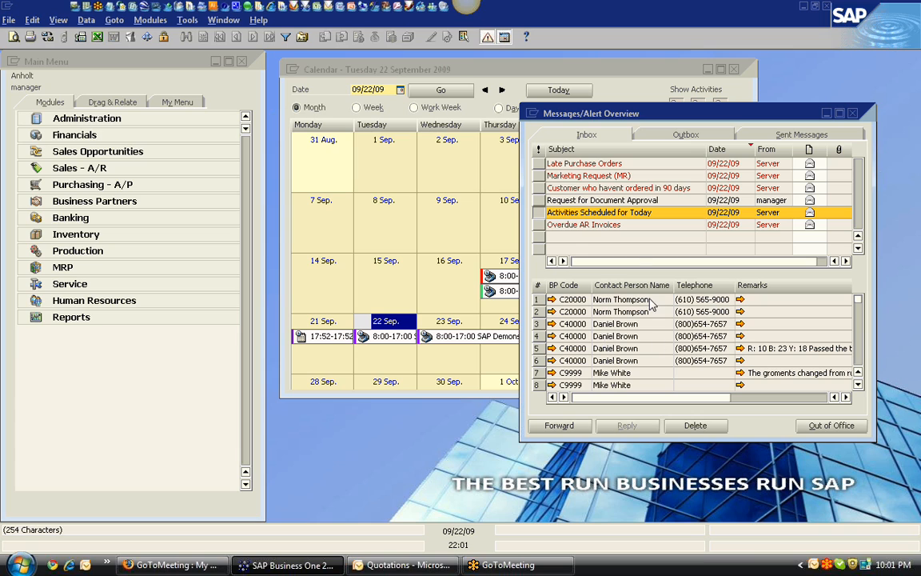
{"action": "left_click", "coordinate": [595, 227]}
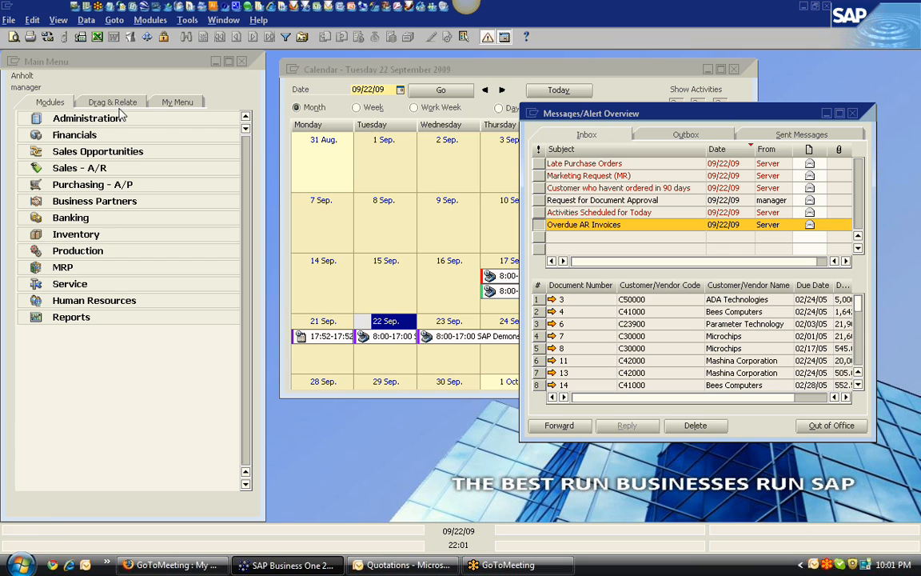
Step: Open Alerts Management, browse to the Overdue AR Invoices alert and examine its recipients and delivery methods
{"action": "left_click", "coordinate": [94, 117]}
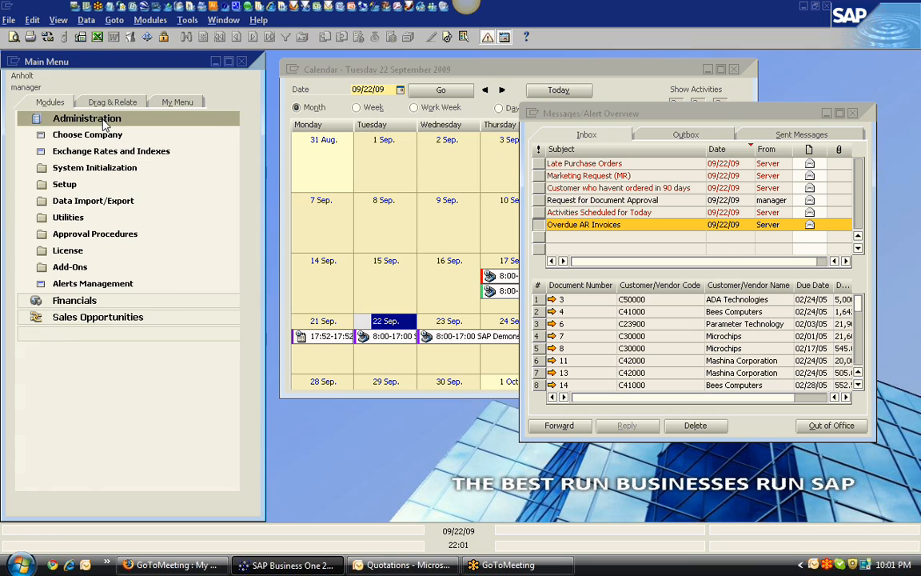
{"action": "left_click", "coordinate": [112, 283]}
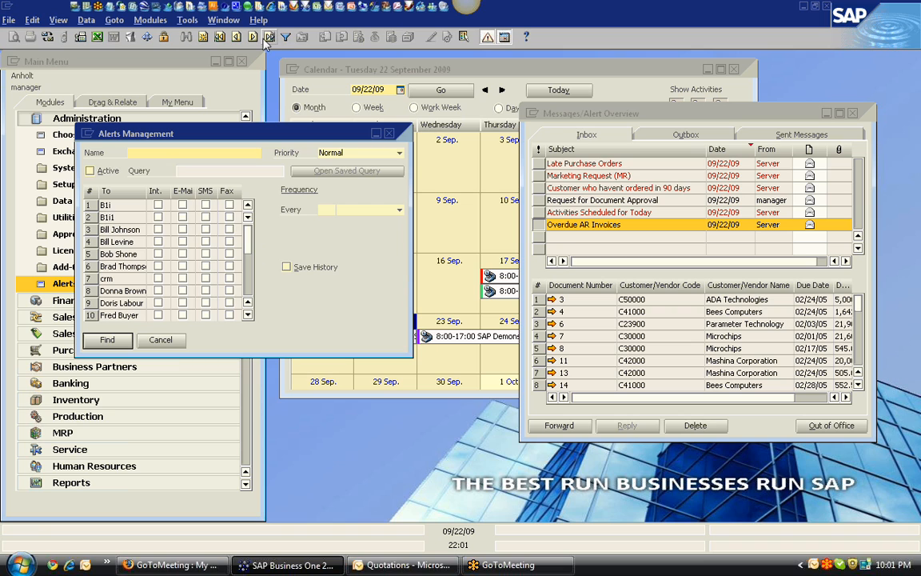
{"action": "left_click", "coordinate": [237, 37]}
{"action": "left_click", "coordinate": [236, 37]}
{"action": "left_click", "coordinate": [237, 37]}
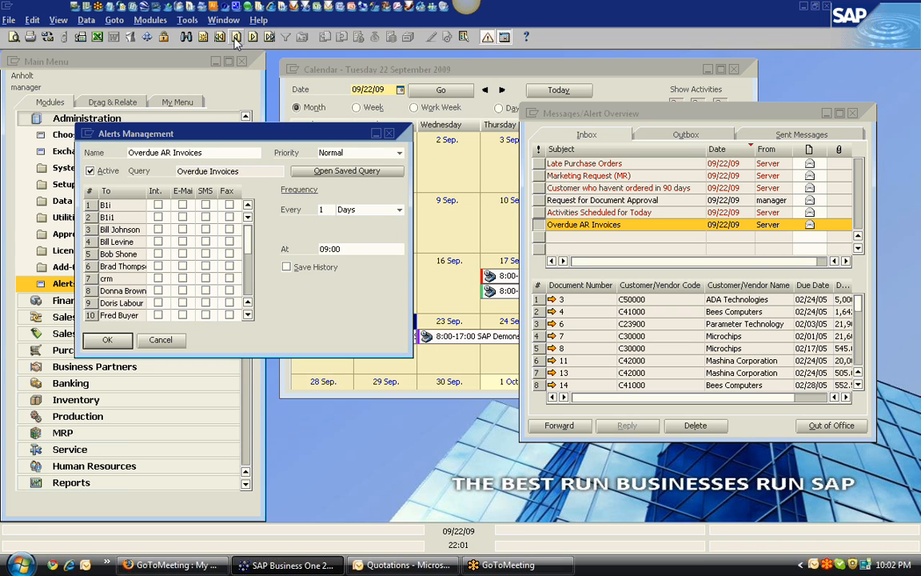
{"action": "left_click_drag", "start_coordinate": [246, 237], "coordinate": [247, 271]}
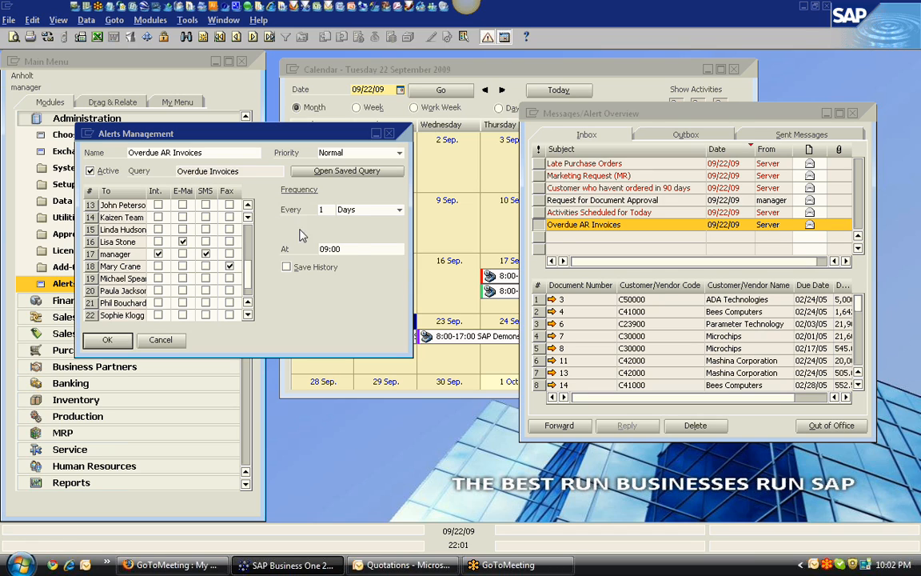
Step: Check the frequency units offered for the Overdue AR Invoices alert, then close the alert definition and the message overview
{"action": "left_click", "coordinate": [584, 112]}
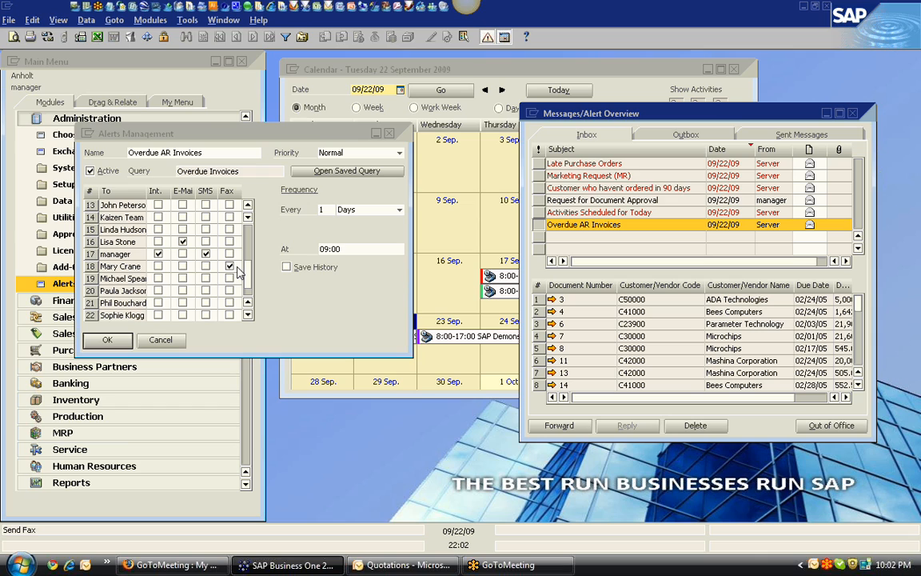
{"action": "left_click", "coordinate": [402, 214]}
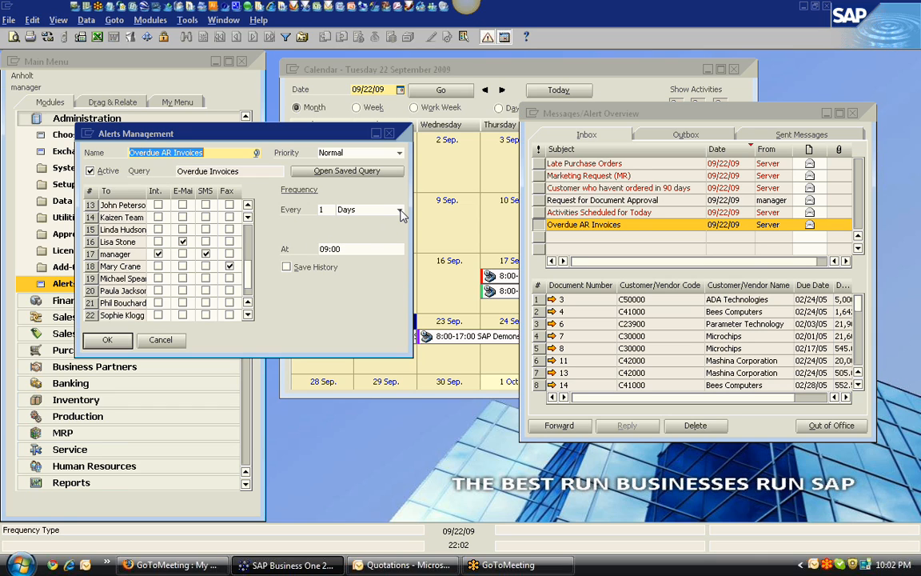
{"action": "left_click", "coordinate": [400, 211]}
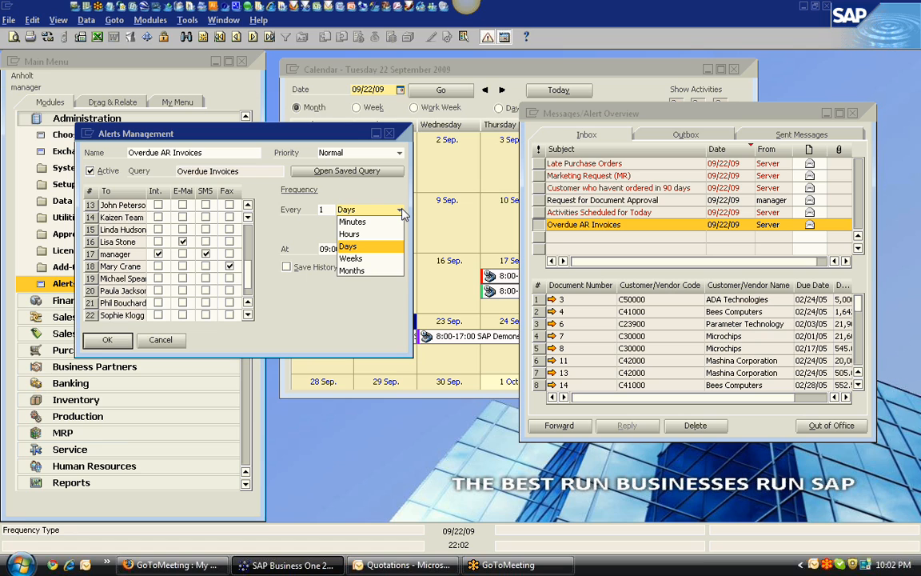
{"action": "left_click", "coordinate": [402, 212]}
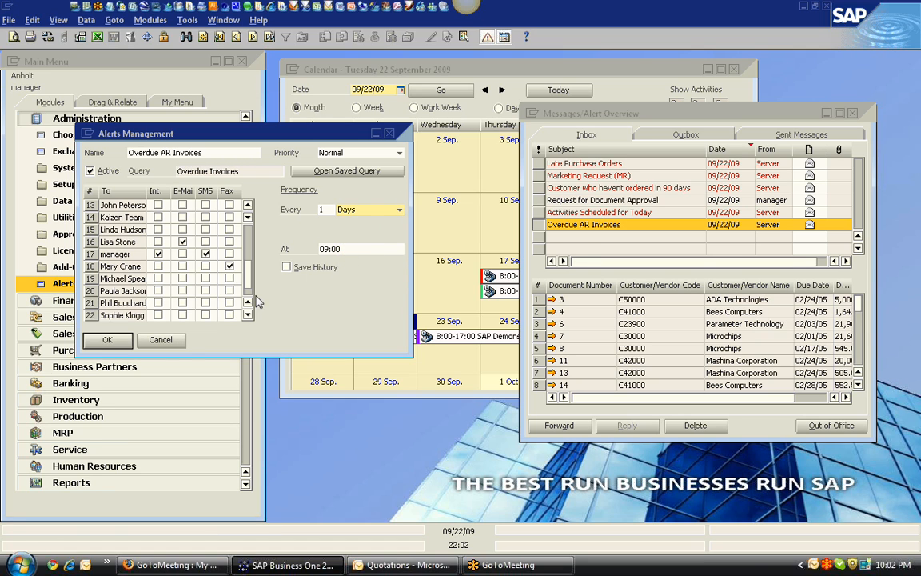
{"action": "left_click", "coordinate": [159, 339]}
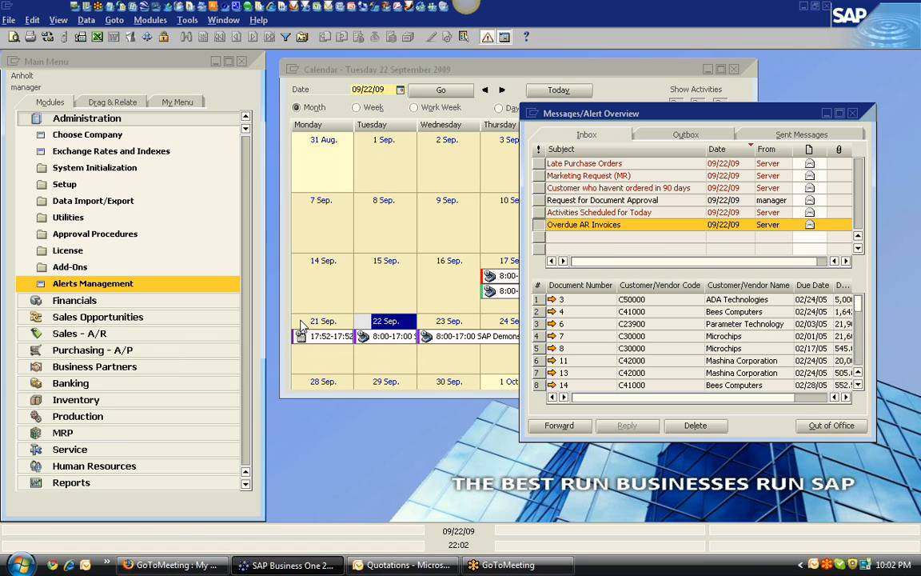
{"action": "left_click", "coordinate": [852, 113]}
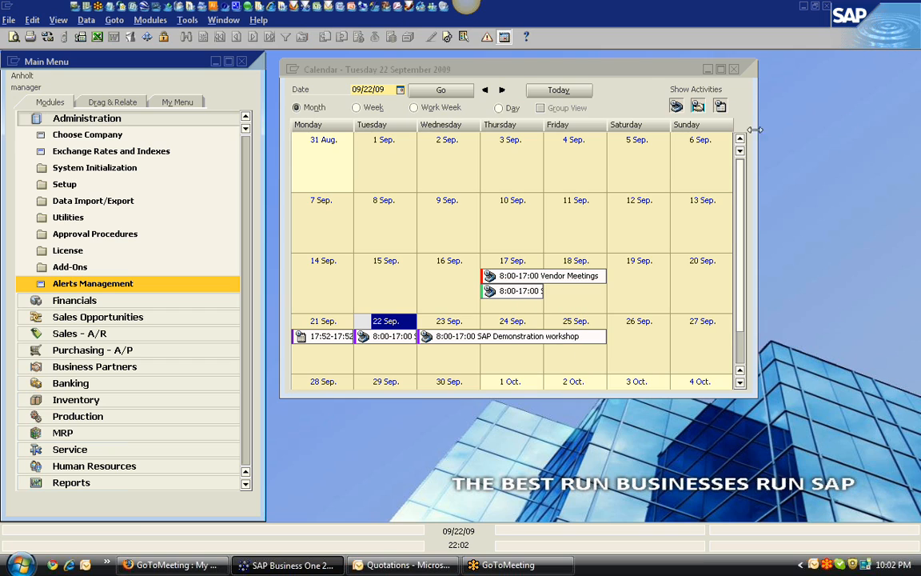
Step: Examine the users and colors in the calendar settings, then cancel the settings and close the calendar
{"action": "left_click", "coordinate": [576, 69]}
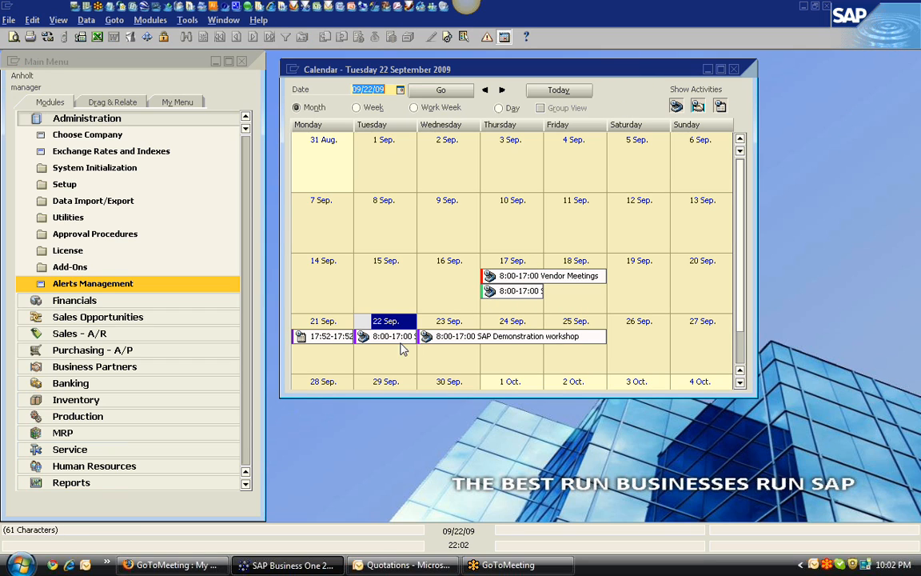
{"action": "left_click", "coordinate": [459, 37]}
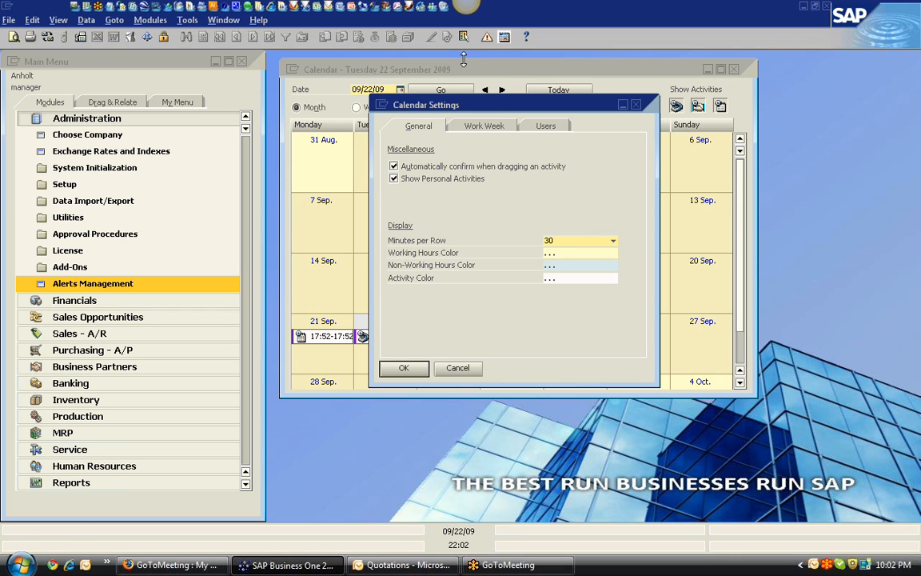
{"action": "left_click", "coordinate": [547, 126]}
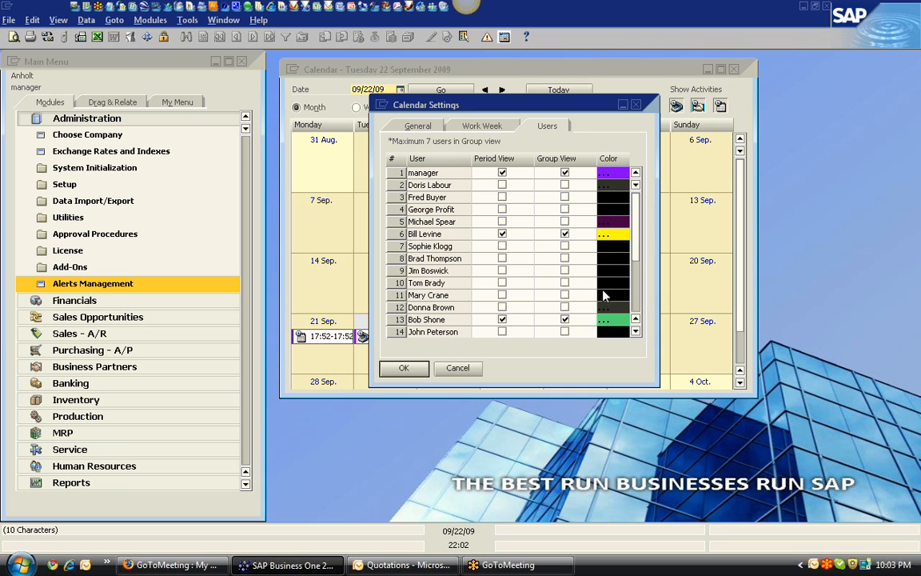
{"action": "left_click", "coordinate": [460, 367]}
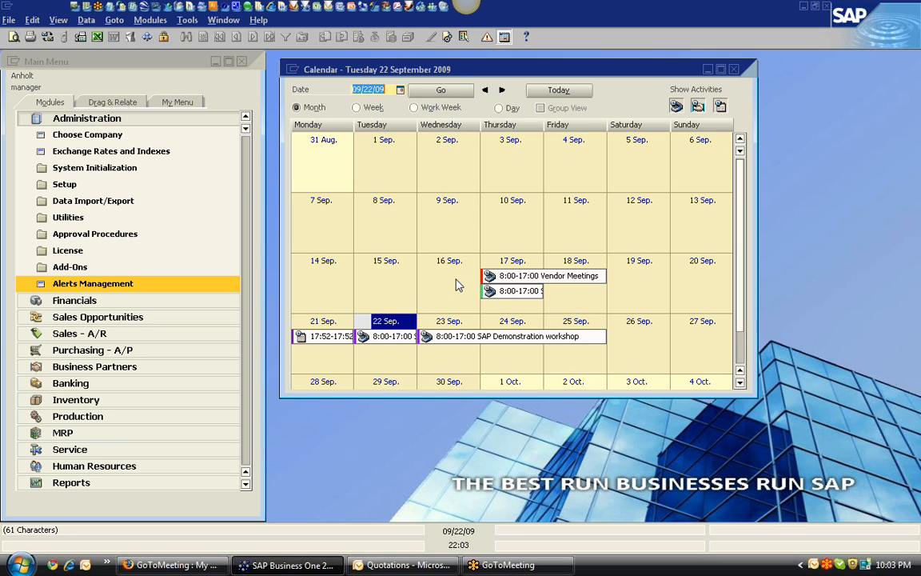
{"action": "left_click", "coordinate": [734, 70]}
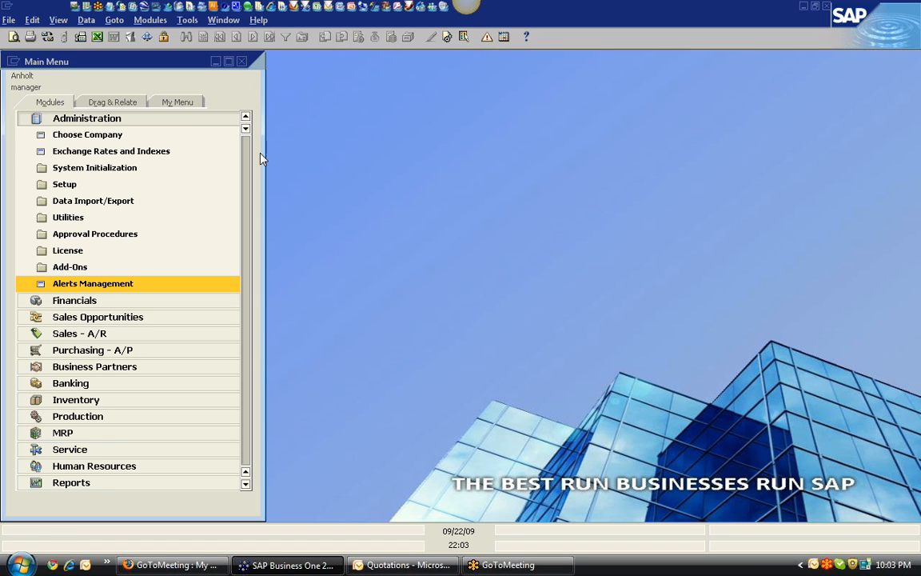
Step: Collapse the Administration module, open the main menu's form settings and clear the visibility of all modules
{"action": "left_click", "coordinate": [123, 120]}
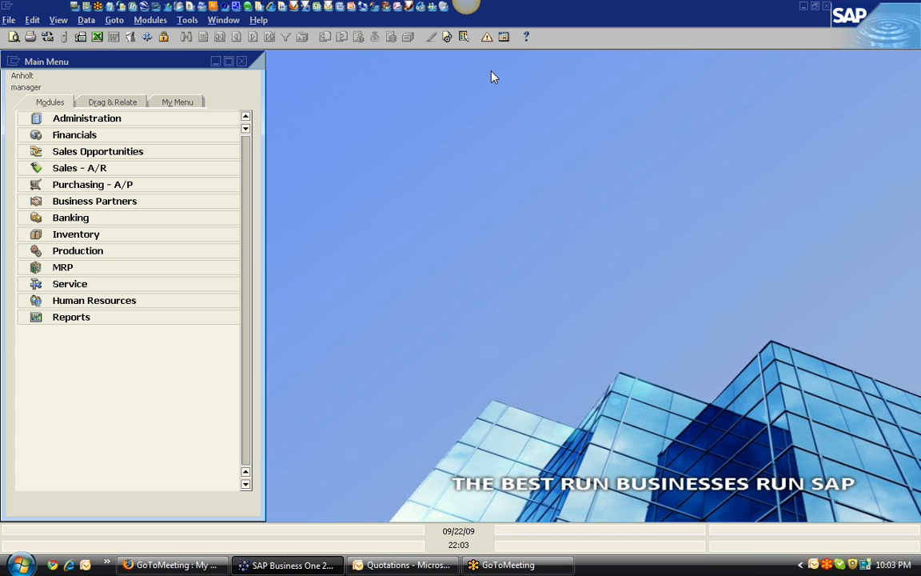
{"action": "left_click", "coordinate": [447, 38]}
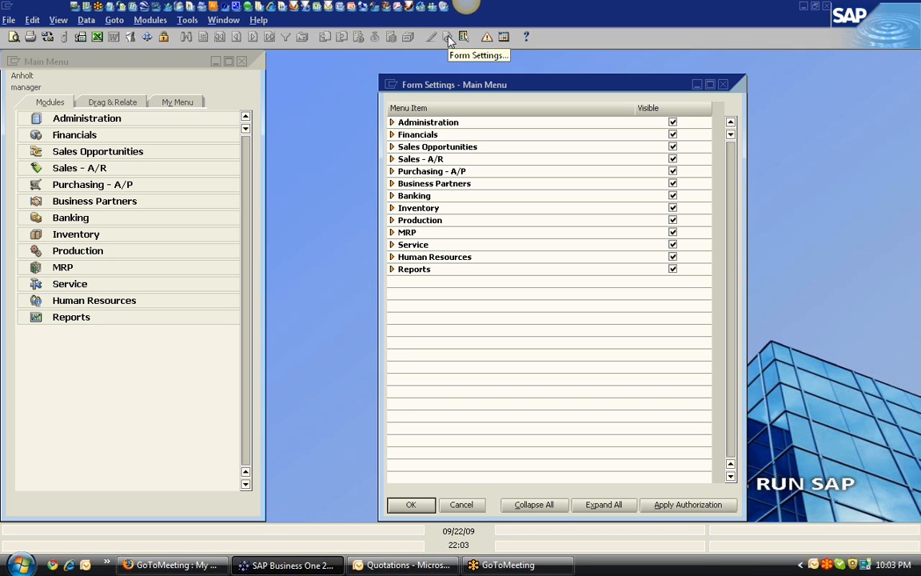
{"action": "double_click", "coordinate": [669, 110]}
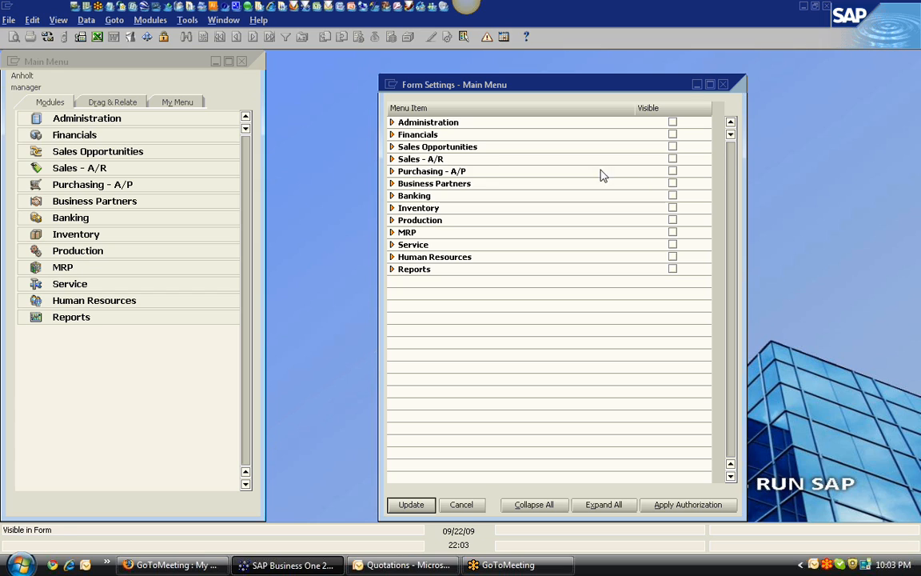
Step: Make only Sales Quotation and Sales Order under Sales - A/R plus the Inventory module visible, then check the Sales - A/R entries
{"action": "left_click", "coordinate": [392, 159]}
{"action": "left_click", "coordinate": [673, 171]}
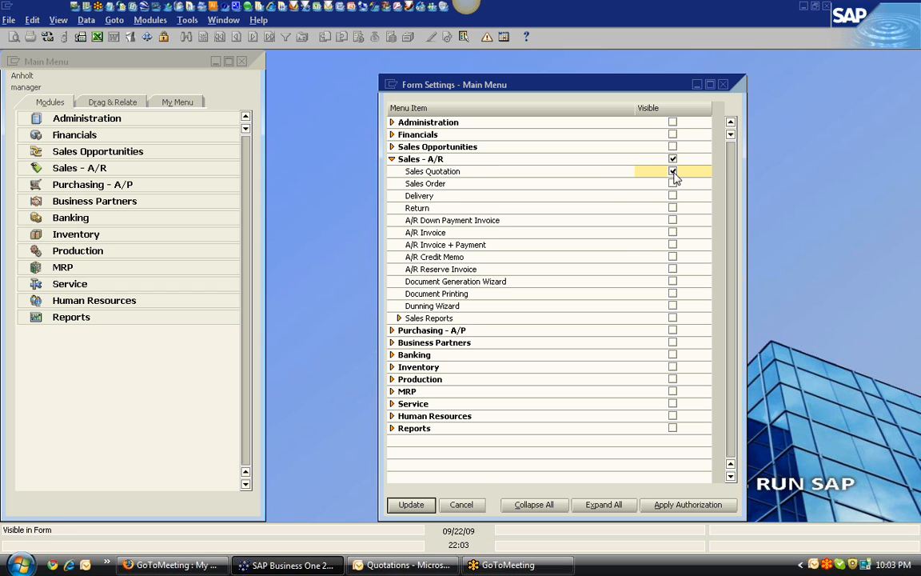
{"action": "left_click", "coordinate": [673, 183]}
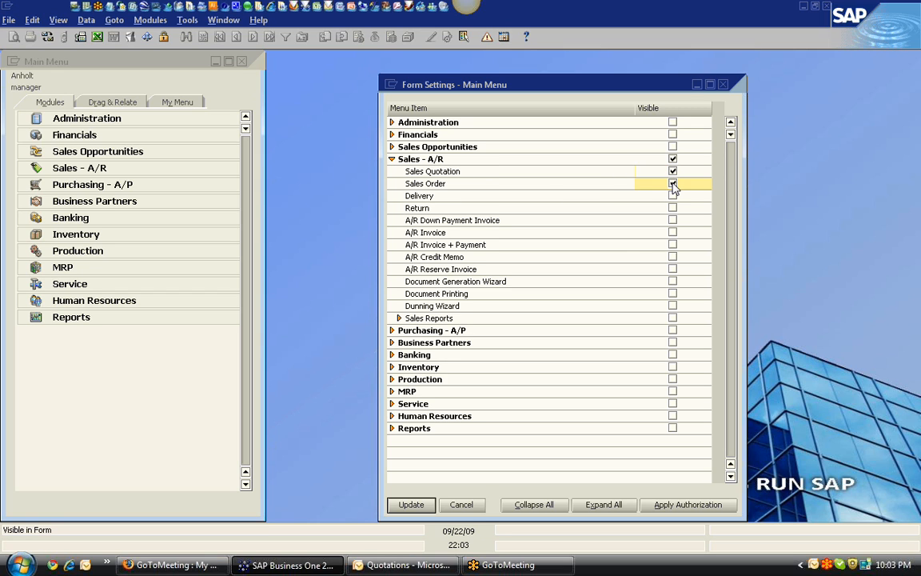
{"action": "left_click", "coordinate": [673, 368]}
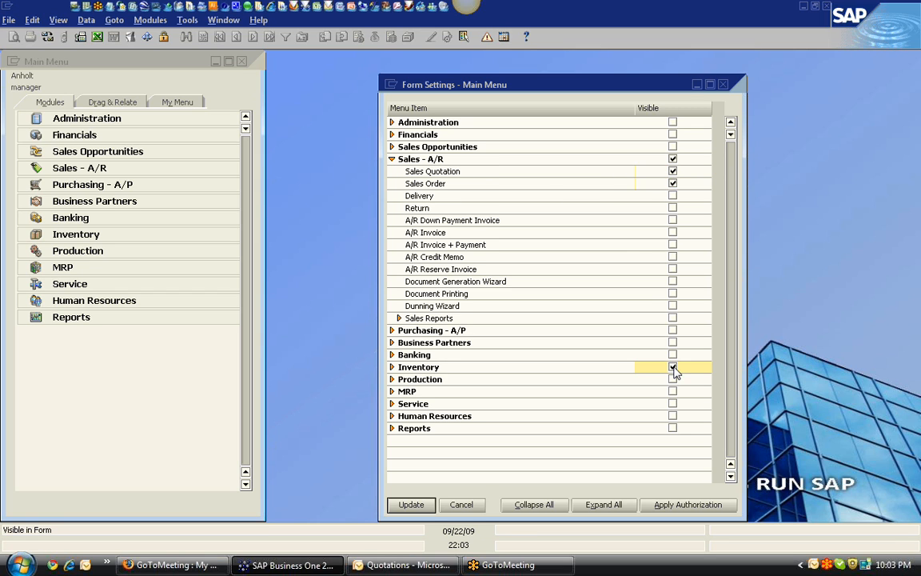
{"action": "left_click", "coordinate": [411, 504]}
{"action": "left_click", "coordinate": [411, 504]}
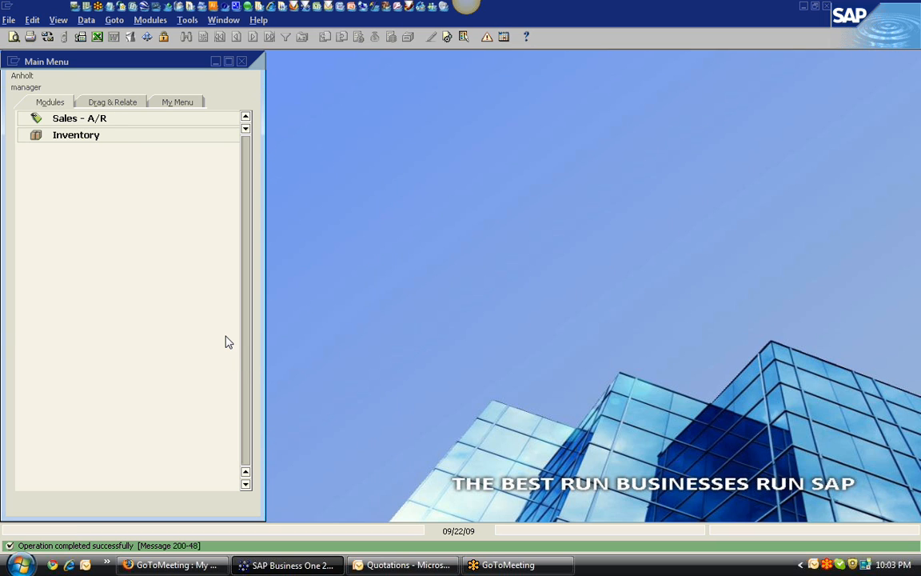
{"action": "left_click", "coordinate": [80, 118]}
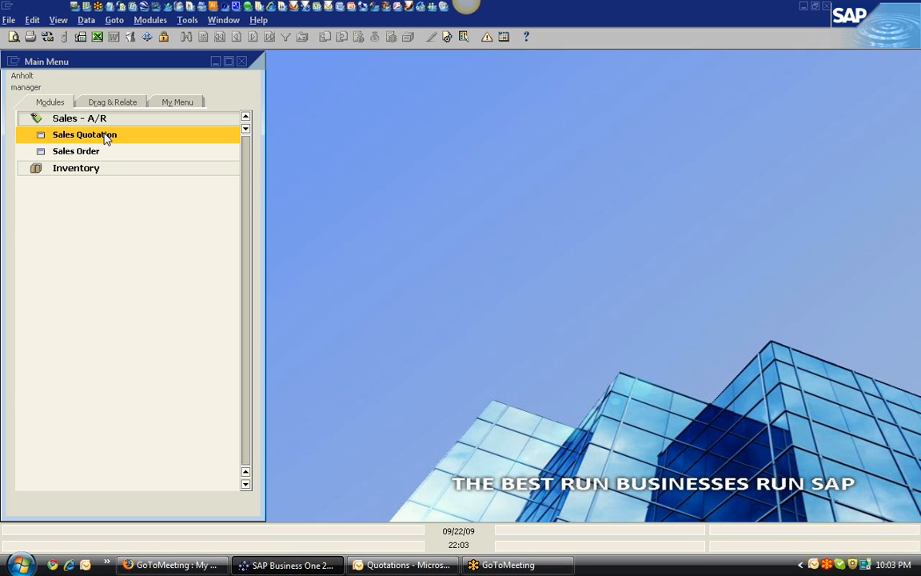
{"action": "left_click", "coordinate": [96, 119]}
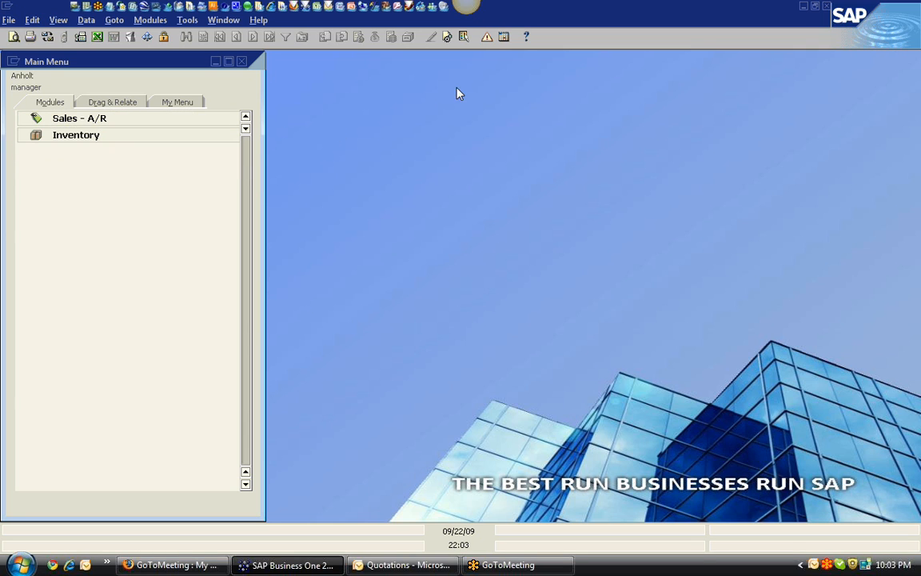
Step: Reopen the main menu's form settings and make all modules visible again
{"action": "left_click", "coordinate": [445, 38]}
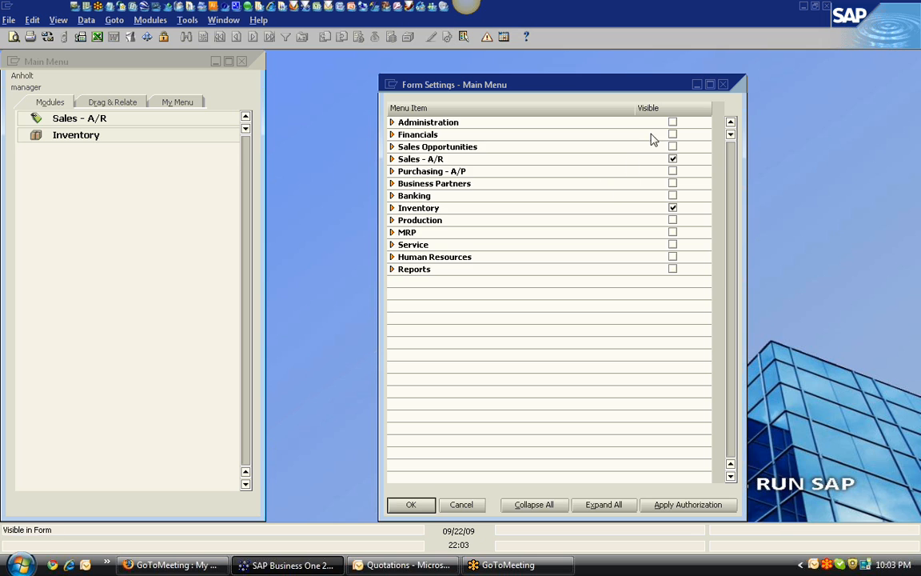
{"action": "double_click", "coordinate": [672, 112]}
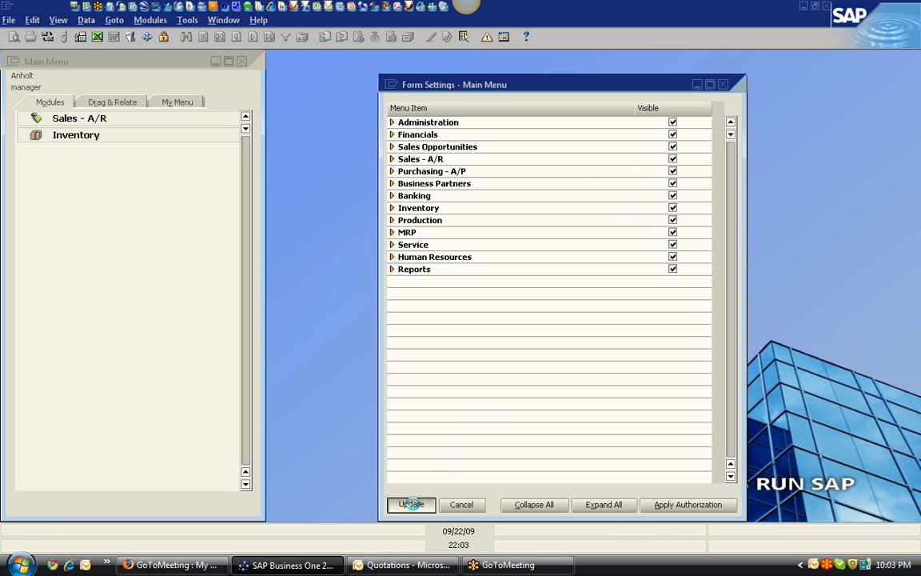
{"action": "left_click", "coordinate": [411, 504]}
{"action": "left_click", "coordinate": [412, 504]}
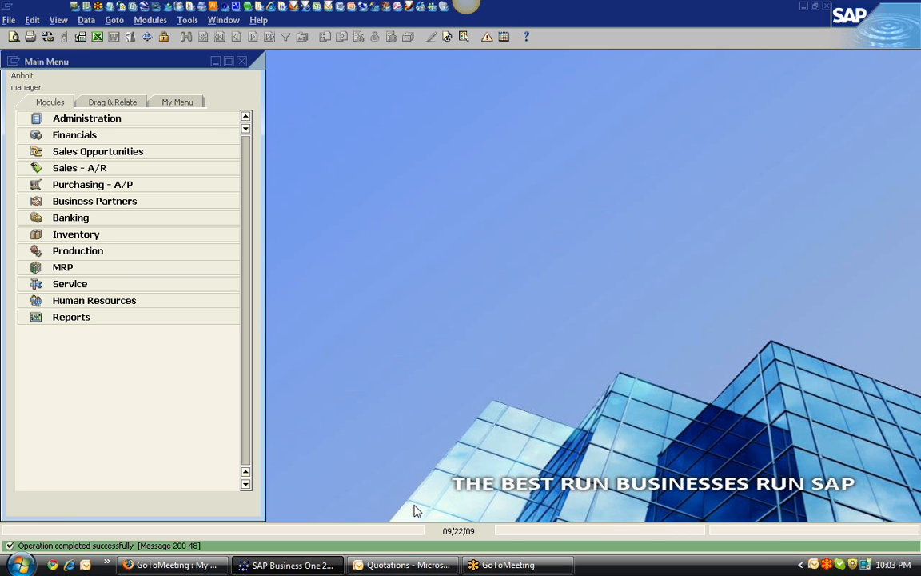
Step: Examine the Authorizations options under System Initialization in the Administration module, then collapse the module
{"action": "left_click", "coordinate": [109, 119]}
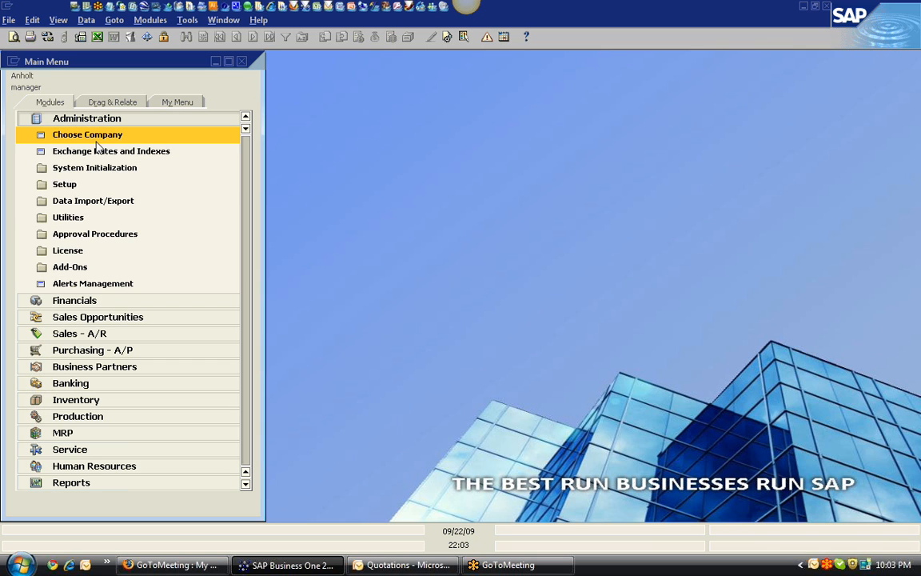
{"action": "left_click", "coordinate": [105, 169]}
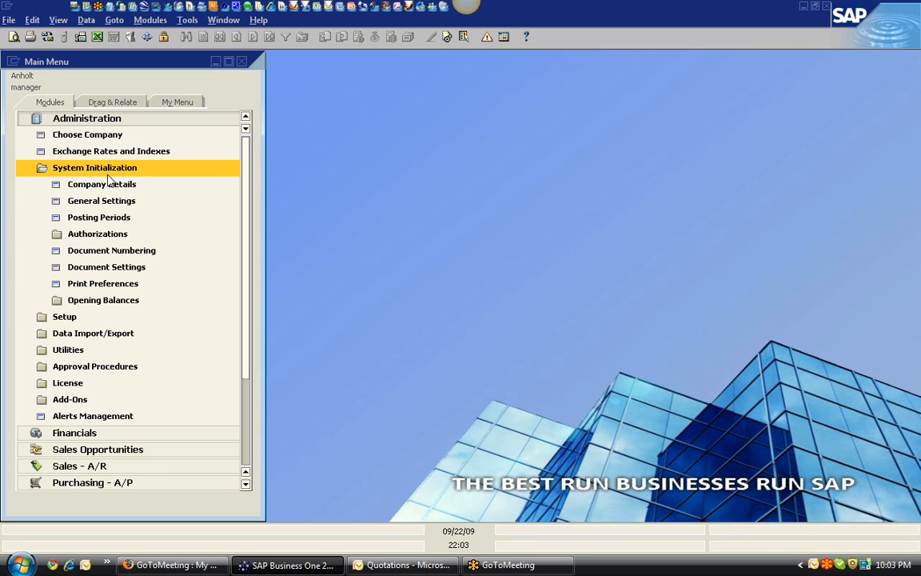
{"action": "left_click", "coordinate": [102, 235]}
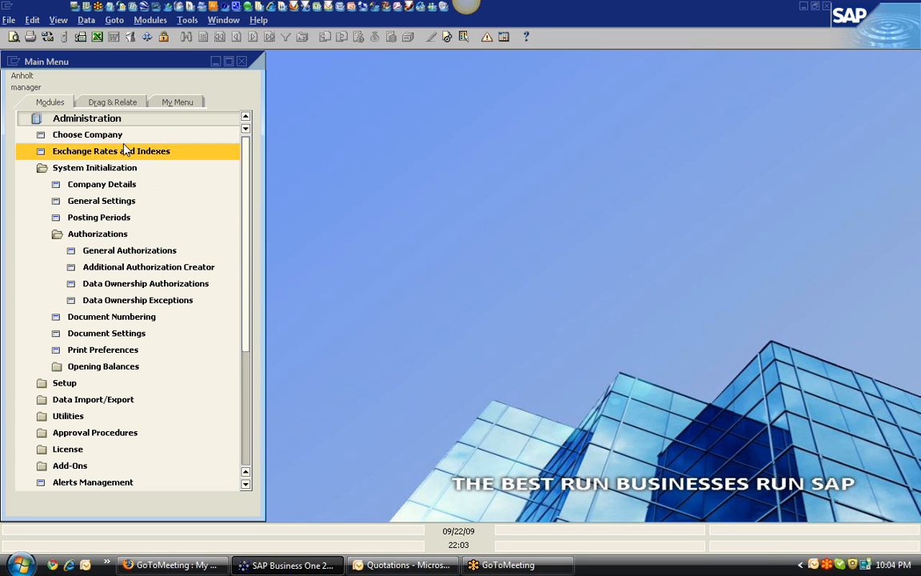
{"action": "left_click", "coordinate": [113, 121]}
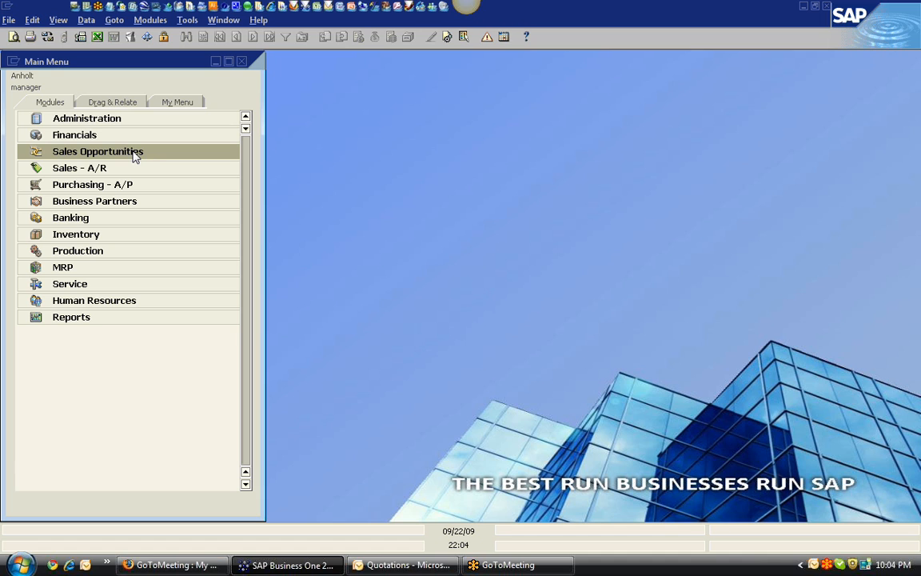
Step: Open Sales Quotation from Sales - A/R and browse to the last quotation, the previous one and back to the last
{"action": "left_click", "coordinate": [112, 168]}
{"action": "left_click", "coordinate": [104, 184]}
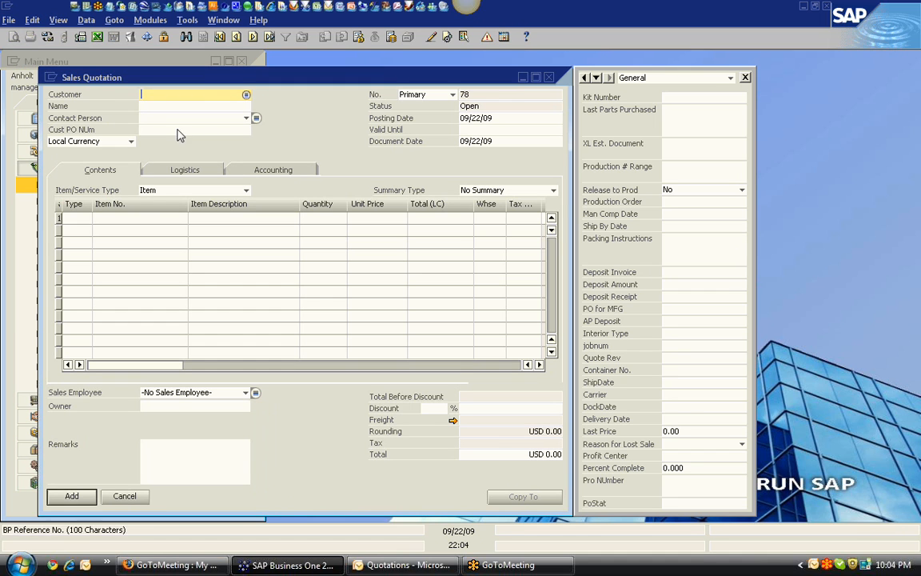
{"action": "left_click", "coordinate": [270, 37]}
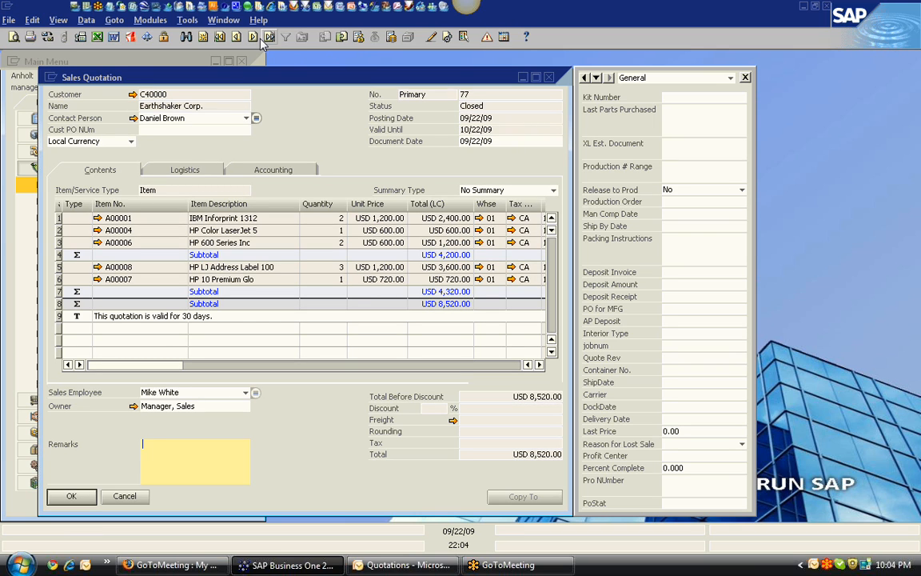
{"action": "left_click", "coordinate": [237, 38]}
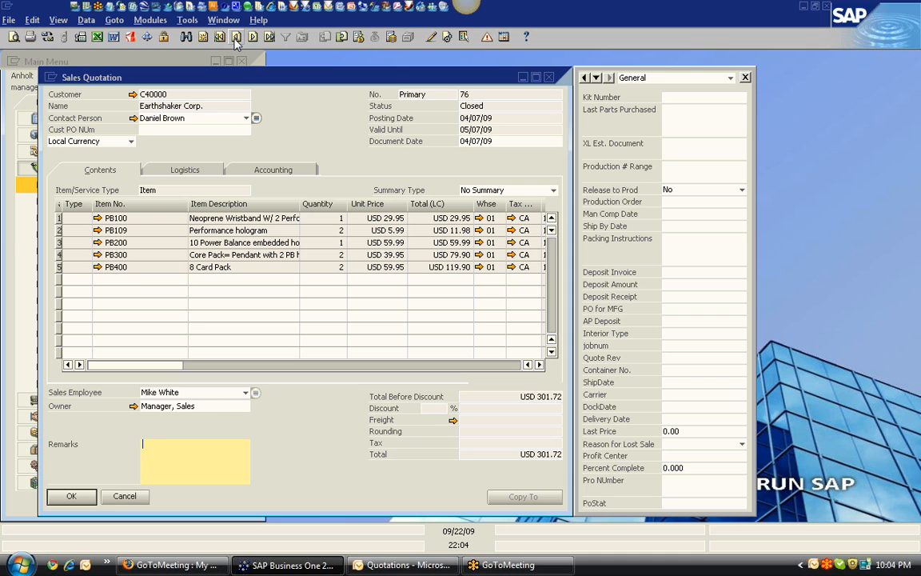
{"action": "left_click", "coordinate": [269, 36]}
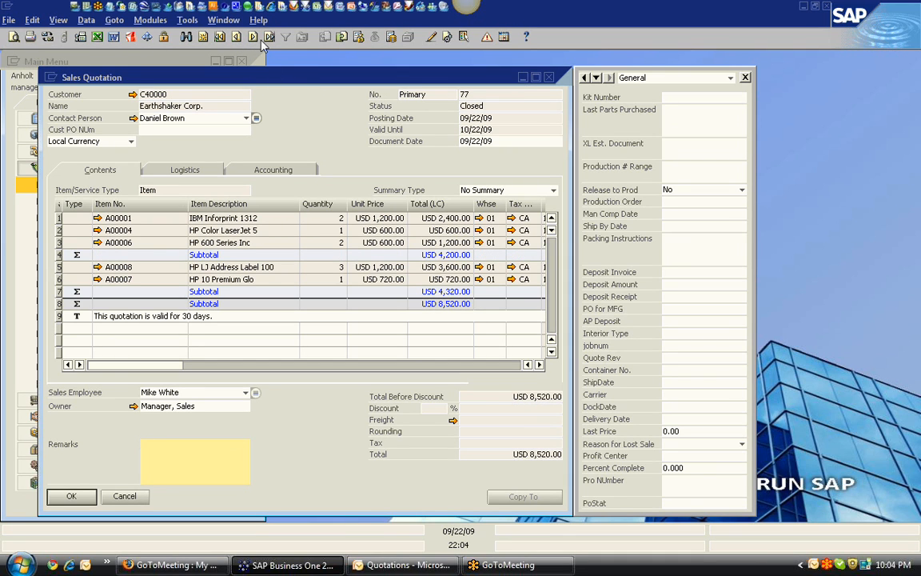
Step: Preview the printed form of the last quotation, close the preview and open the Quote Stock 1111 layout for editing
{"action": "left_click", "coordinate": [15, 38]}
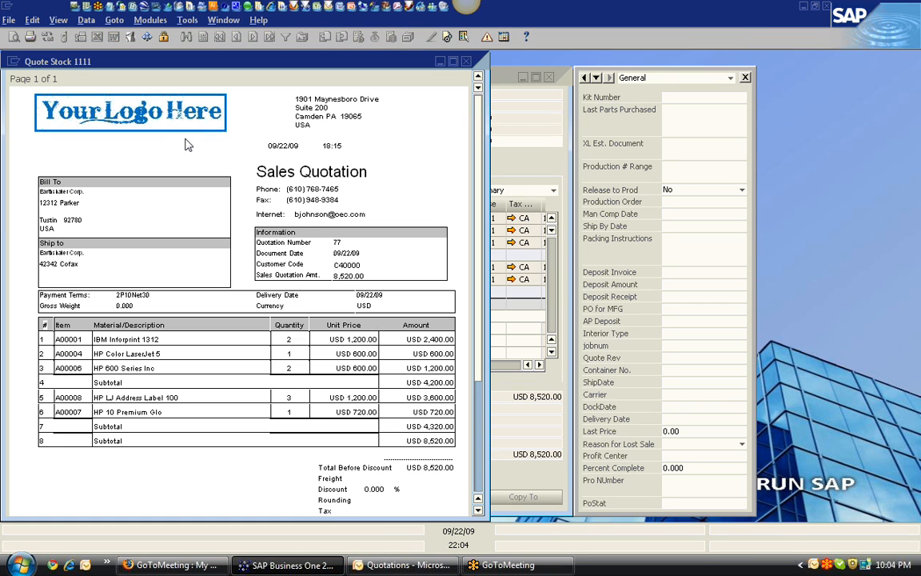
{"action": "left_click", "coordinate": [466, 61]}
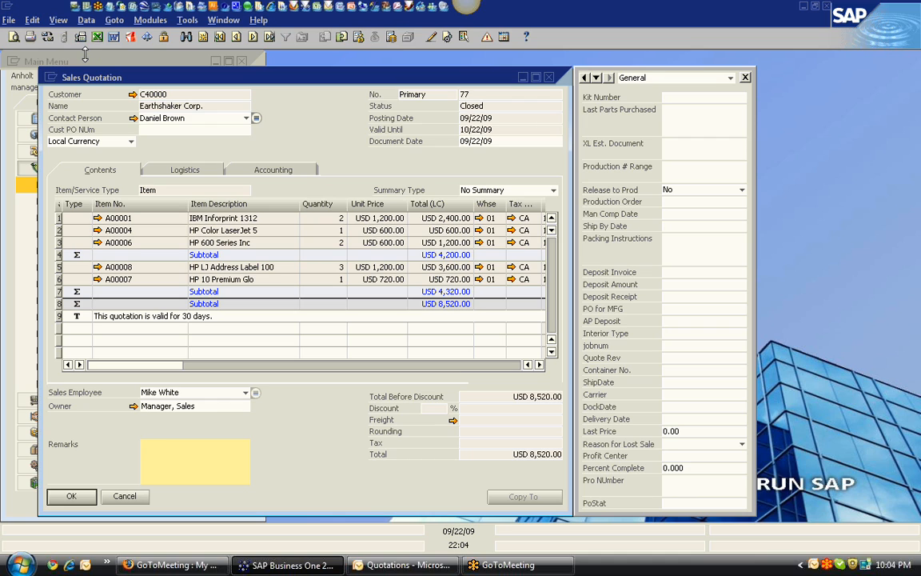
{"action": "left_click", "coordinate": [430, 37]}
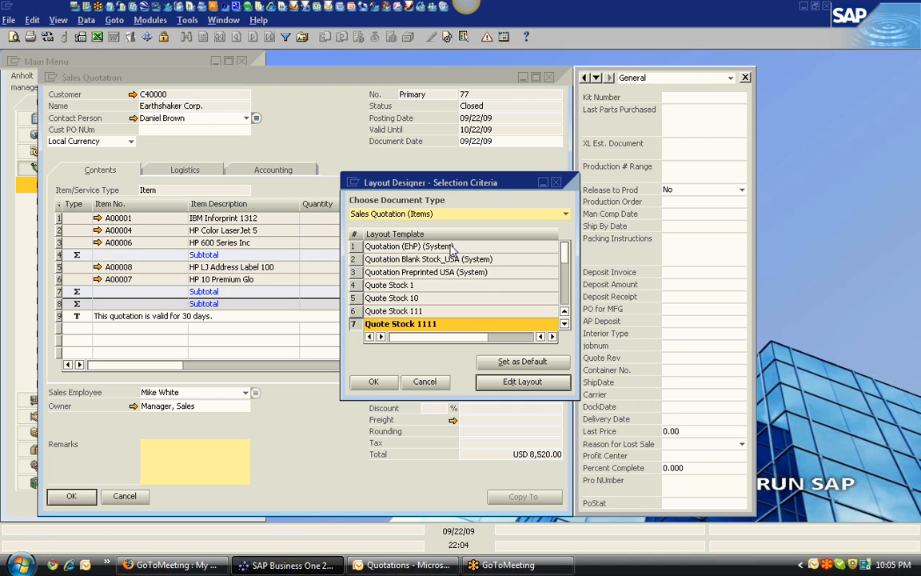
{"action": "left_click", "coordinate": [521, 382]}
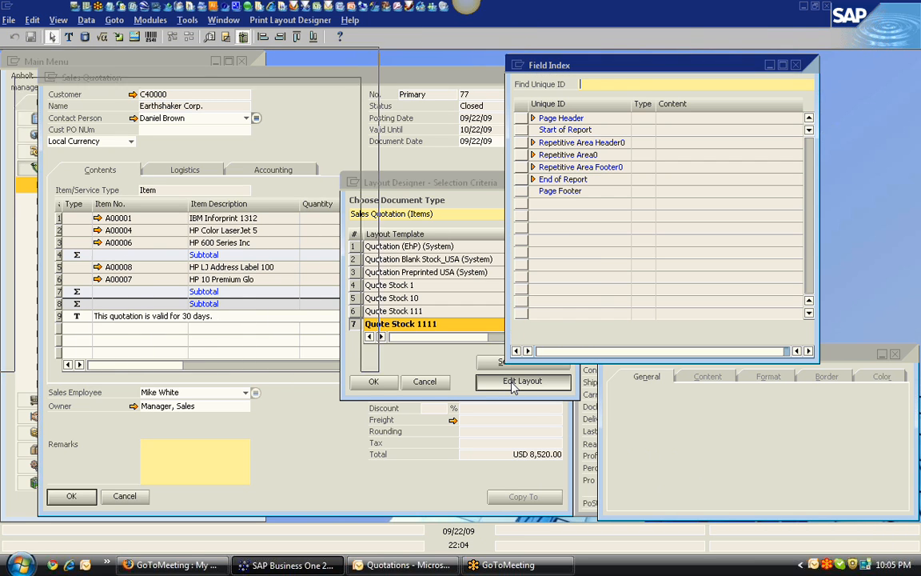
{"action": "left_click_drag", "start_coordinate": [381, 373], "coordinate": [499, 517]}
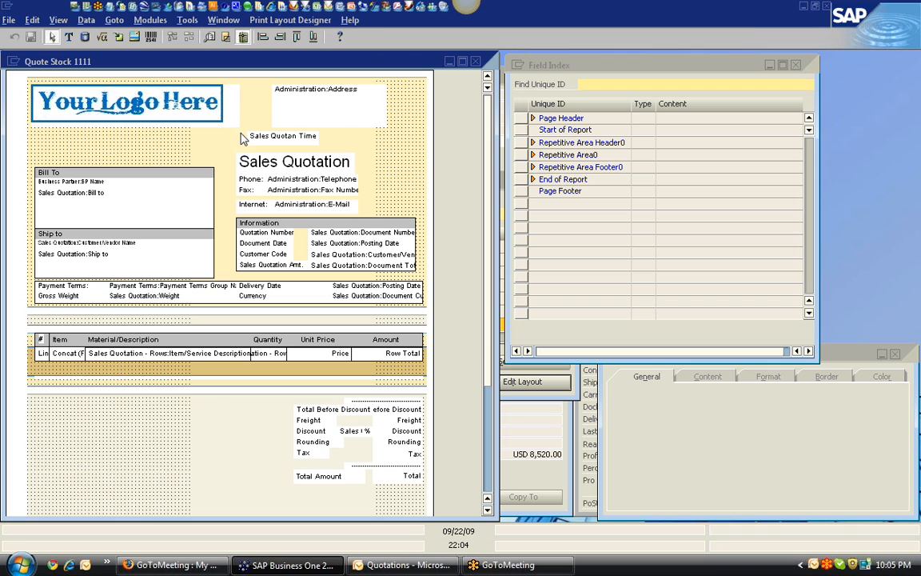
Step: Move the logo lower in the page header and place the creation date and generation time fields above it
{"action": "left_click", "coordinate": [174, 119]}
{"action": "left_click_drag", "start_coordinate": [175, 119], "coordinate": [171, 149]}
{"action": "left_click", "coordinate": [295, 109]}
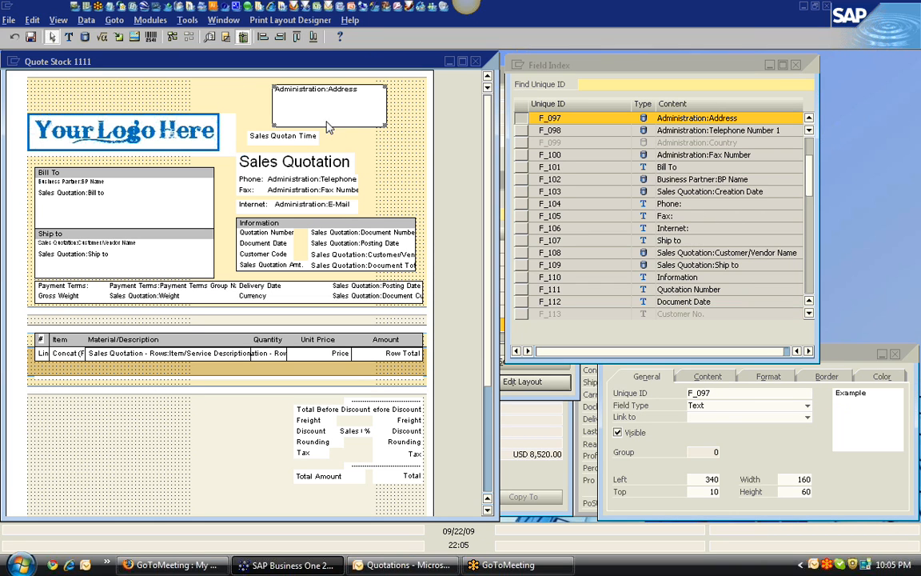
{"action": "left_click", "coordinate": [256, 131]}
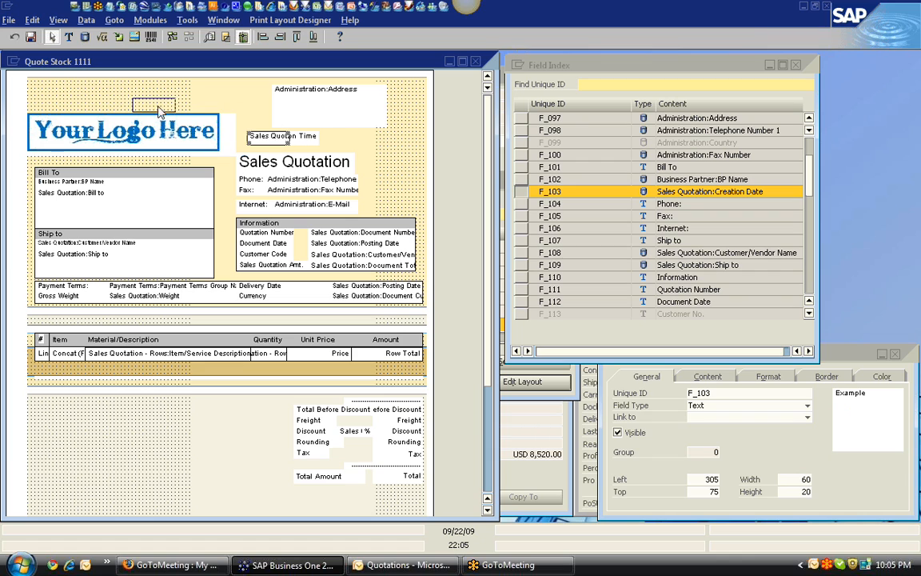
{"action": "left_click_drag", "start_coordinate": [160, 112], "coordinate": [70, 92]}
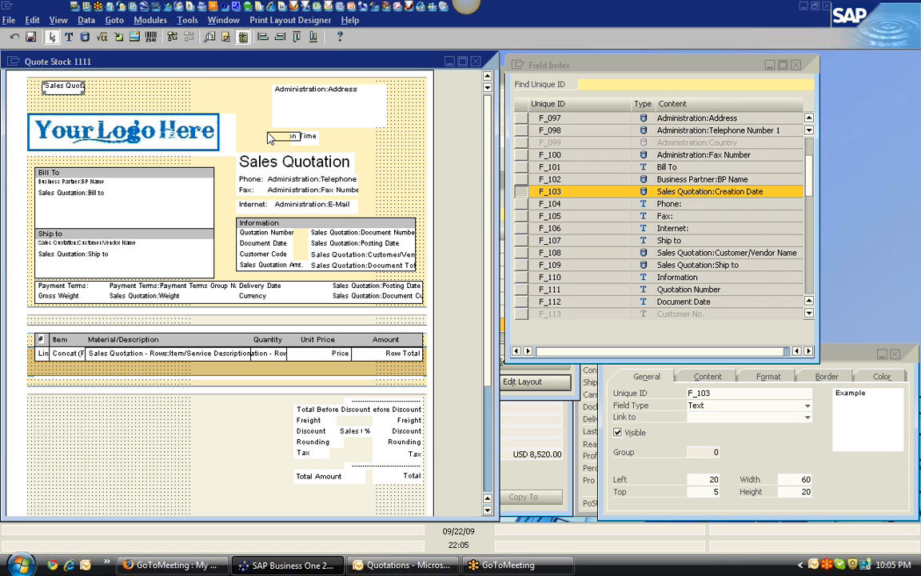
{"action": "left_click_drag", "start_coordinate": [272, 137], "coordinate": [100, 91]}
{"action": "left_click", "coordinate": [134, 100]}
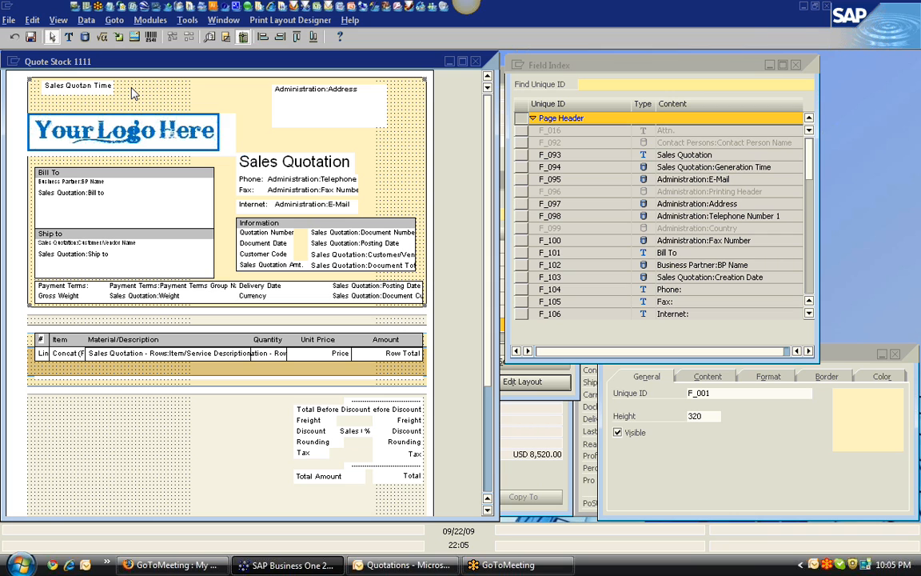
Step: Close the Quote Stock 1111 layout without saving the changes and cancel the layout selection
{"action": "left_click", "coordinate": [474, 63]}
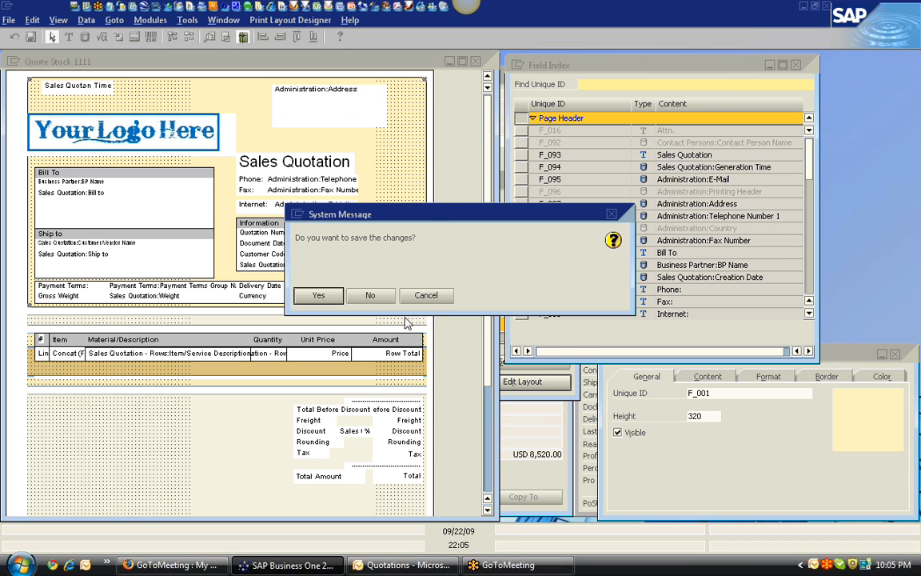
{"action": "left_click", "coordinate": [375, 297]}
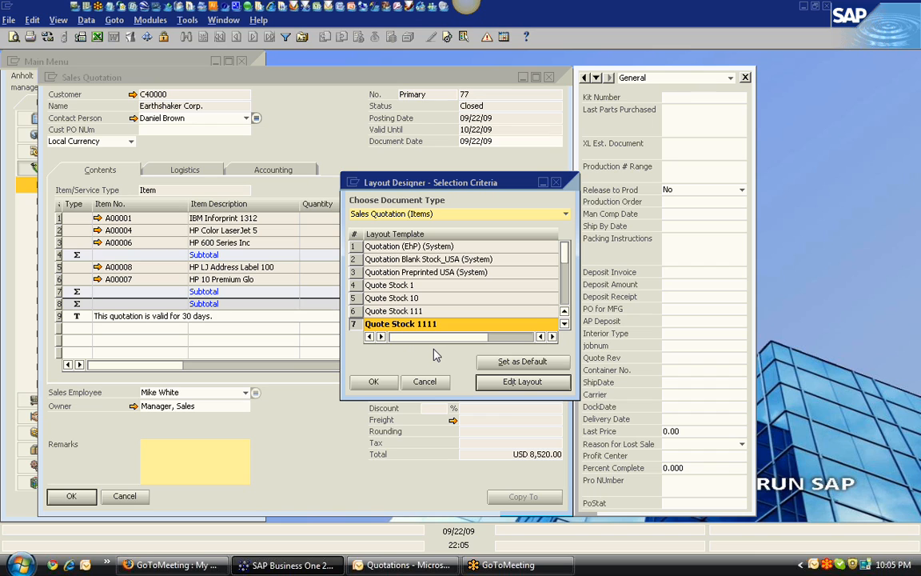
{"action": "left_click", "coordinate": [425, 381]}
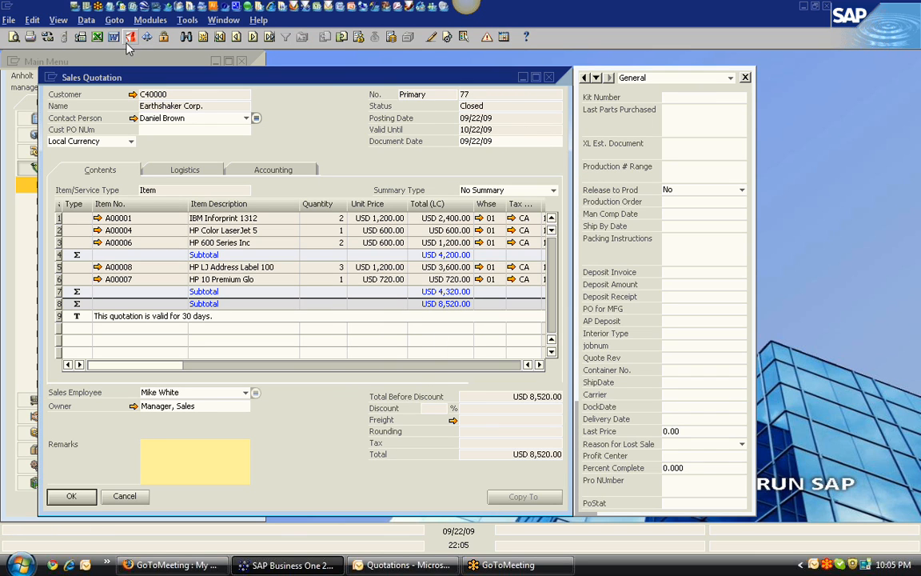
Step: Open an e-mail message for the displayed quotation, view its attached PDF, then close the PDF and the message
{"action": "left_click", "coordinate": [48, 37]}
{"action": "left_click", "coordinate": [318, 294]}
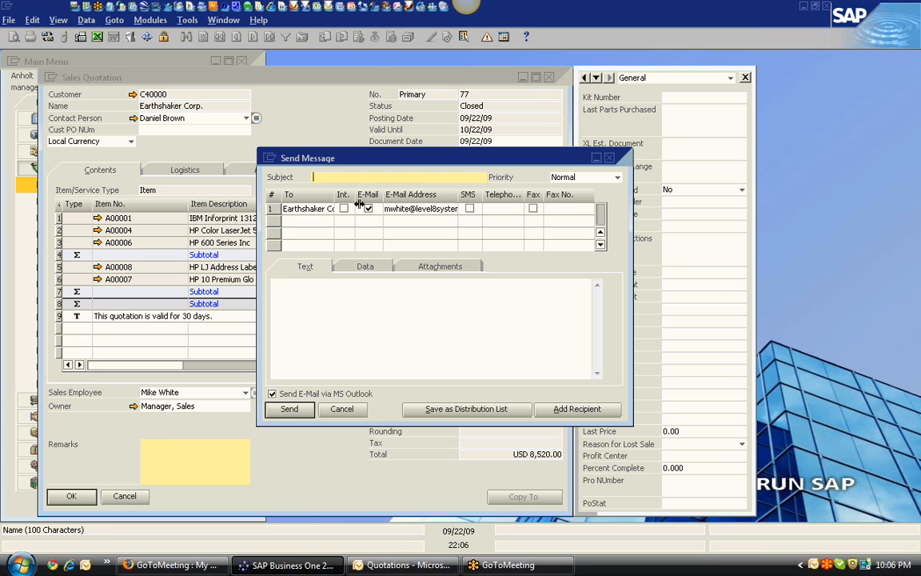
{"action": "left_click", "coordinate": [438, 267]}
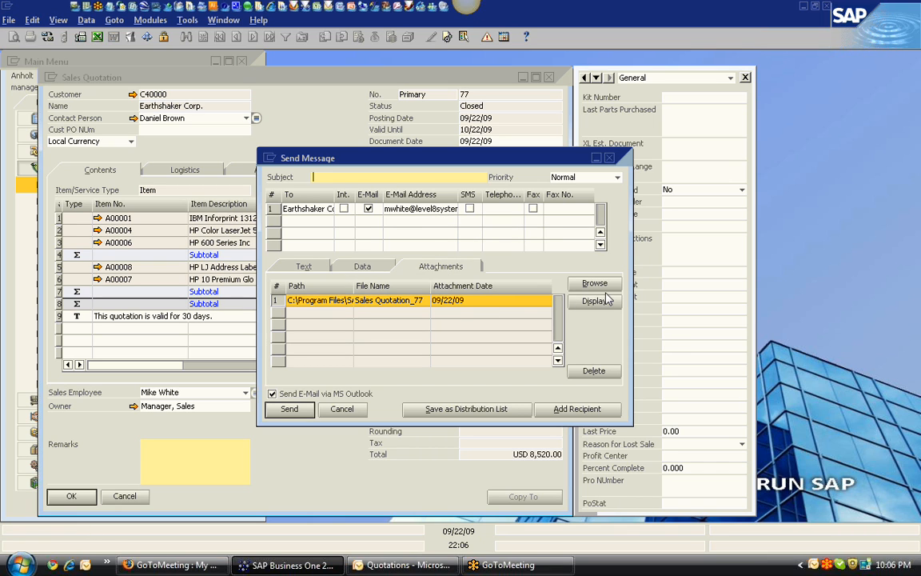
{"action": "left_click", "coordinate": [598, 302]}
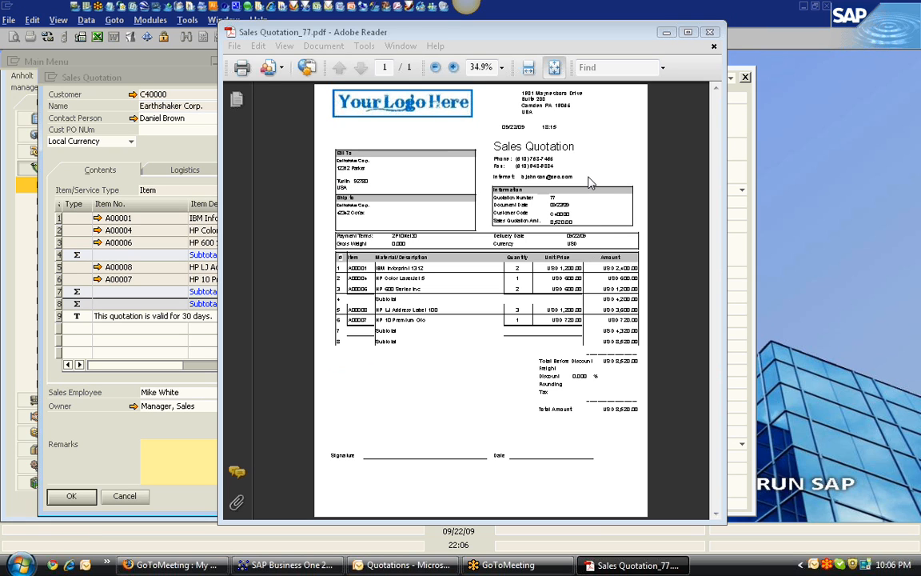
{"action": "left_click", "coordinate": [712, 34]}
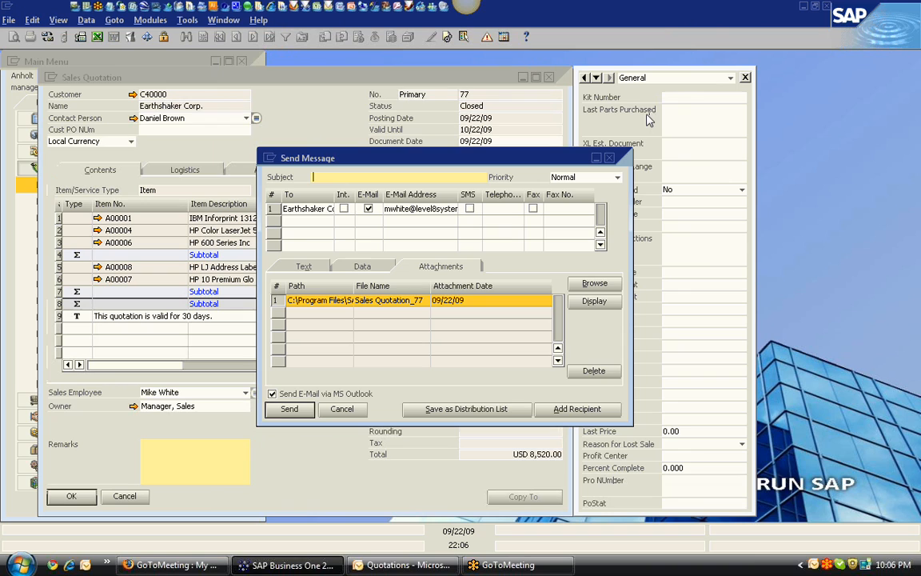
{"action": "left_click", "coordinate": [610, 160]}
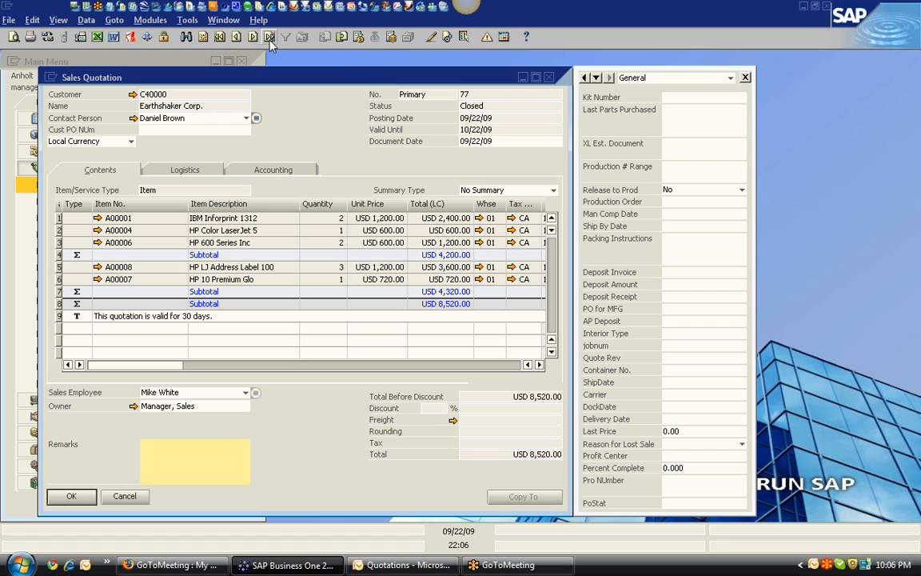
Step: Put the sales quotation form into find mode and look over the searchable fields of its contents, logistics and accounting sections
{"action": "left_click", "coordinate": [185, 38]}
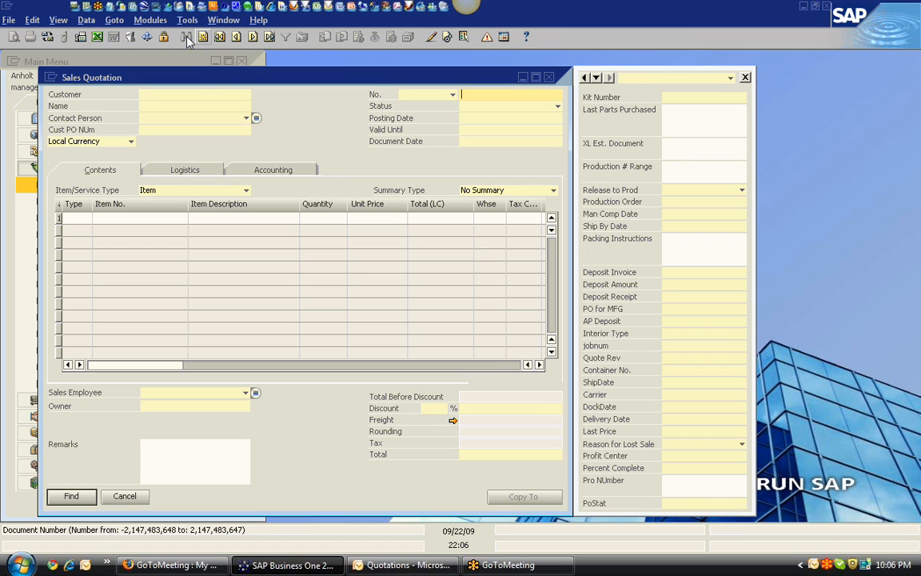
{"action": "left_click", "coordinate": [203, 93]}
{"action": "left_click", "coordinate": [212, 171]}
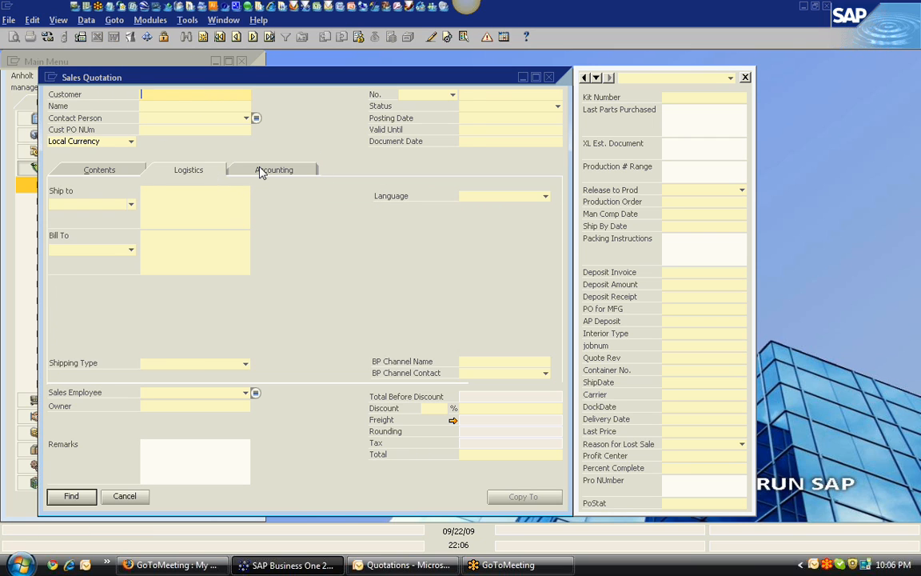
{"action": "left_click", "coordinate": [261, 171]}
{"action": "left_click", "coordinate": [211, 170]}
{"action": "left_click", "coordinate": [100, 170]}
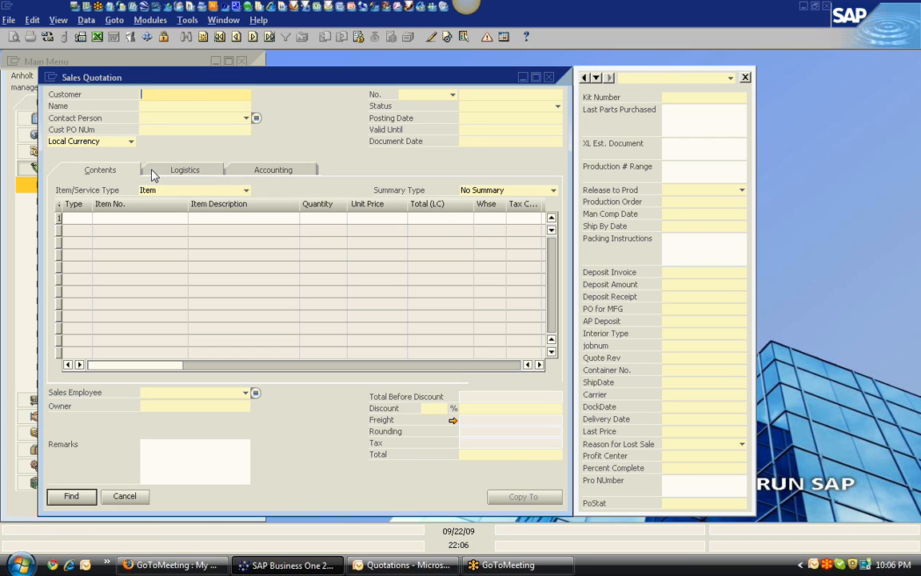
Step: Find the quotations whose customer name matches ear* and open quotation 77 from the list of matches
{"action": "left_click", "coordinate": [168, 106]}
{"action": "type", "text": "ear"}
{"action": "left_click", "coordinate": [72, 496]}
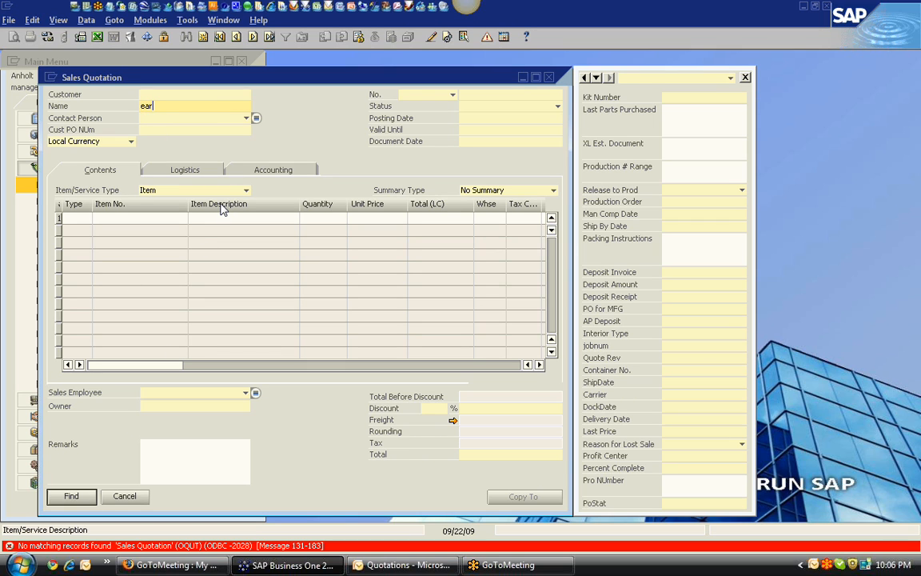
{"action": "type", "text": "*"}
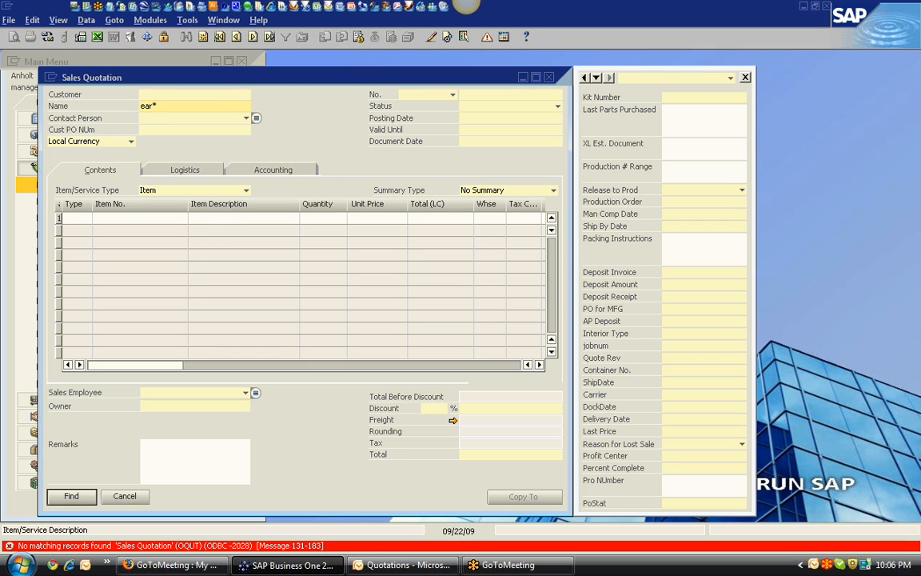
{"action": "left_click", "coordinate": [86, 493]}
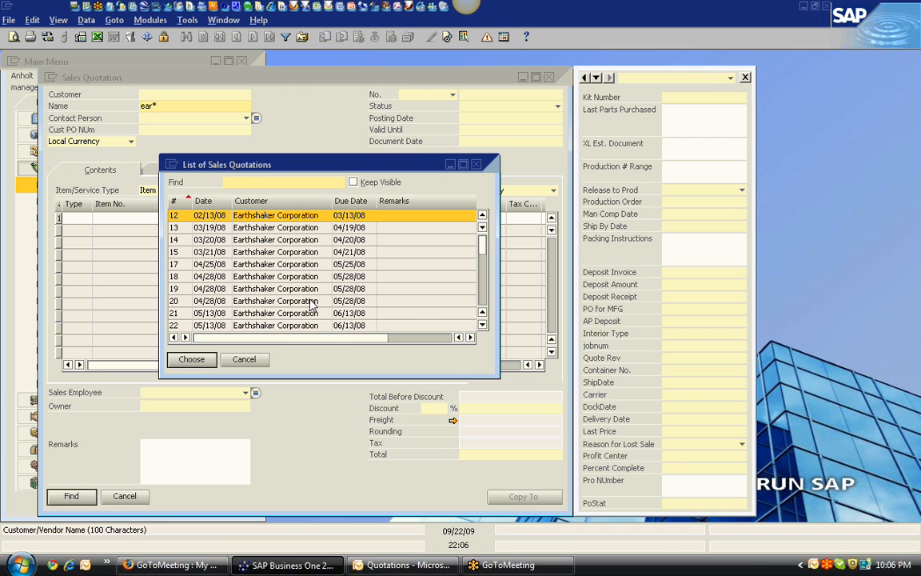
{"action": "scroll", "coordinate": [432, 264], "scroll_direction": "down", "scroll_amount": 10}
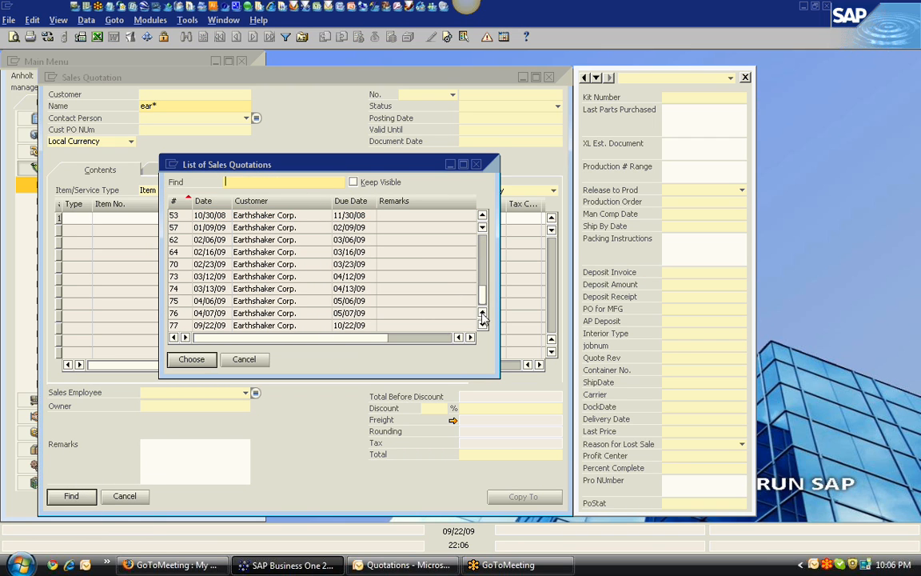
{"action": "double_click", "coordinate": [356, 326]}
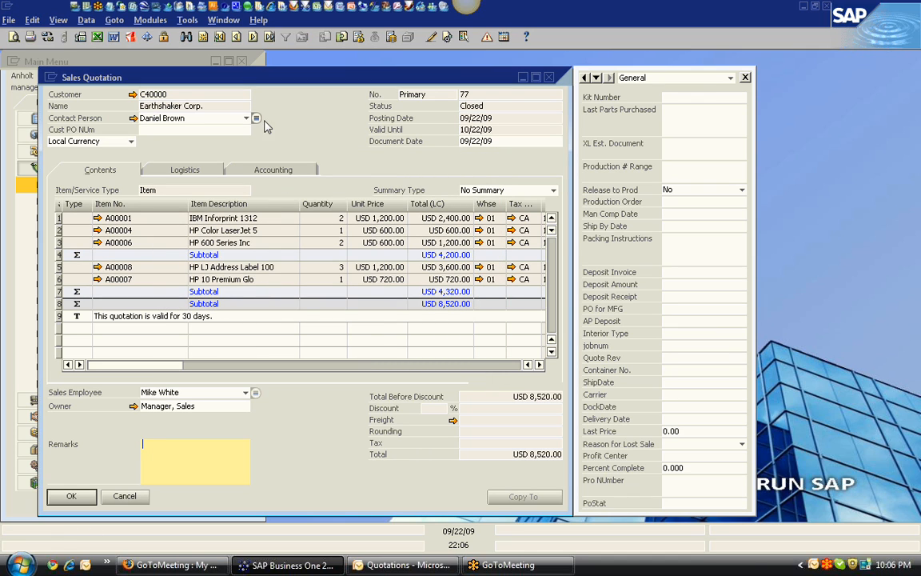
Step: Start a new sales quotation for the customer matching ear*, then discard it and return to the last quotation
{"action": "left_click", "coordinate": [203, 38]}
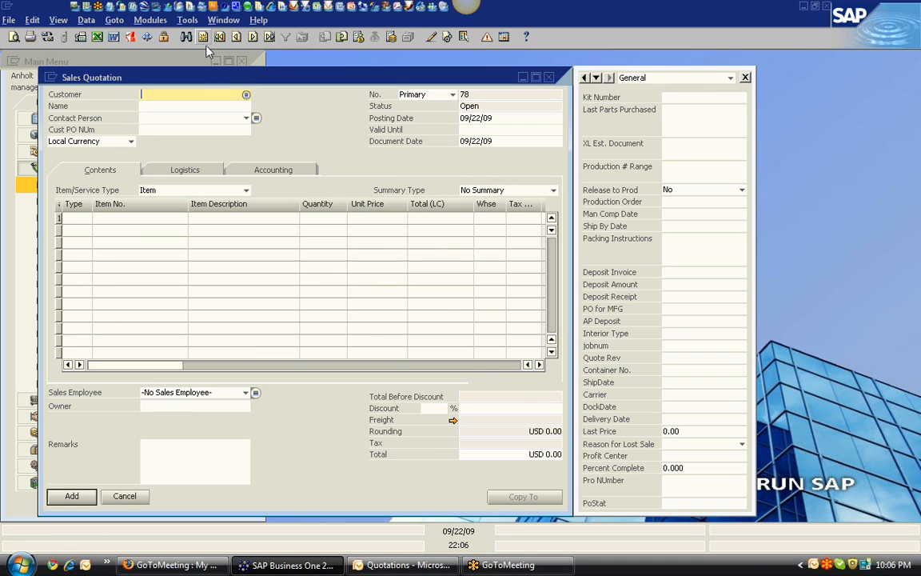
{"action": "left_click", "coordinate": [229, 105]}
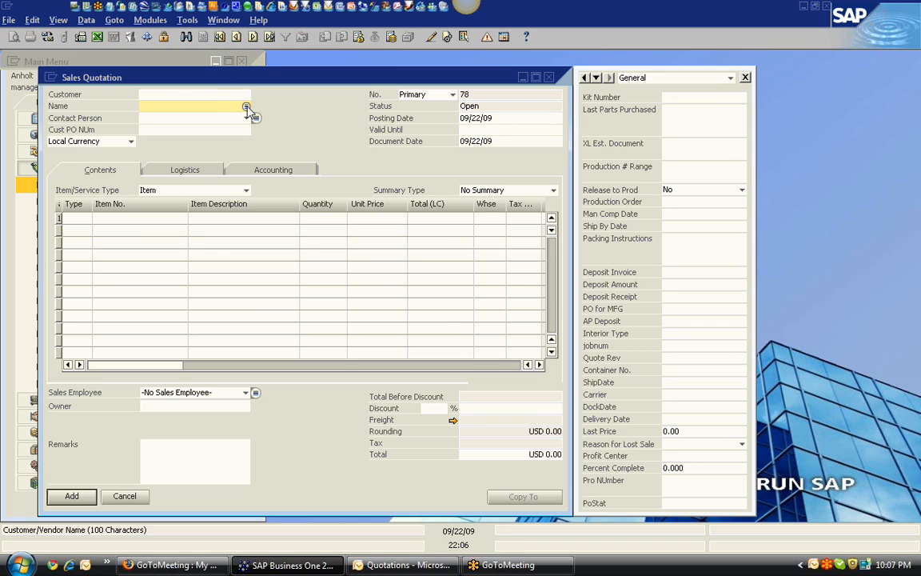
{"action": "type", "text": "ear*"}
{"action": "key", "text": "Tab"}
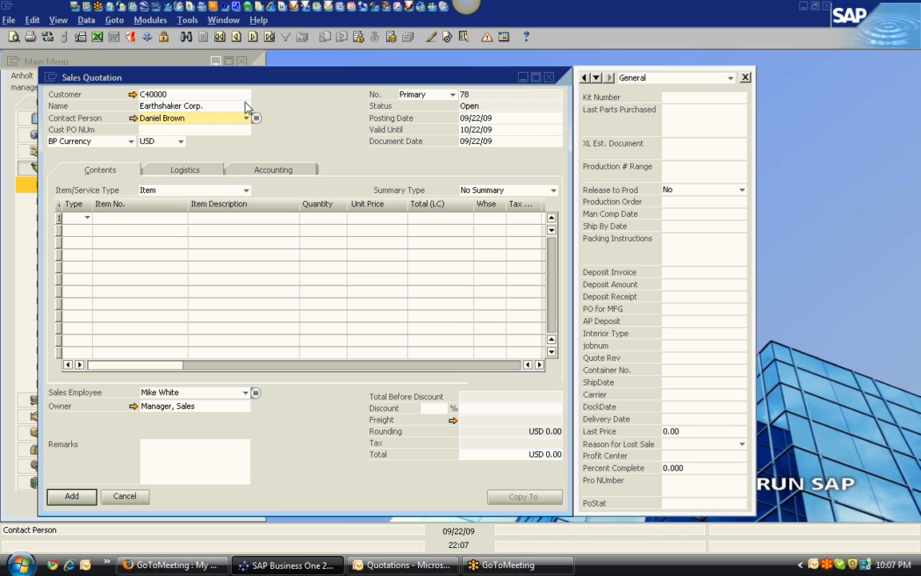
{"action": "left_click", "coordinate": [271, 38]}
{"action": "left_click", "coordinate": [319, 295]}
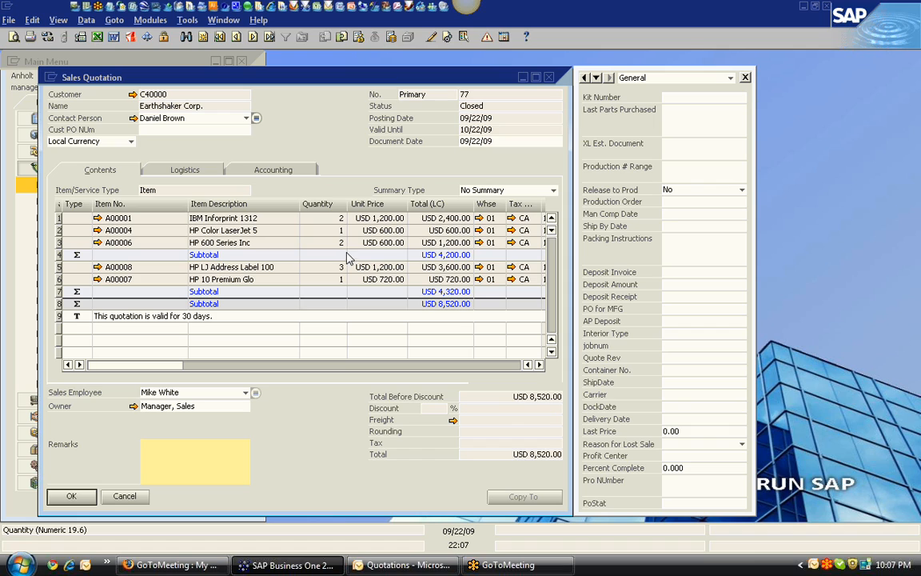
Step: Follow the quotation through its target documents to the delivery and review the delivery's logistics, serial number transactions, accounting and contents
{"action": "left_click", "coordinate": [340, 40]}
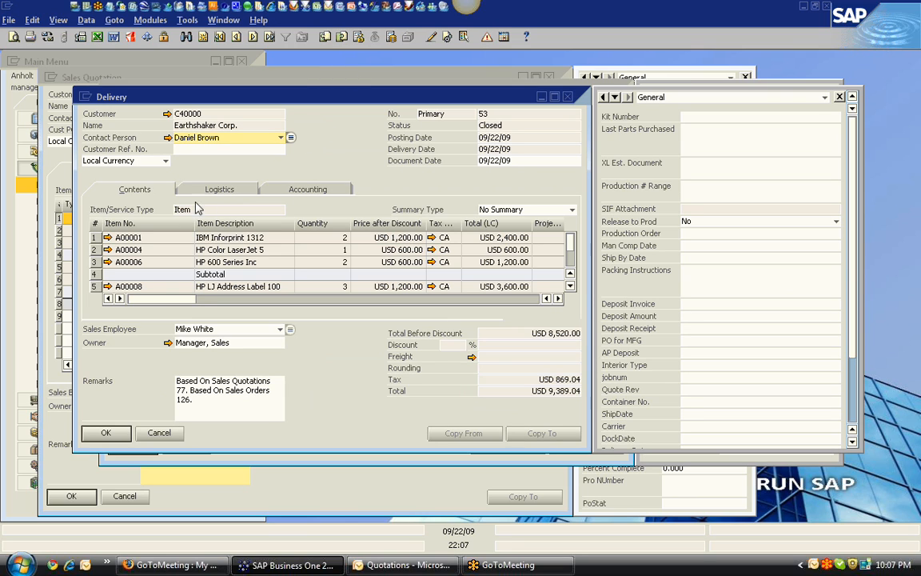
{"action": "left_click", "coordinate": [226, 190]}
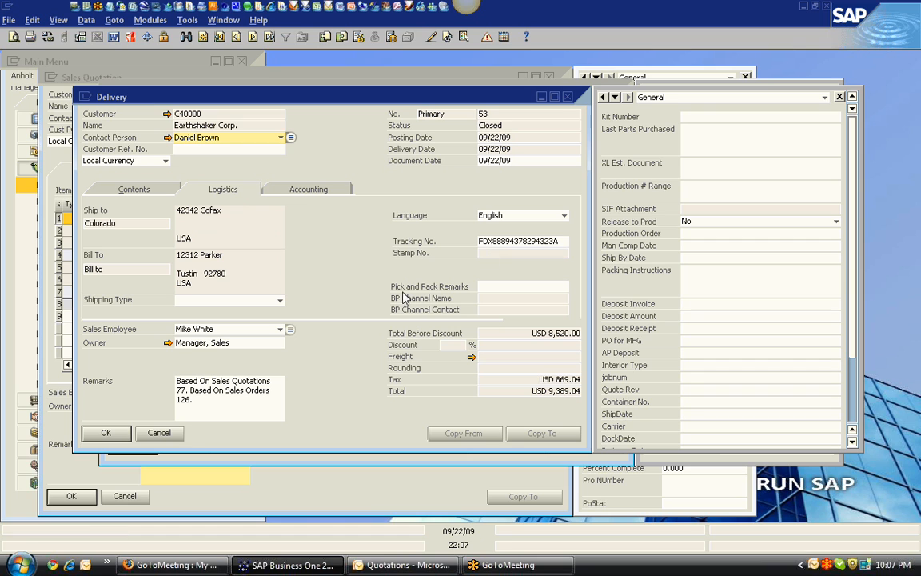
{"action": "right_click", "coordinate": [320, 385]}
{"action": "left_click", "coordinate": [382, 540]}
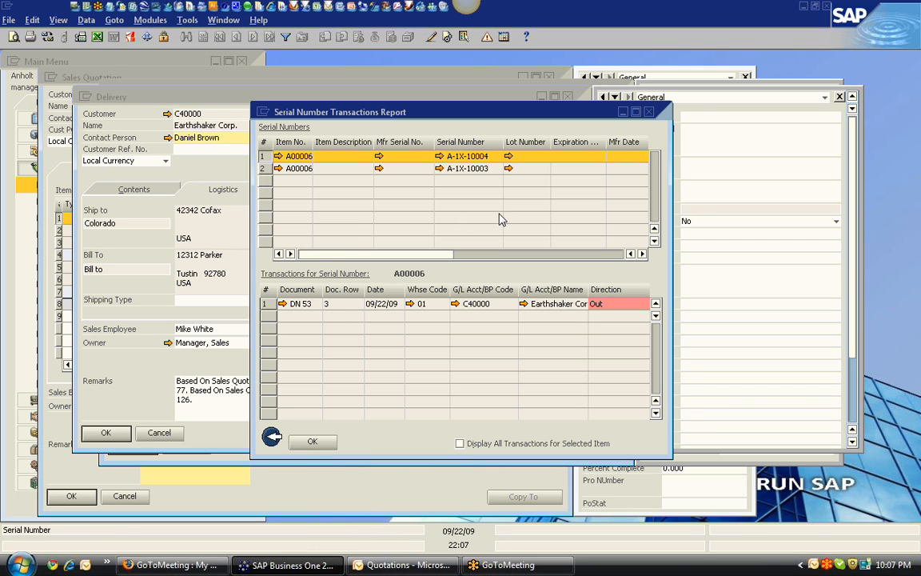
{"action": "left_click", "coordinate": [648, 112]}
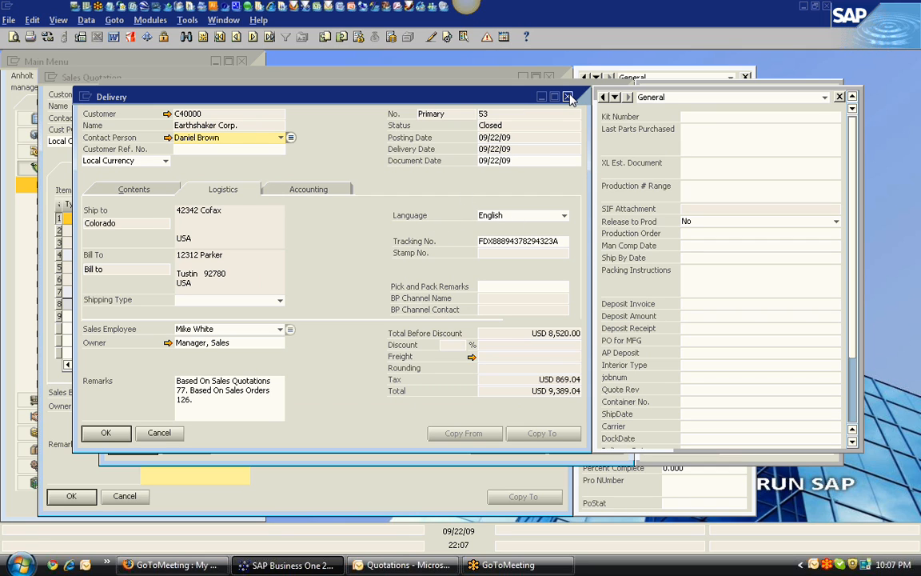
{"action": "left_click", "coordinate": [302, 188]}
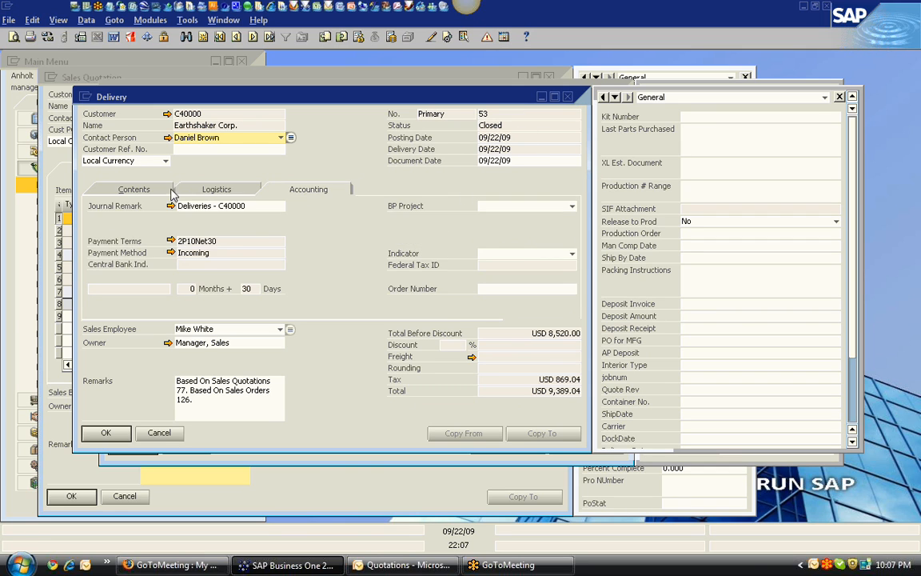
{"action": "left_click", "coordinate": [138, 189]}
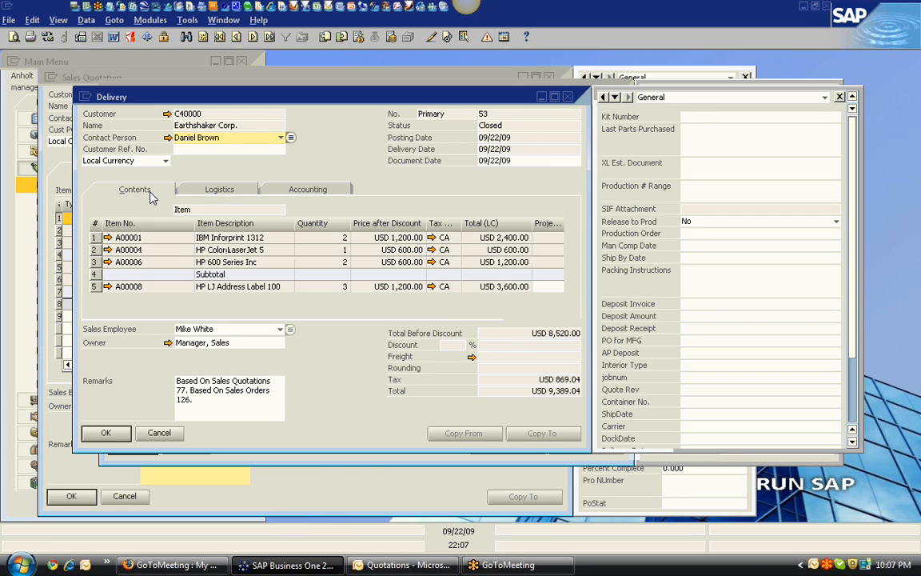
Step: Open the A/R invoice created from the delivery, view its applied transactions, then close the report and the invoice
{"action": "left_click", "coordinate": [343, 38]}
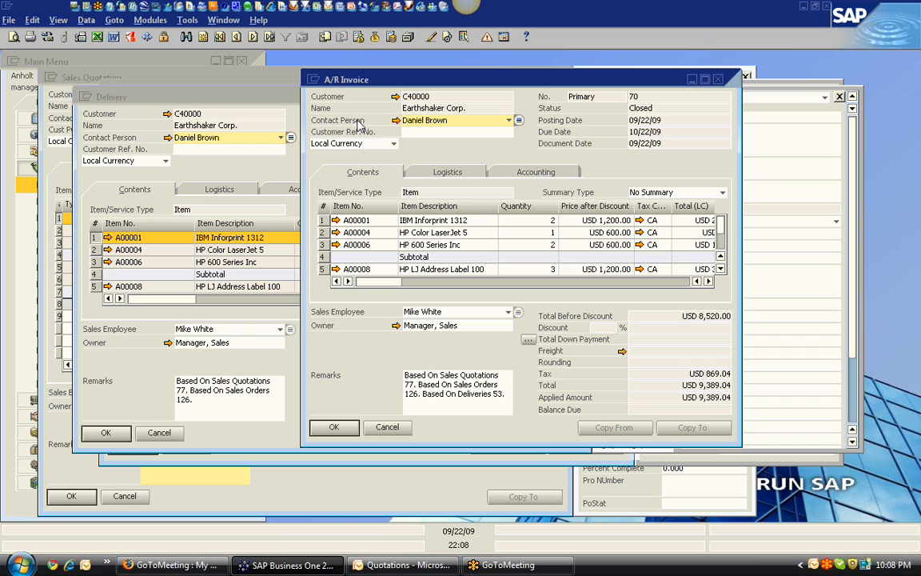
{"action": "right_click", "coordinate": [403, 141]}
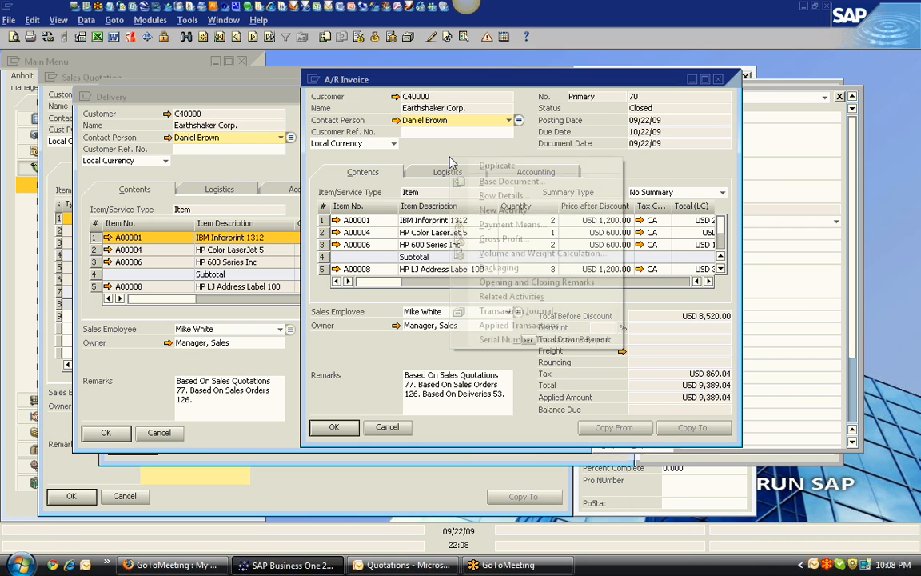
{"action": "left_click", "coordinate": [512, 326]}
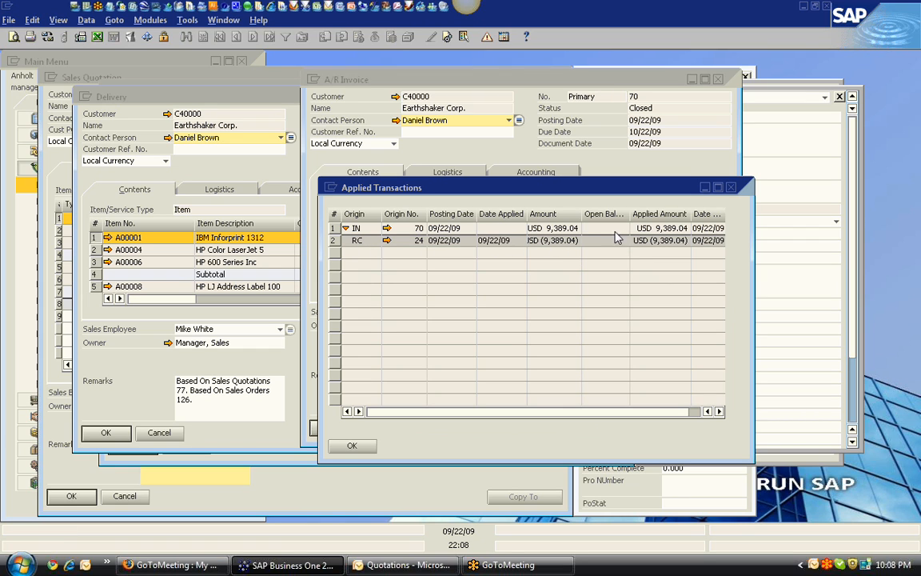
{"action": "left_click", "coordinate": [732, 187]}
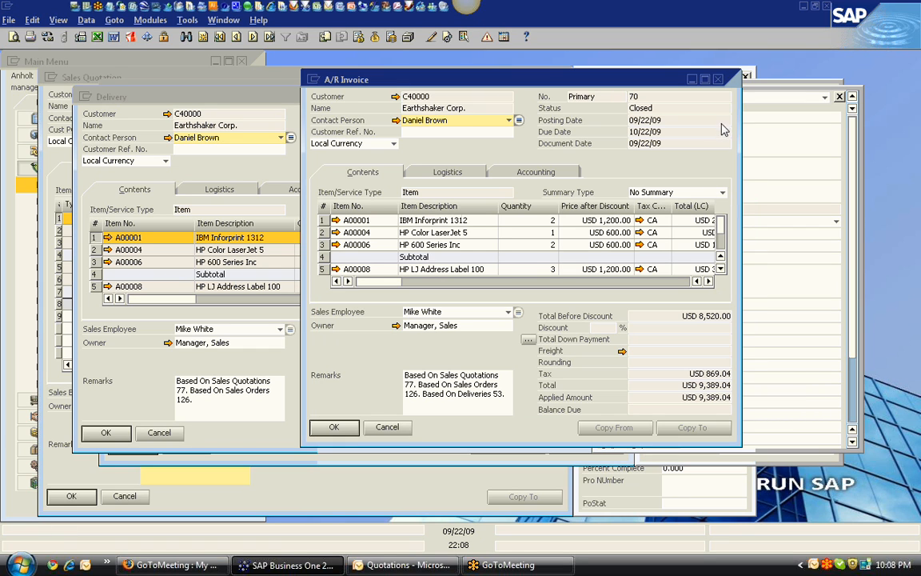
{"action": "left_click", "coordinate": [718, 79]}
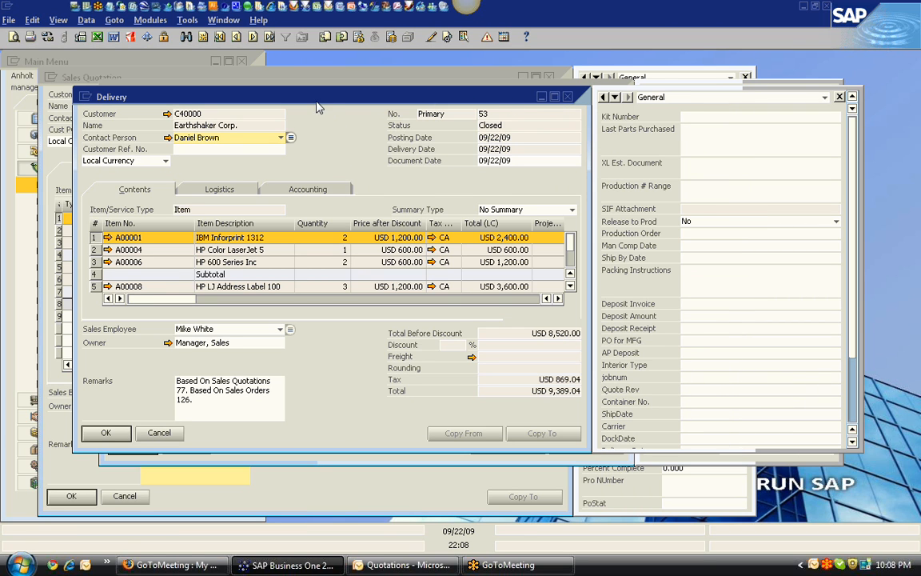
Step: Trace the delivery back to its base sales order, then close both documents to return to the quotation
{"action": "left_click_drag", "start_coordinate": [315, 97], "coordinate": [328, 115]}
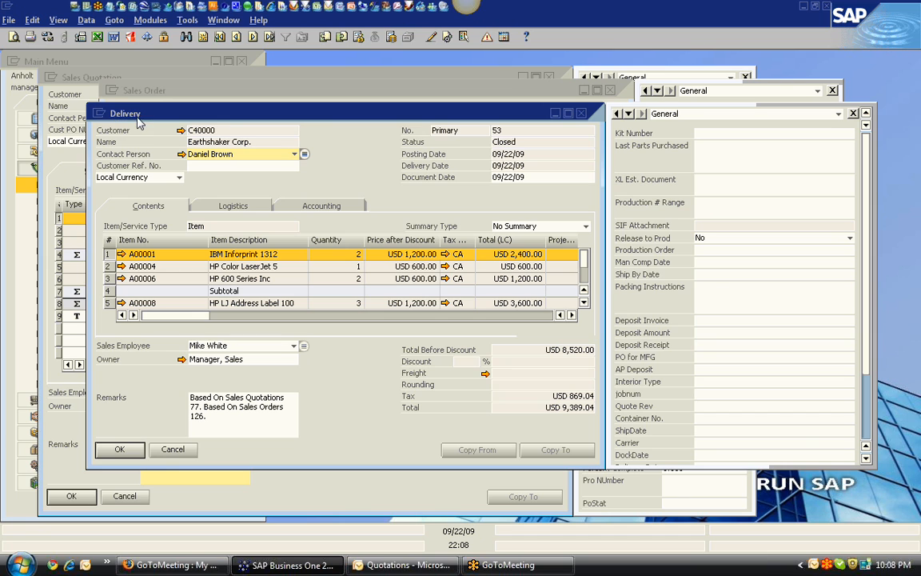
{"action": "left_click", "coordinate": [325, 39]}
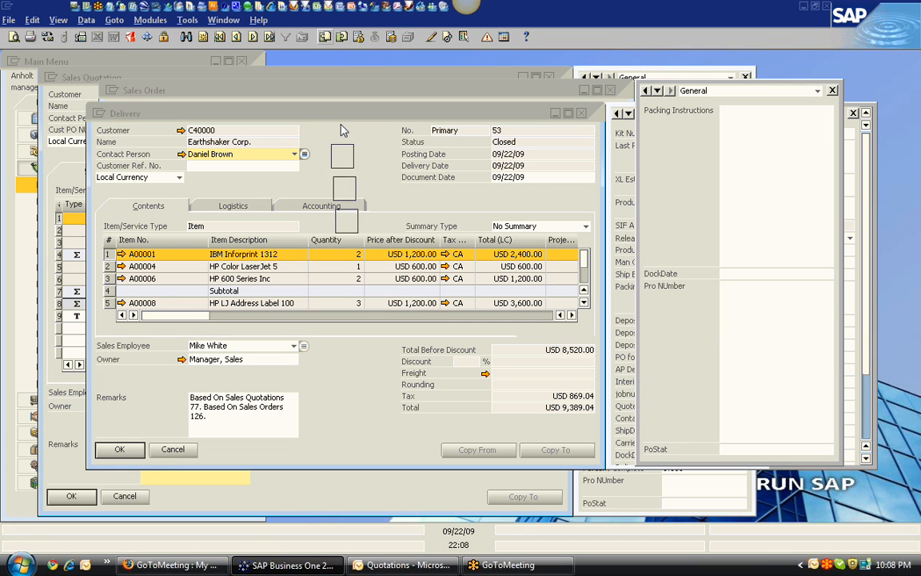
{"action": "left_click", "coordinate": [610, 90]}
{"action": "left_click", "coordinate": [582, 113]}
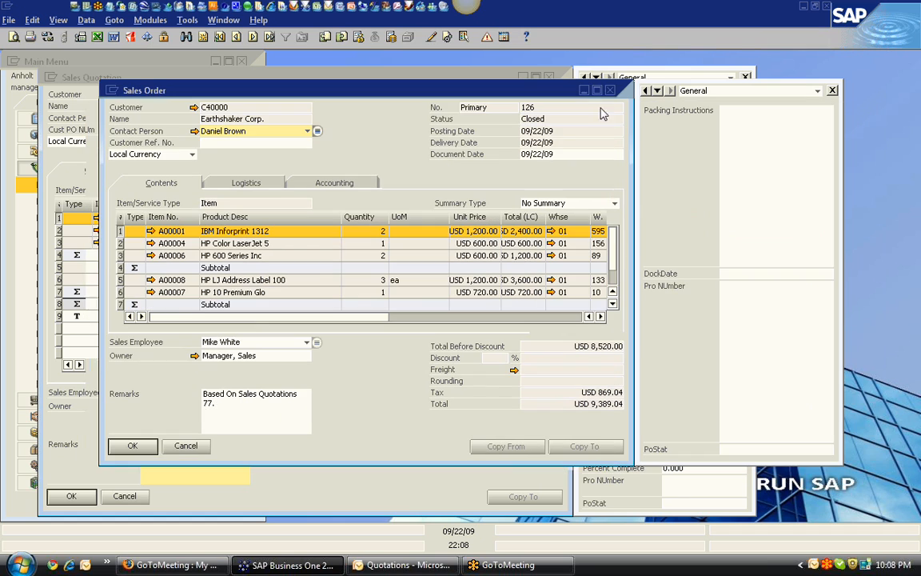
{"action": "left_click", "coordinate": [611, 90]}
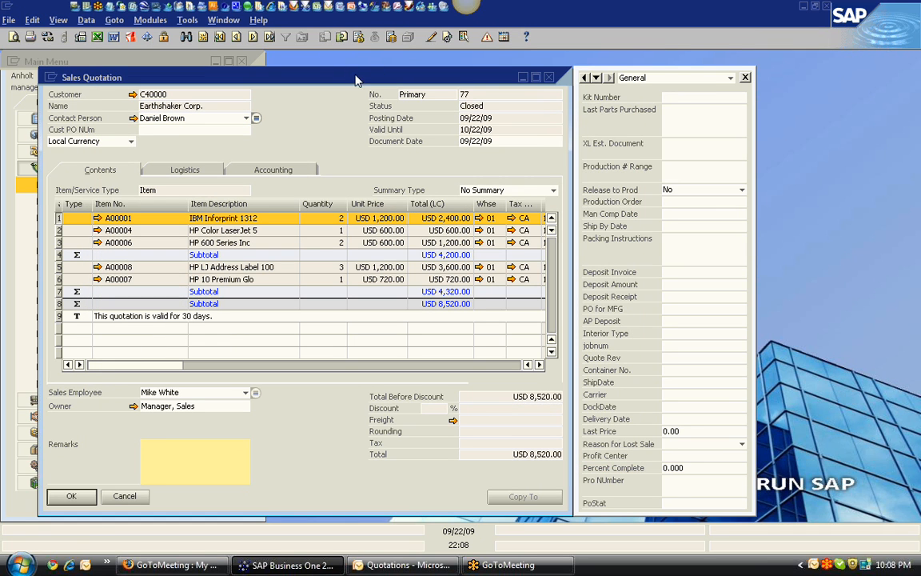
Step: View the quotation's gross profit and its volume and weight calculation, closing each window after viewing
{"action": "left_click_drag", "start_coordinate": [360, 78], "coordinate": [365, 73]}
{"action": "left_click", "coordinate": [358, 39]}
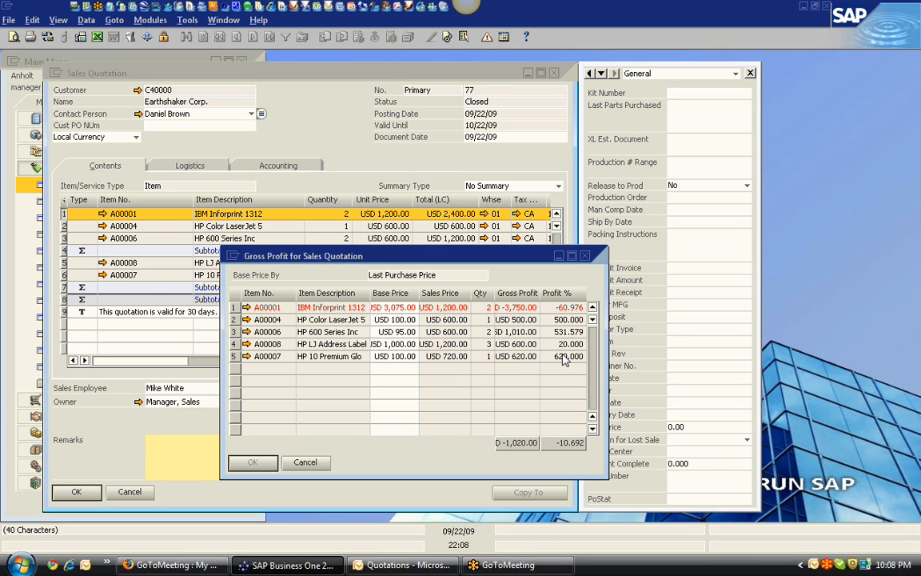
{"action": "left_click", "coordinate": [584, 255]}
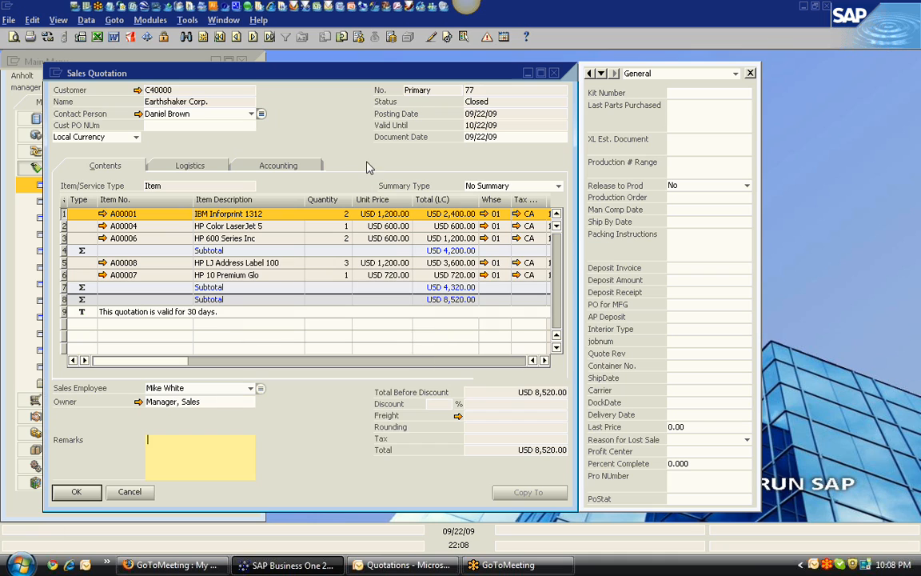
{"action": "left_click", "coordinate": [357, 37]}
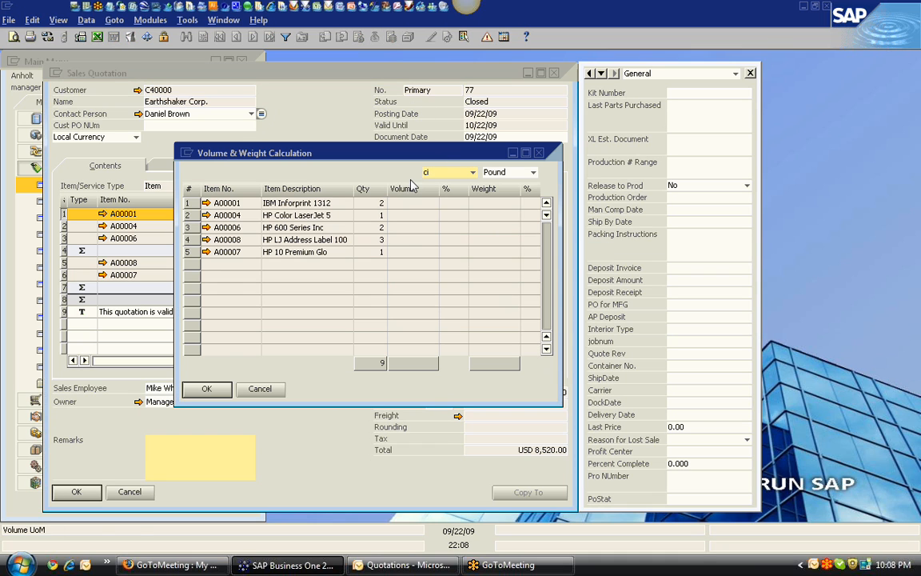
{"action": "left_click", "coordinate": [539, 153]}
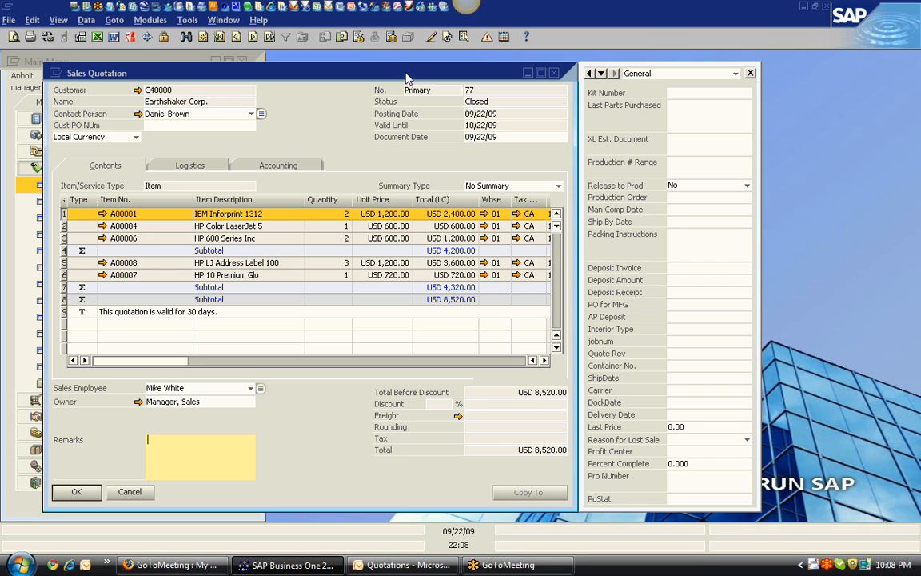
Step: Open the quotation's table format settings, try Factor 3 as a visible column with its active option, and hide it again
{"action": "left_click", "coordinate": [448, 38]}
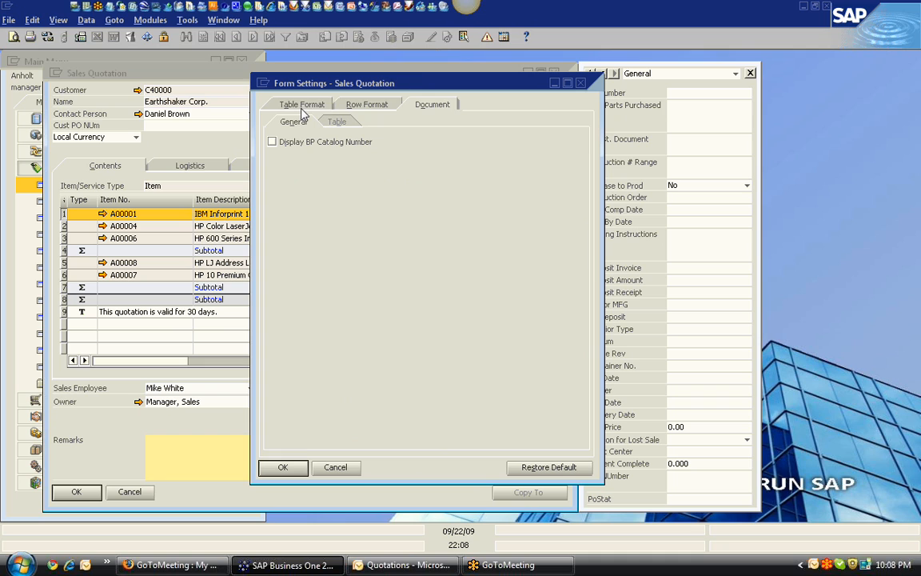
{"action": "left_click", "coordinate": [302, 105]}
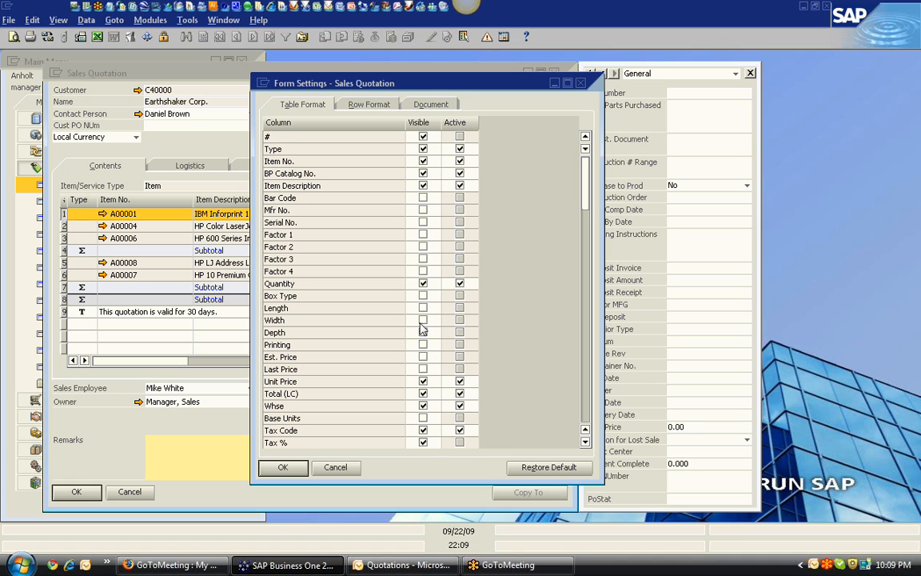
{"action": "left_click", "coordinate": [423, 259]}
{"action": "left_click", "coordinate": [459, 259]}
{"action": "left_click", "coordinate": [461, 263]}
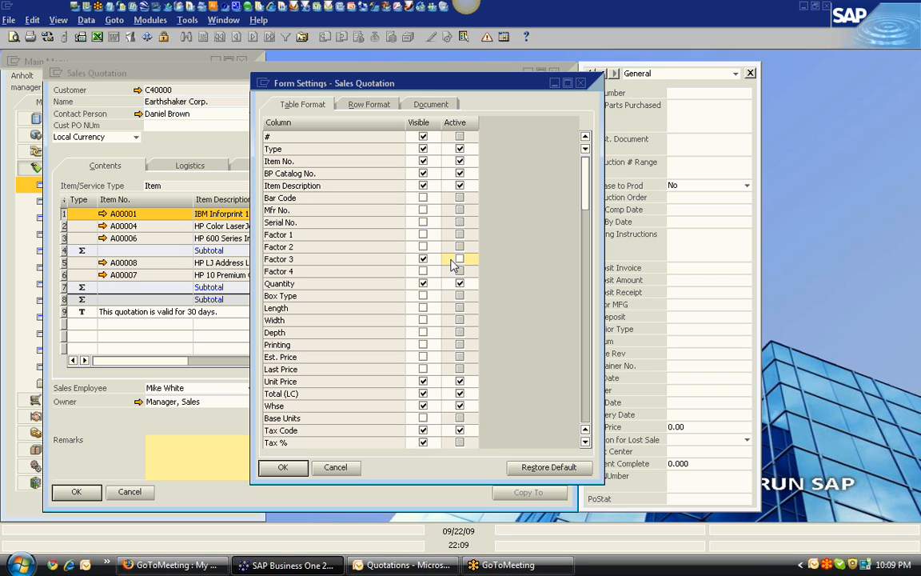
{"action": "left_click", "coordinate": [423, 259]}
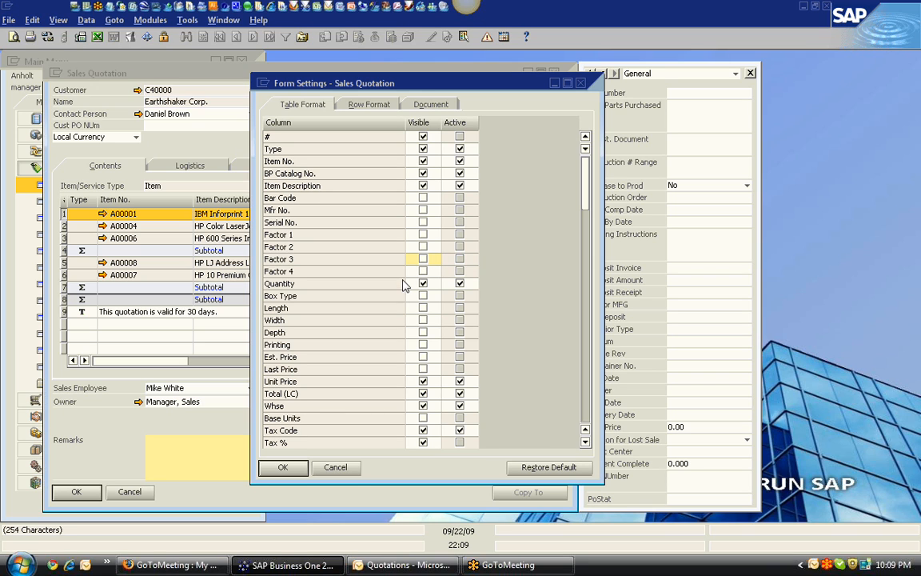
Step: Confirm the form settings, close the sales quotation, and collapse the Sales - A/R module
{"action": "left_click", "coordinate": [284, 467]}
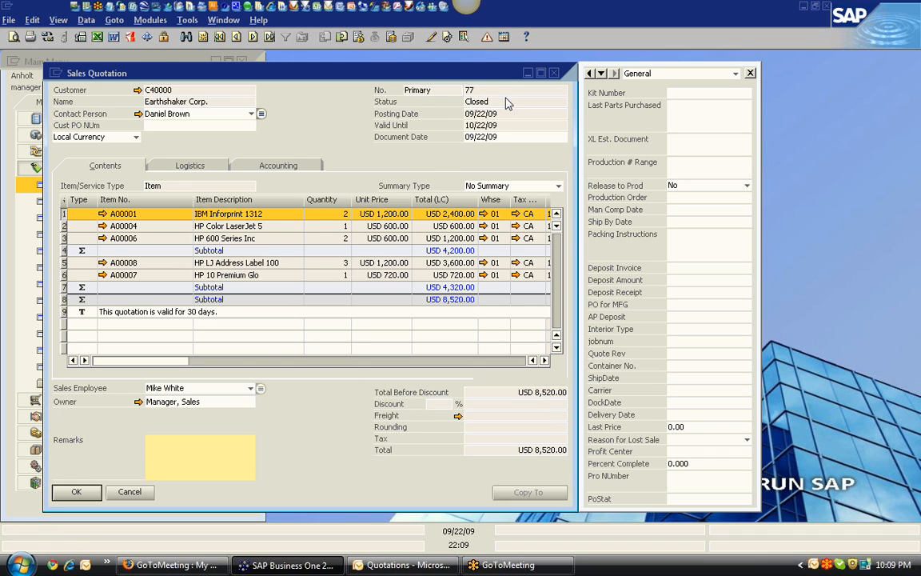
{"action": "left_click", "coordinate": [553, 73]}
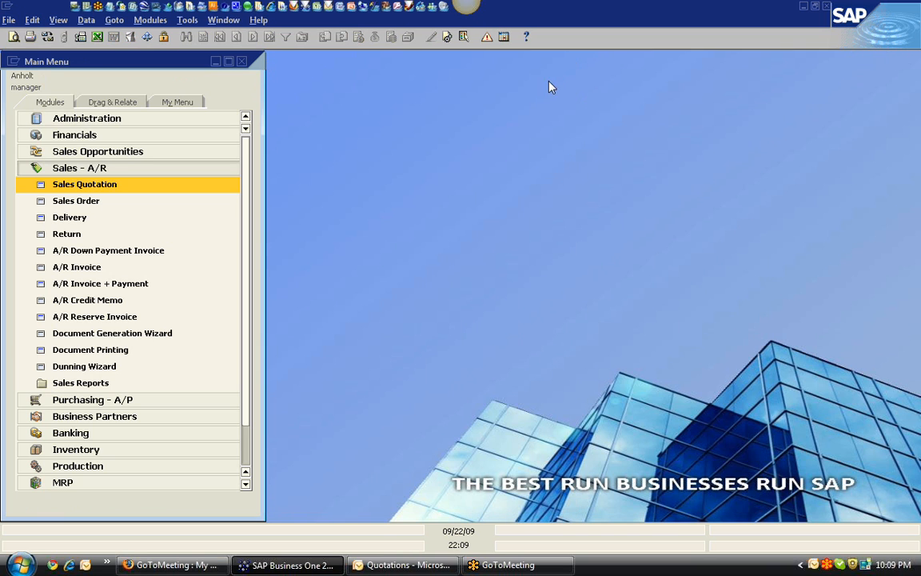
{"action": "left_click", "coordinate": [124, 171]}
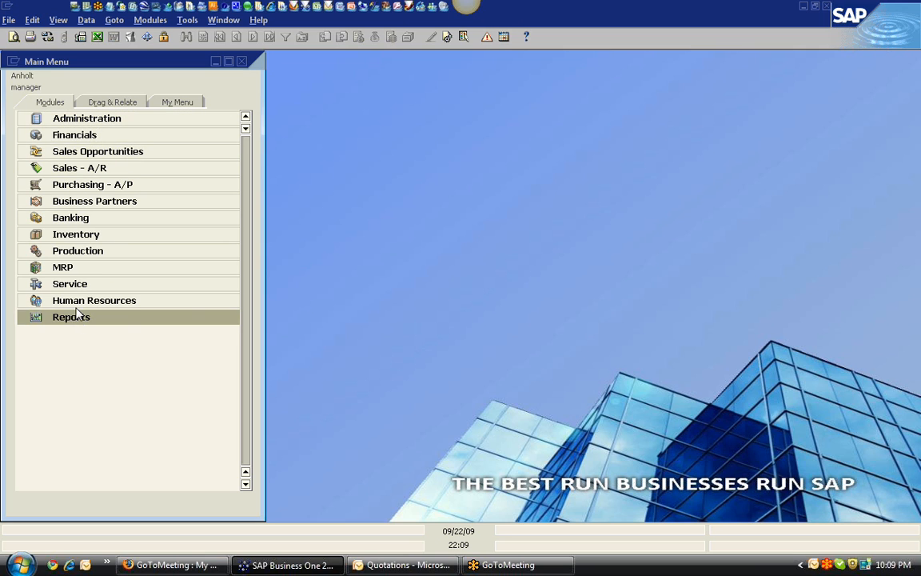
Step: View the Choose Company window under Administration, then cancel it without switching company
{"action": "left_click", "coordinate": [86, 122]}
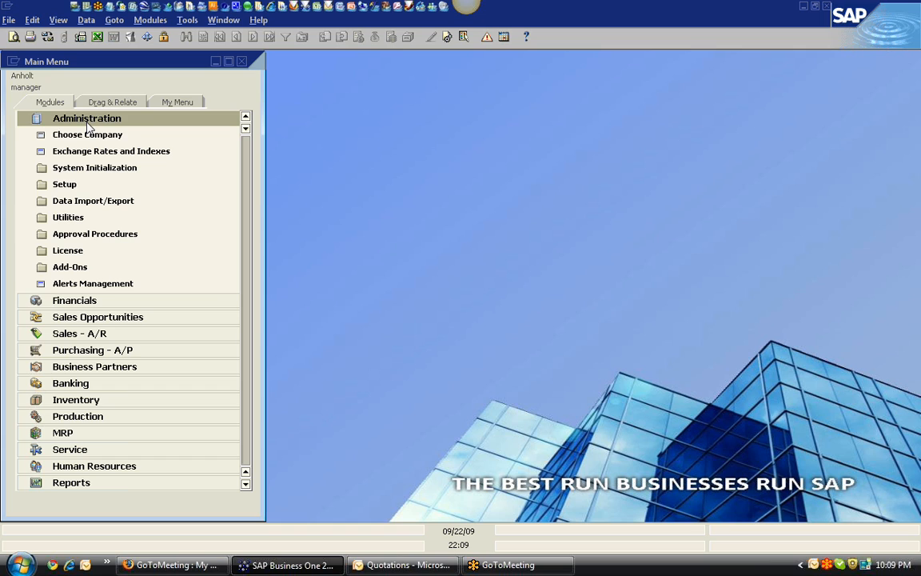
{"action": "left_click", "coordinate": [88, 133]}
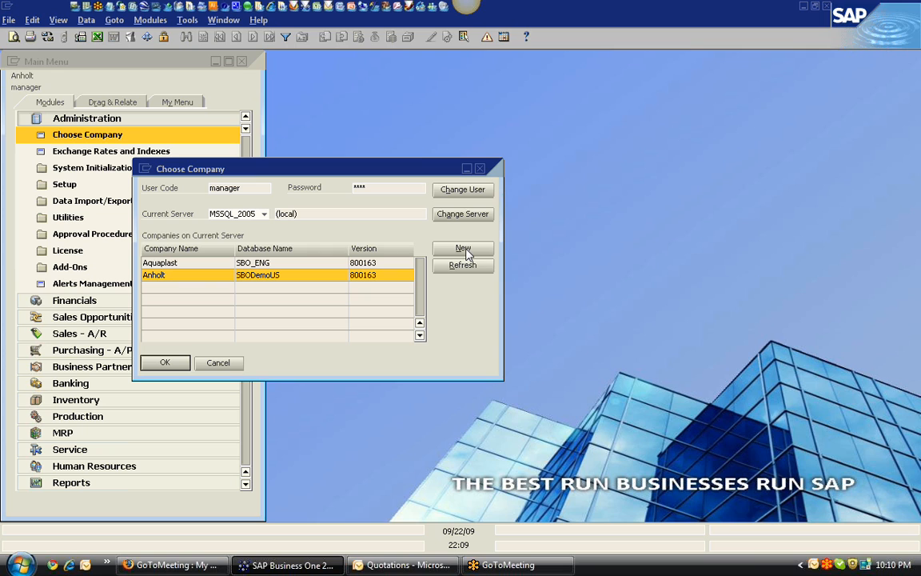
{"action": "left_click", "coordinate": [217, 362]}
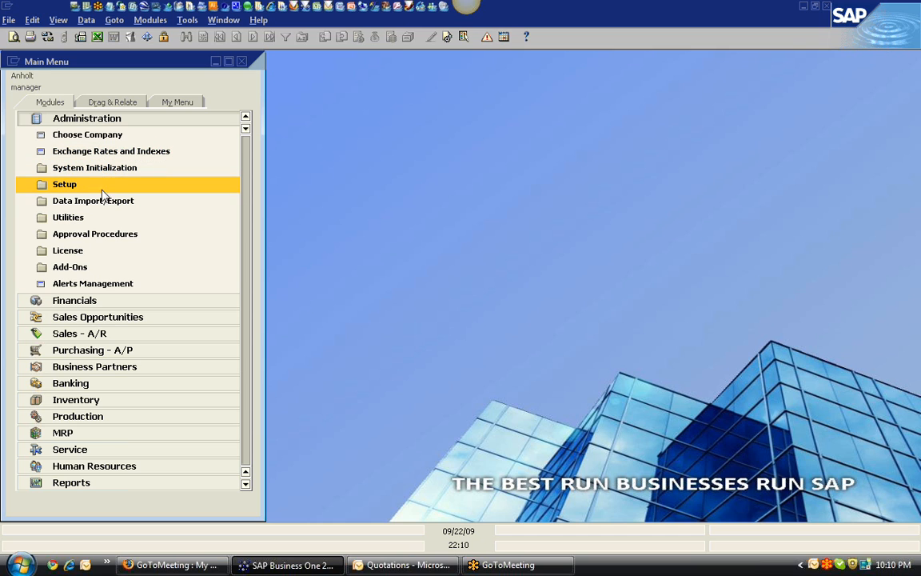
Step: Open the approval templates setup and browse to the Discount To High template
{"action": "left_click", "coordinate": [107, 234]}
{"action": "left_click", "coordinate": [128, 268]}
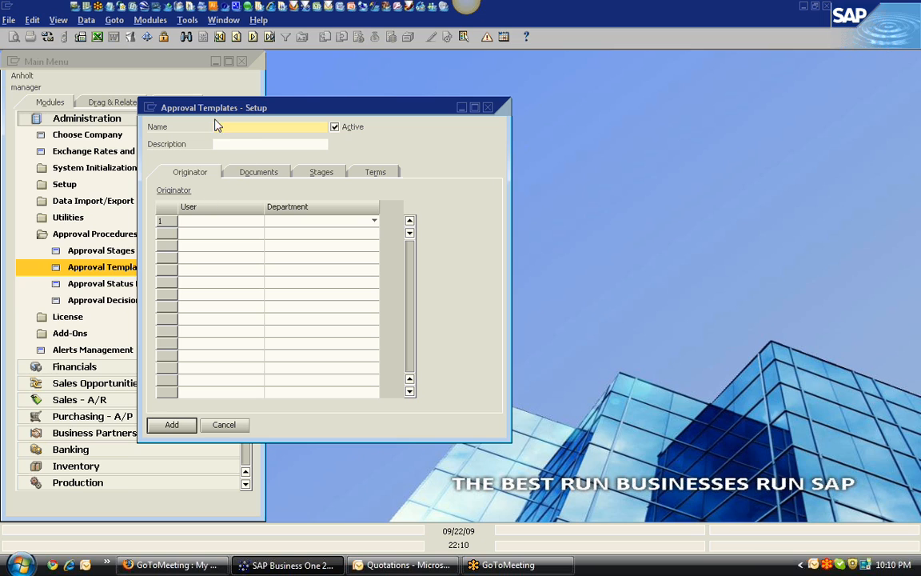
{"action": "left_click", "coordinate": [253, 36]}
{"action": "left_click", "coordinate": [253, 37]}
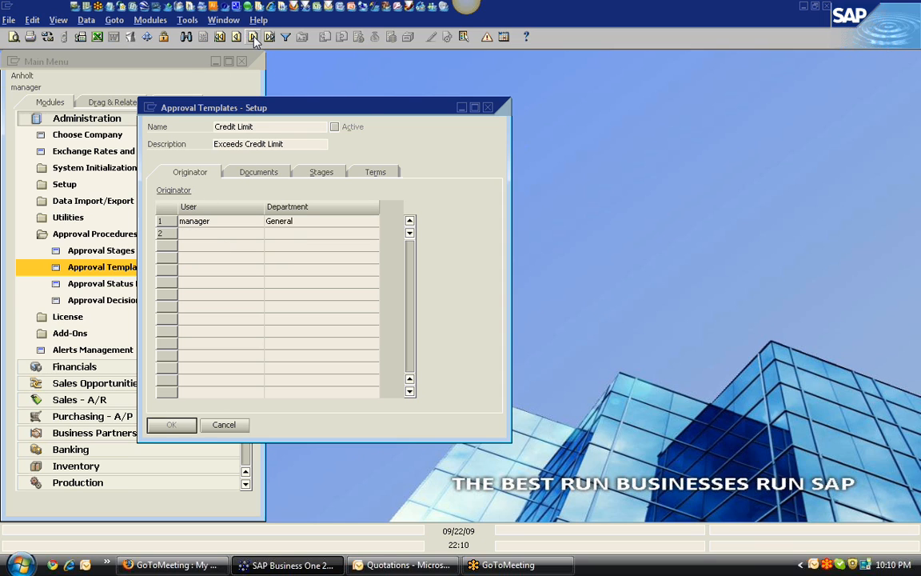
{"action": "left_click", "coordinate": [253, 37]}
Step: Examine the template's documents, approval stages including the Accounting stage's details, and the terms that launch the approval procedure
{"action": "left_click", "coordinate": [257, 172]}
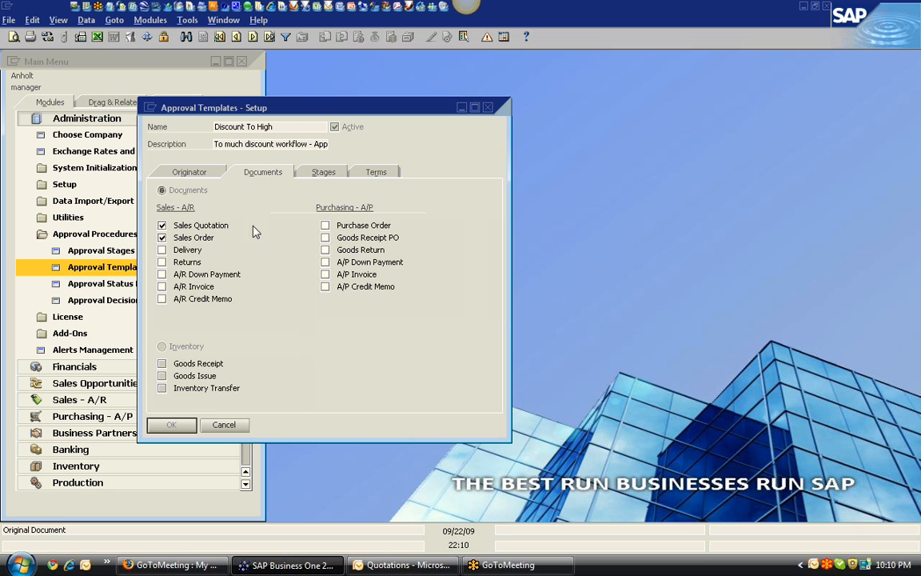
{"action": "left_click", "coordinate": [324, 174]}
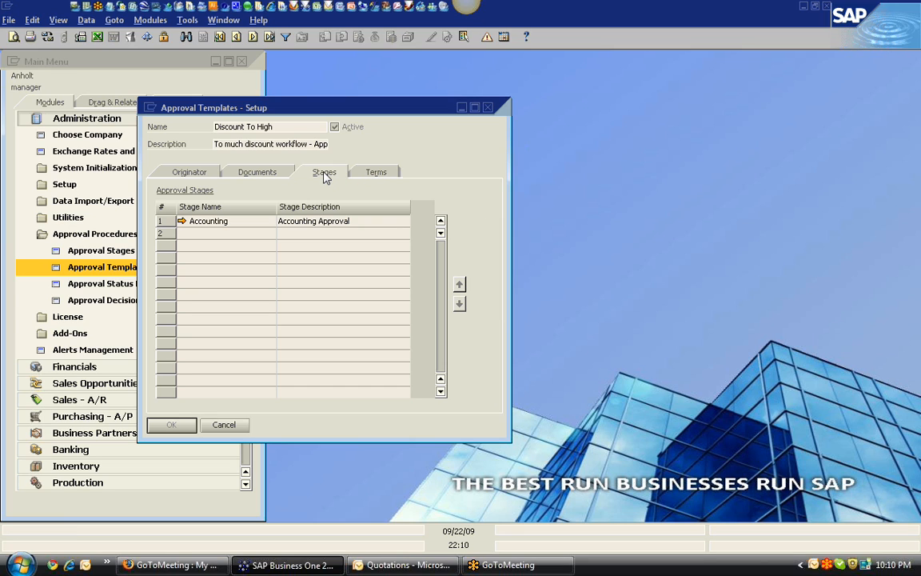
{"action": "left_click", "coordinate": [182, 221]}
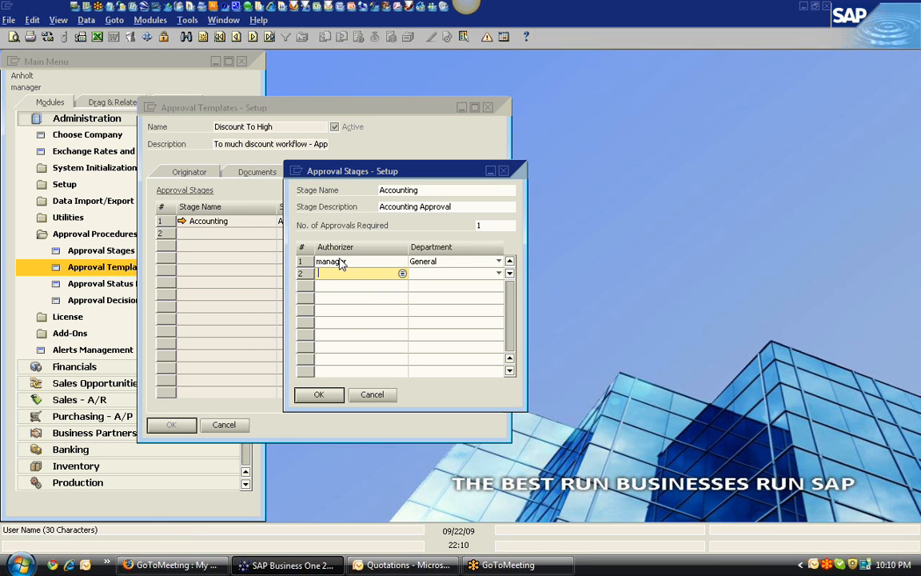
{"action": "left_click", "coordinate": [373, 395]}
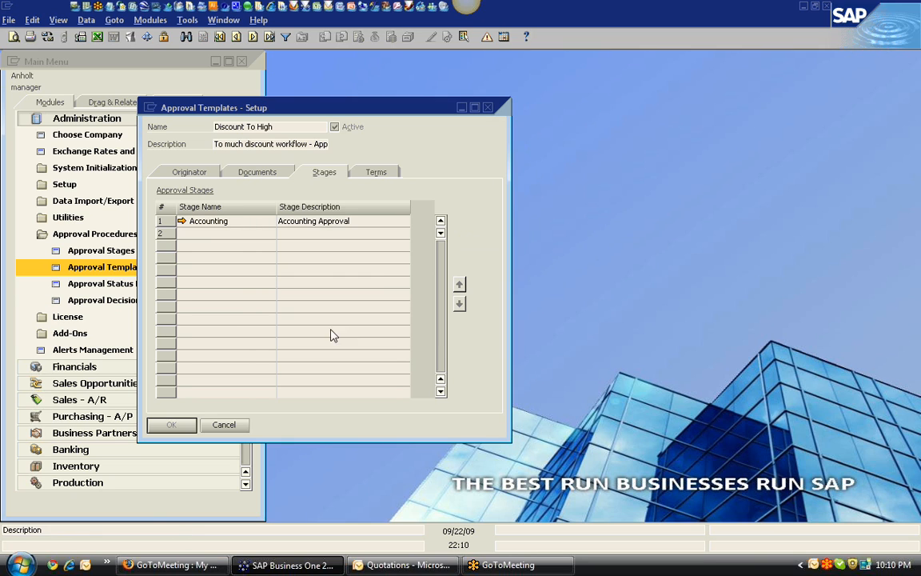
{"action": "left_click", "coordinate": [374, 174]}
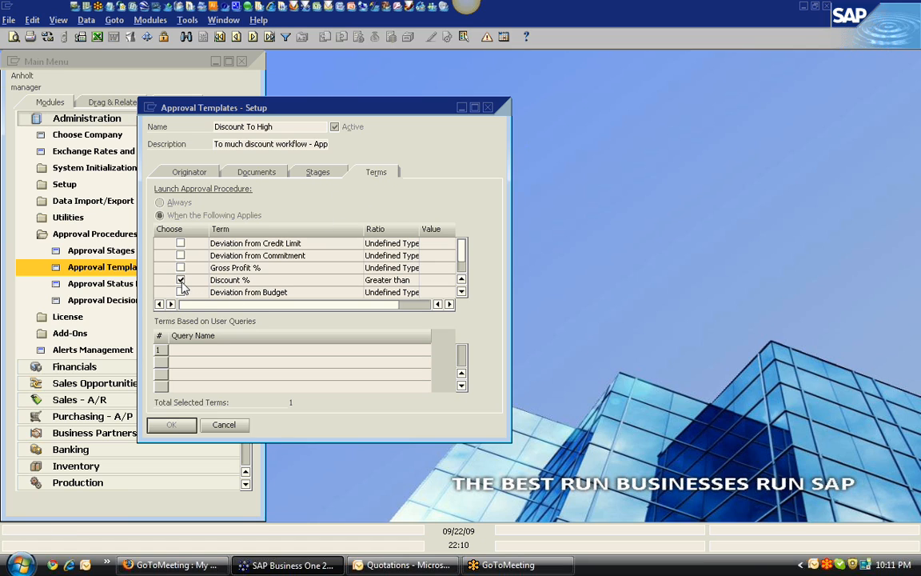
{"action": "left_click_drag", "start_coordinate": [314, 306], "coordinate": [369, 307]}
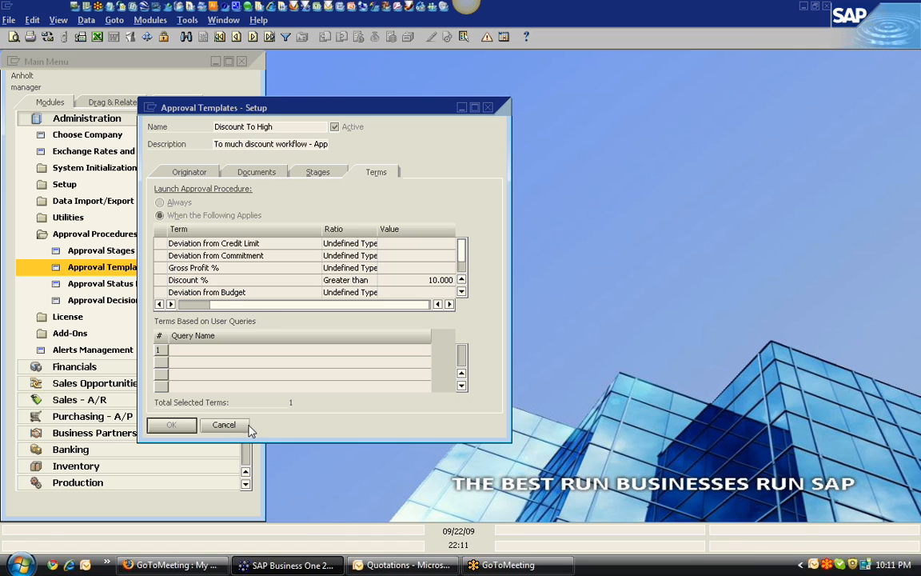
Step: Read the Request for Document Approval message in the alerts inbox, then close the message overview and the approval template
{"action": "left_click", "coordinate": [487, 38]}
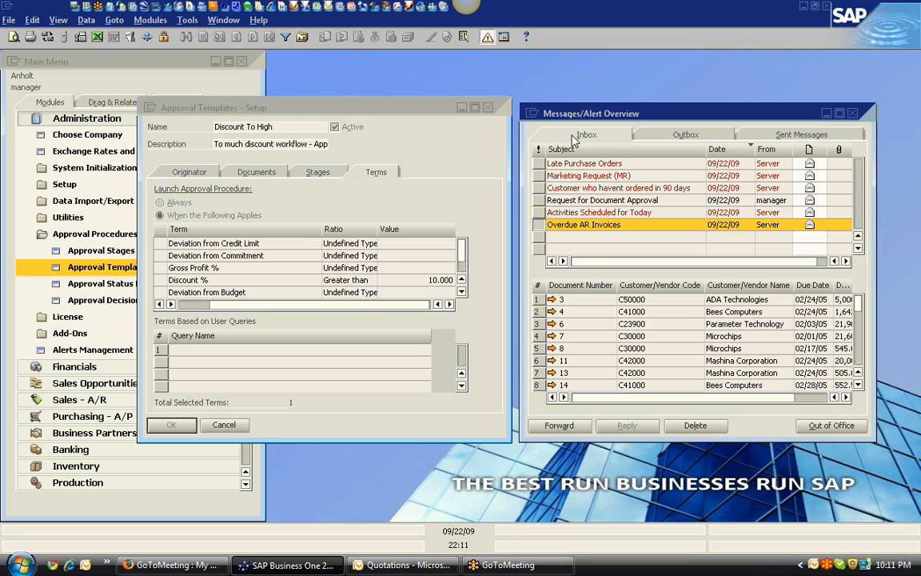
{"action": "left_click", "coordinate": [602, 198]}
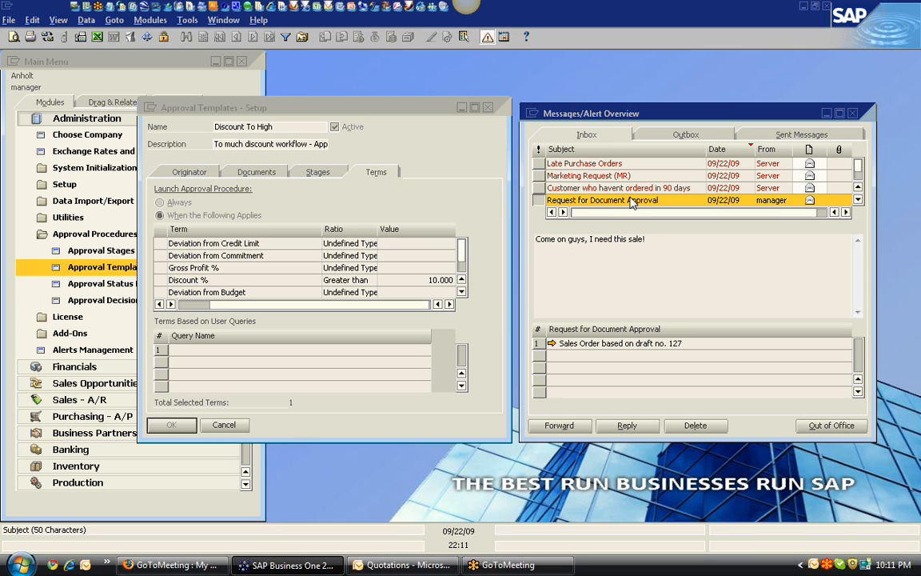
{"action": "left_click", "coordinate": [852, 112]}
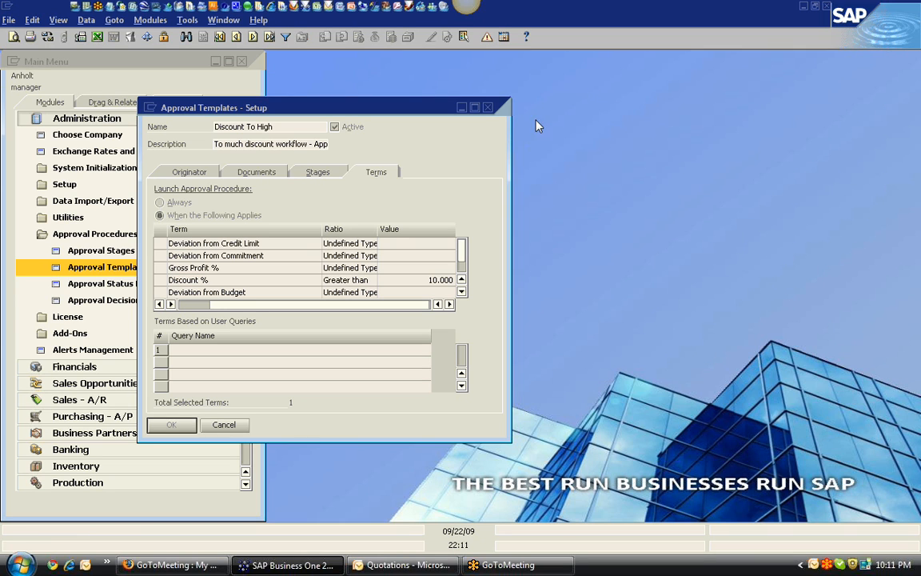
{"action": "left_click", "coordinate": [488, 107]}
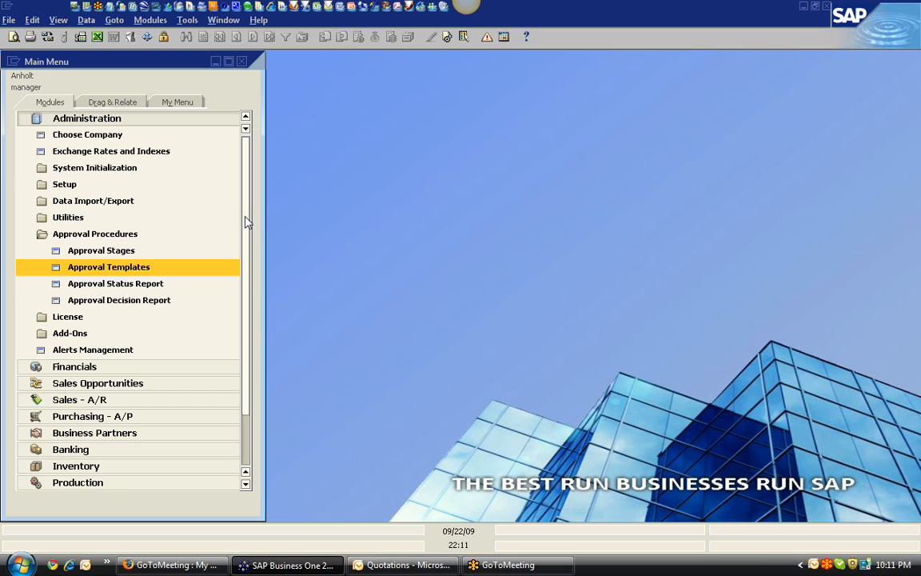
Step: Look at the Data Import/Export folder, then collapse it along with Approval Procedures and the Administration module
{"action": "left_click", "coordinate": [108, 201]}
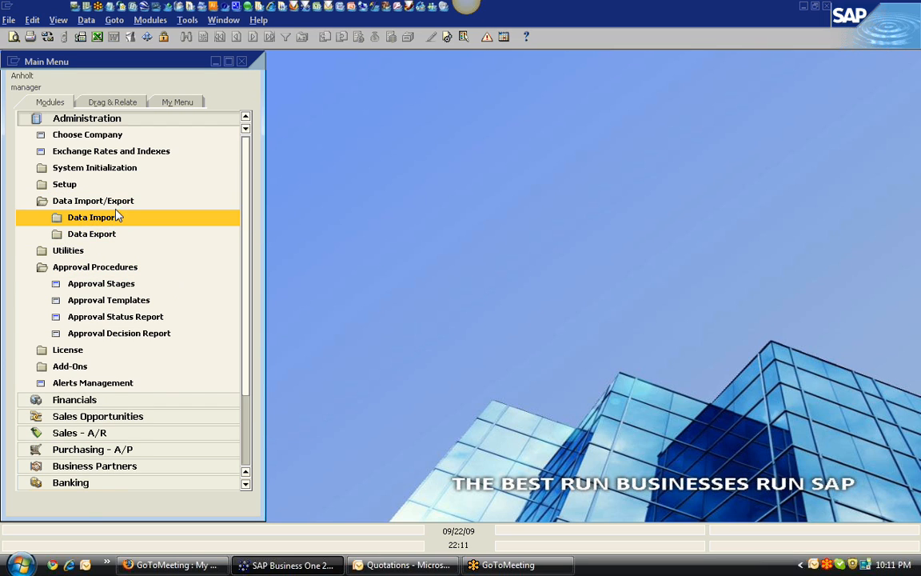
{"action": "left_click", "coordinate": [115, 205]}
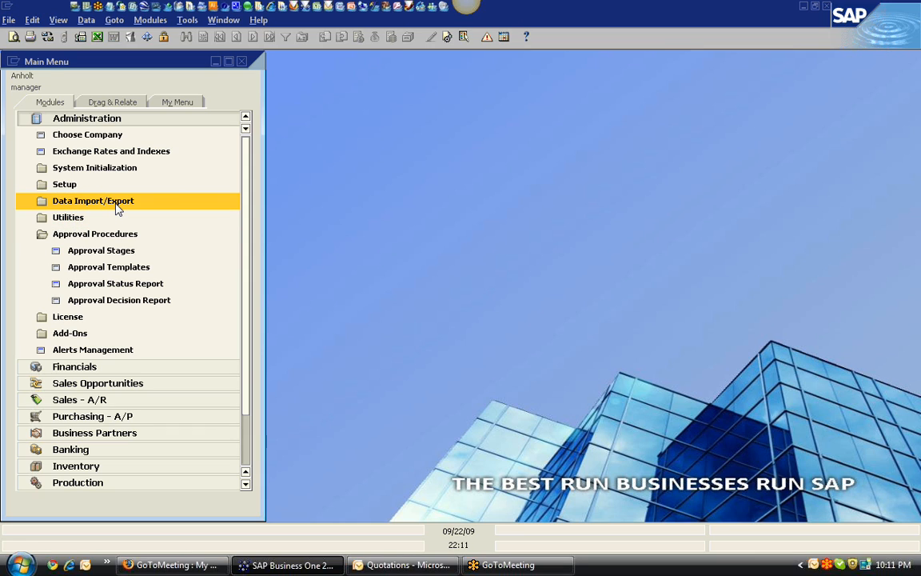
{"action": "left_click", "coordinate": [112, 233]}
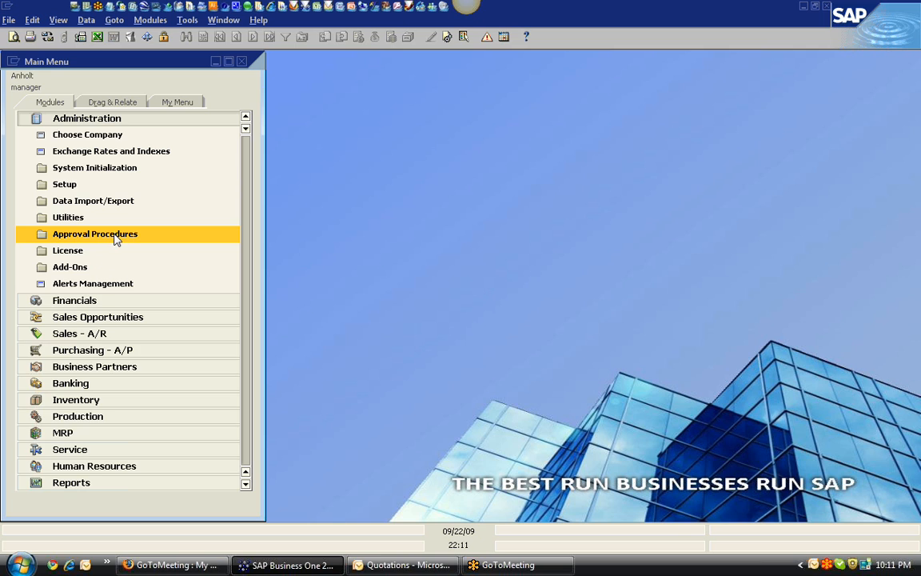
{"action": "left_click", "coordinate": [92, 120]}
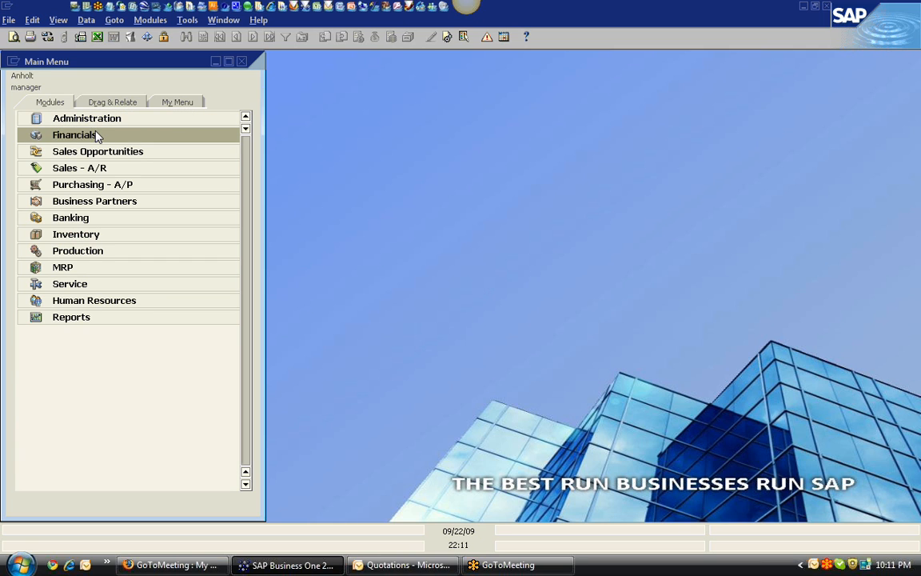
Step: View the Liabilities, Equity and Revenues accounts in the Financials chart of accounts, then close it
{"action": "left_click", "coordinate": [95, 136]}
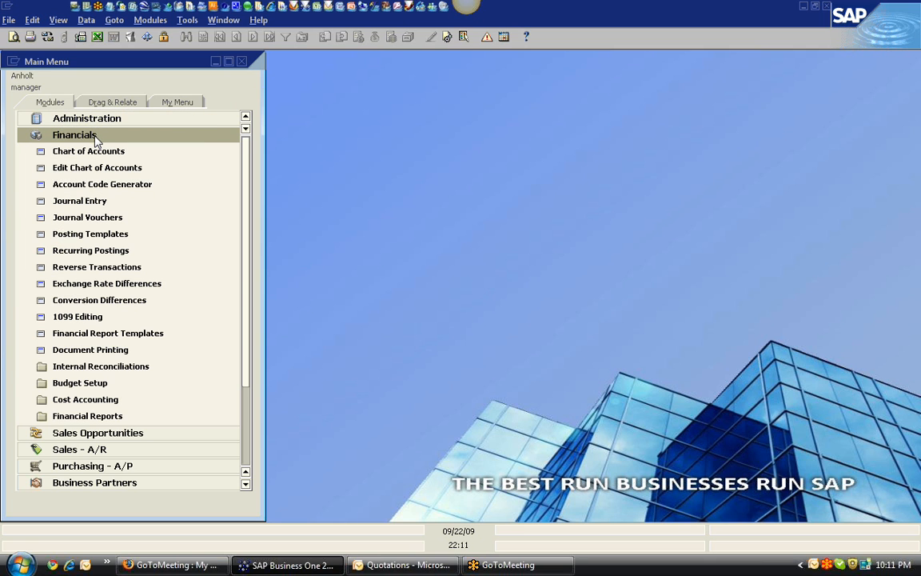
{"action": "left_click", "coordinate": [96, 151]}
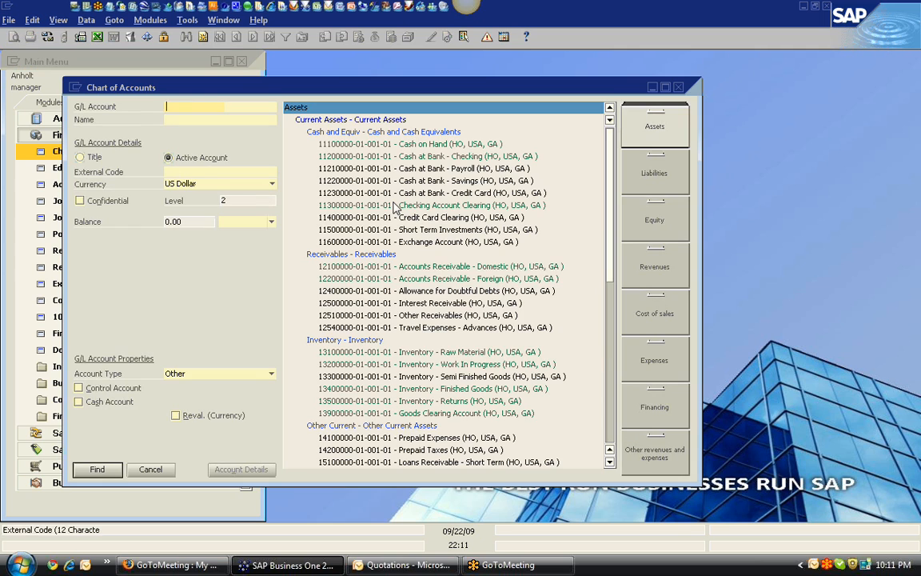
{"action": "left_click", "coordinate": [668, 173]}
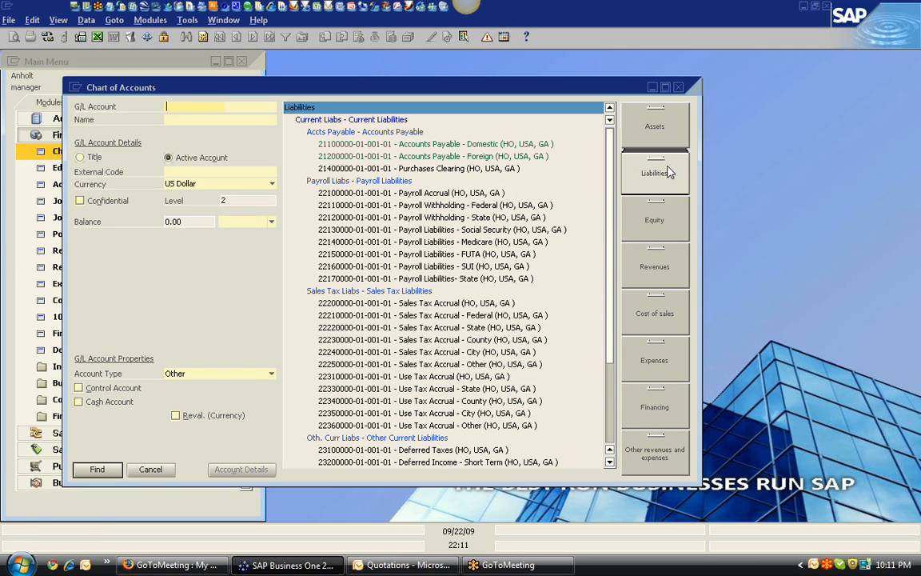
{"action": "left_click", "coordinate": [663, 218]}
{"action": "left_click", "coordinate": [663, 252]}
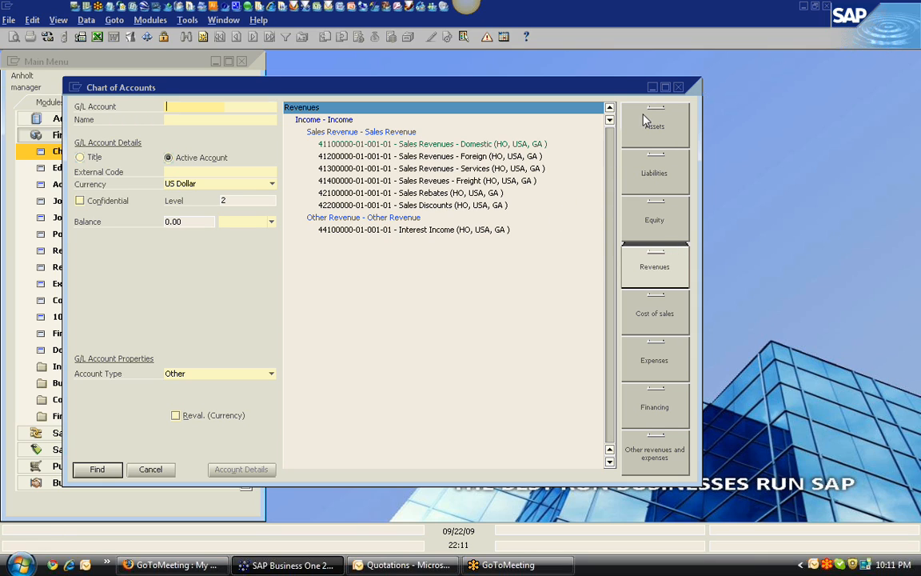
{"action": "left_click", "coordinate": [679, 88]}
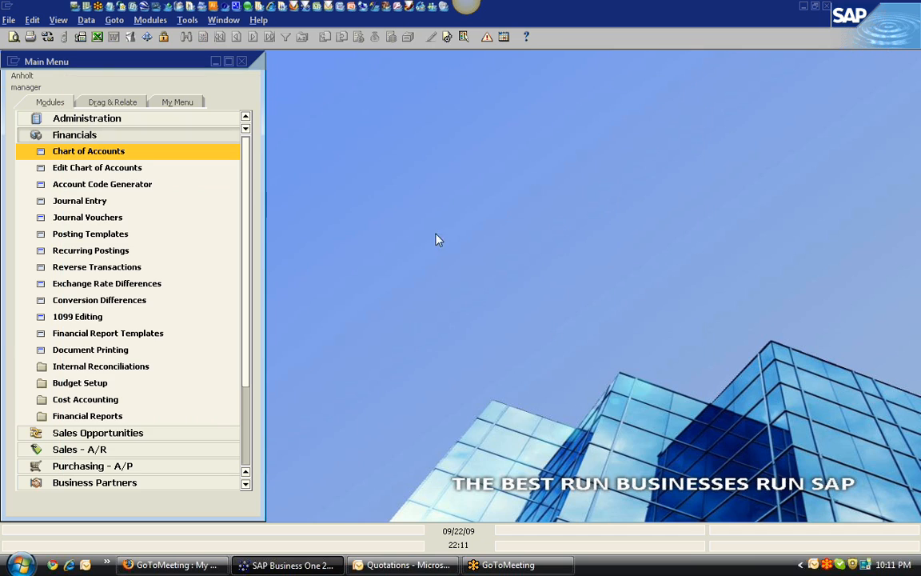
Step: Expand Financial Reports in the Financials module, look through the Accounting reports, and collapse the Accounting folder
{"action": "left_click", "coordinate": [105, 138]}
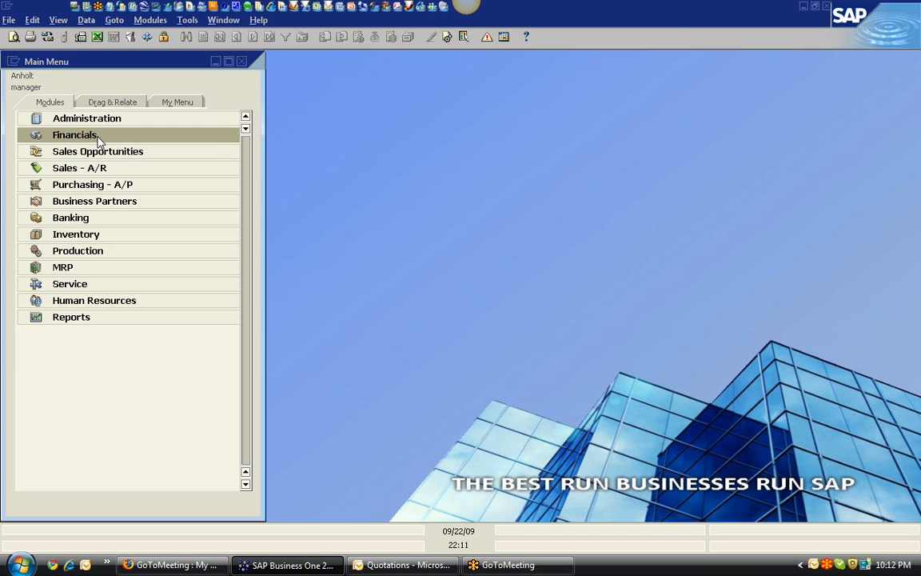
{"action": "left_click", "coordinate": [98, 139]}
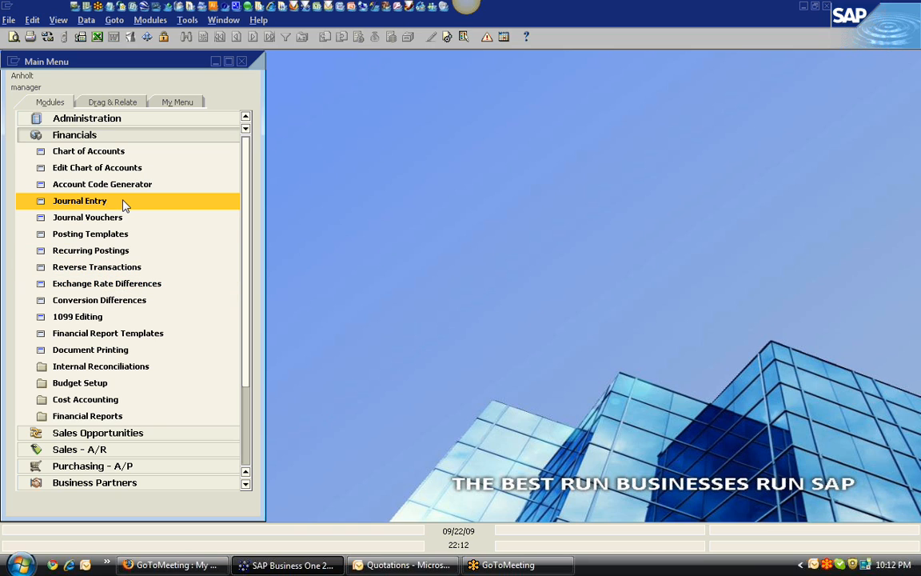
{"action": "left_click", "coordinate": [109, 417]}
{"action": "left_click", "coordinate": [109, 318]}
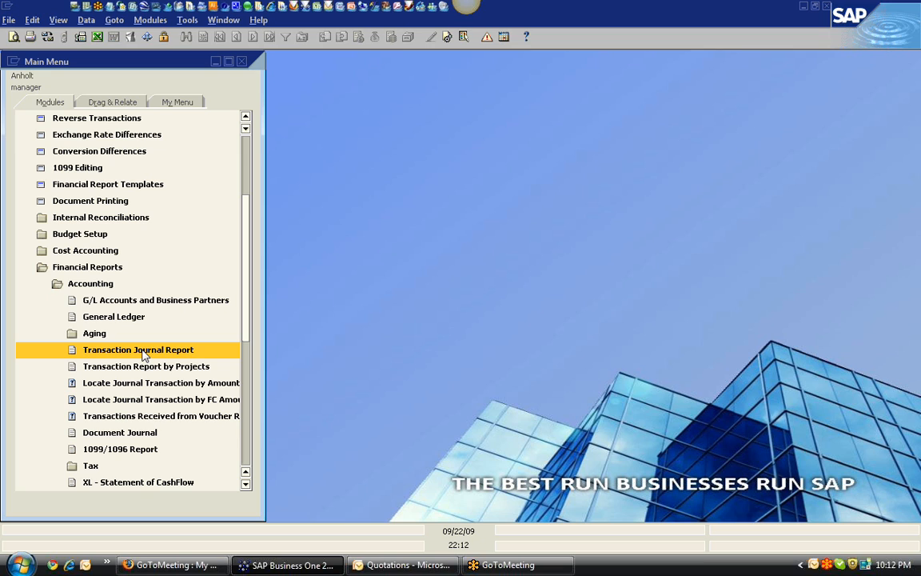
{"action": "left_click", "coordinate": [90, 284]}
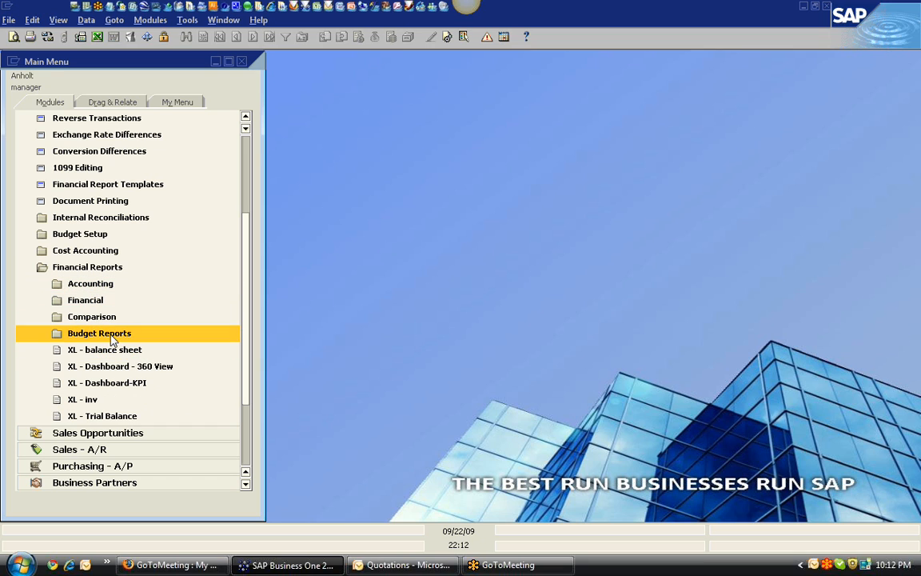
Step: Run the XL - Dashboard - 360 View report, cancel the Windows Installer, and inspect cell E28 in the Excel dashboard's Top 5 Customers table
{"action": "left_click", "coordinate": [136, 365]}
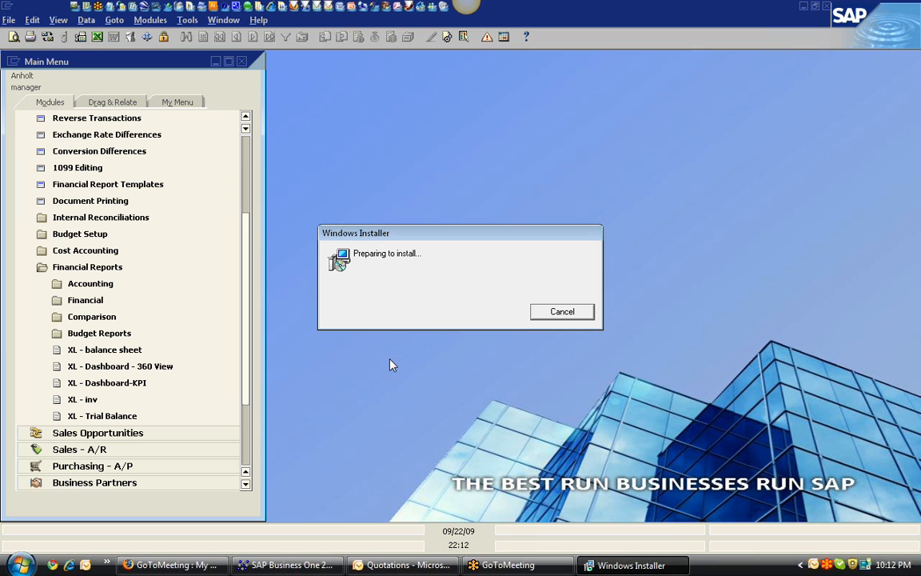
{"action": "left_click", "coordinate": [574, 313]}
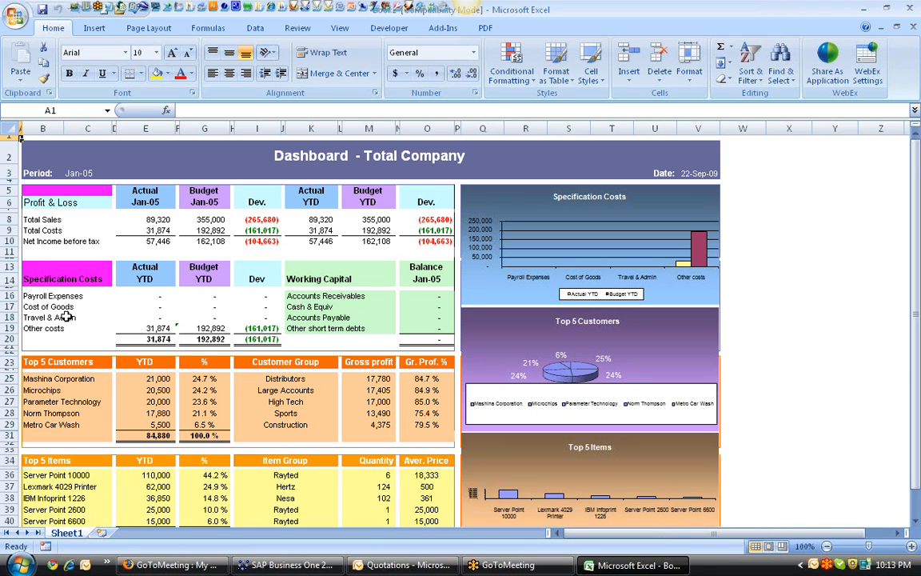
{"action": "scroll", "coordinate": [72, 327], "scroll_direction": "down", "scroll_amount": 2}
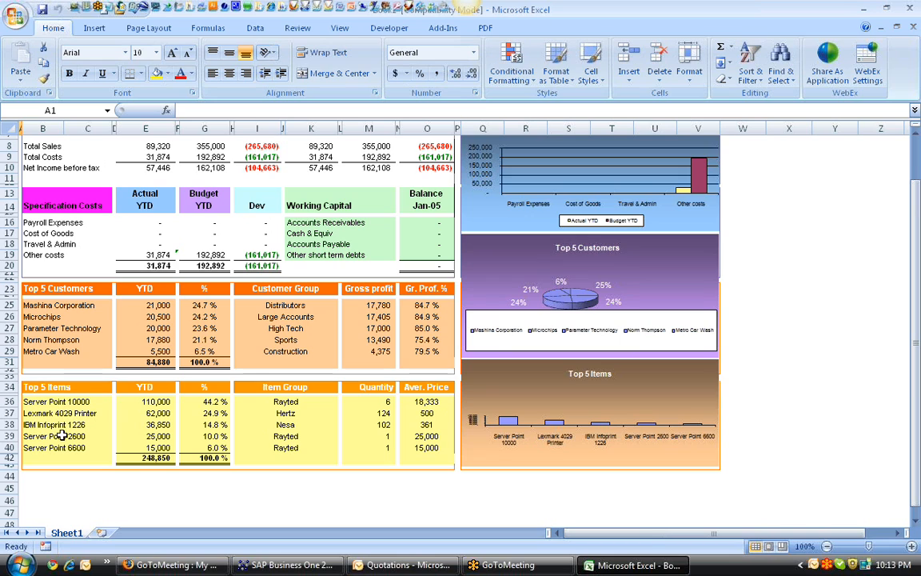
{"action": "left_click", "coordinate": [163, 340]}
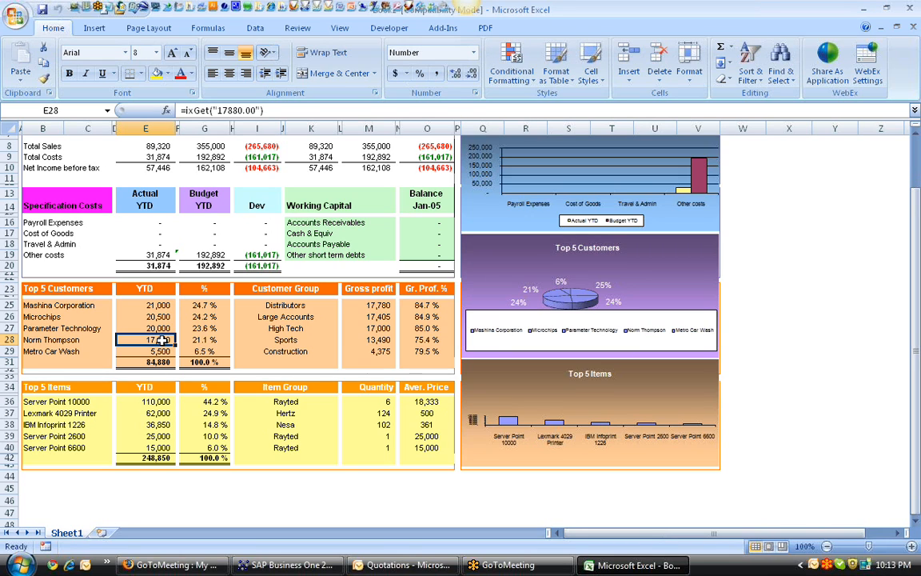
Step: Drill down into the YTD value in cell E28 and enlarge the field area to look through the Financials fields
{"action": "right_click", "coordinate": [164, 341]}
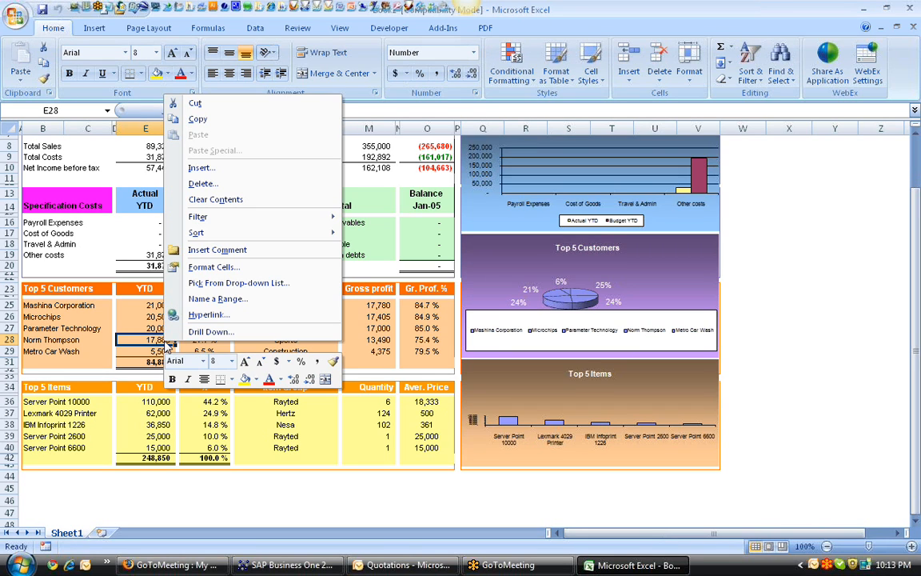
{"action": "left_click", "coordinate": [204, 332]}
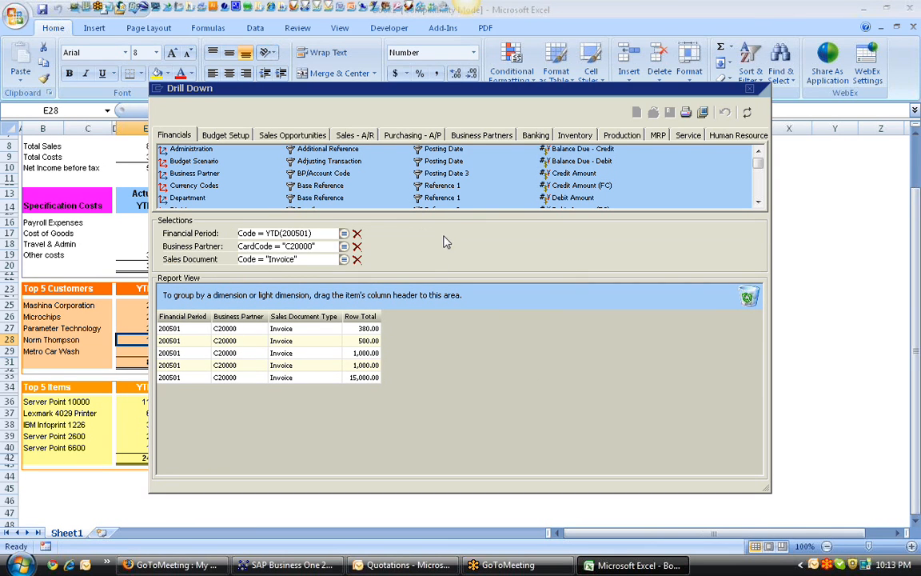
{"action": "left_click_drag", "start_coordinate": [468, 213], "coordinate": [472, 290]}
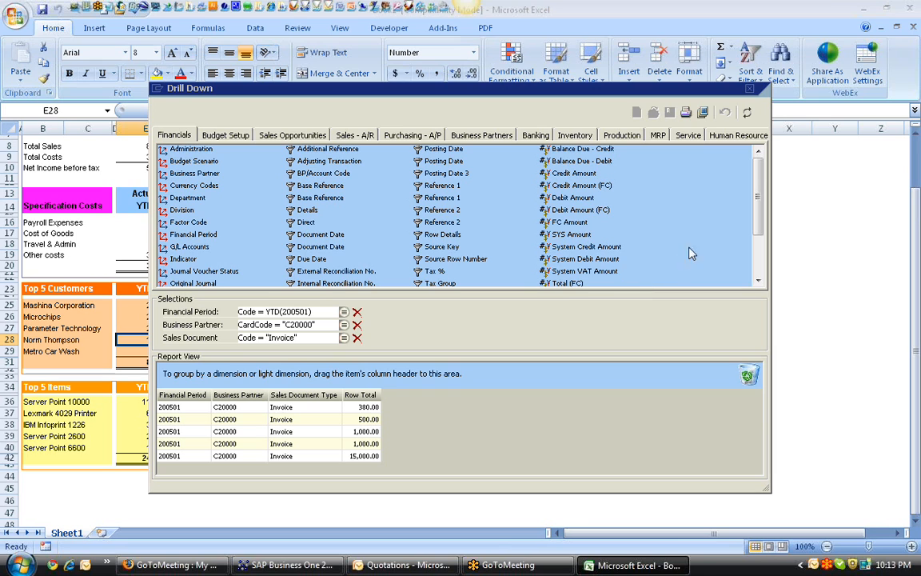
{"action": "scroll", "coordinate": [684, 192], "scroll_direction": "down", "scroll_amount": 2}
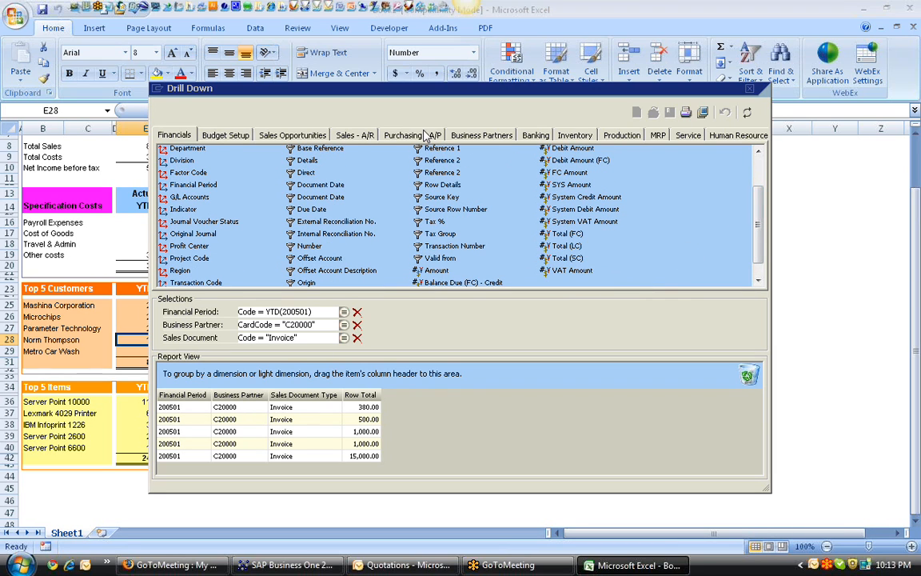
Step: Add the Gross Profit measure from the Sales - A/R fields to the drill-down report and refresh it
{"action": "left_click", "coordinate": [342, 135]}
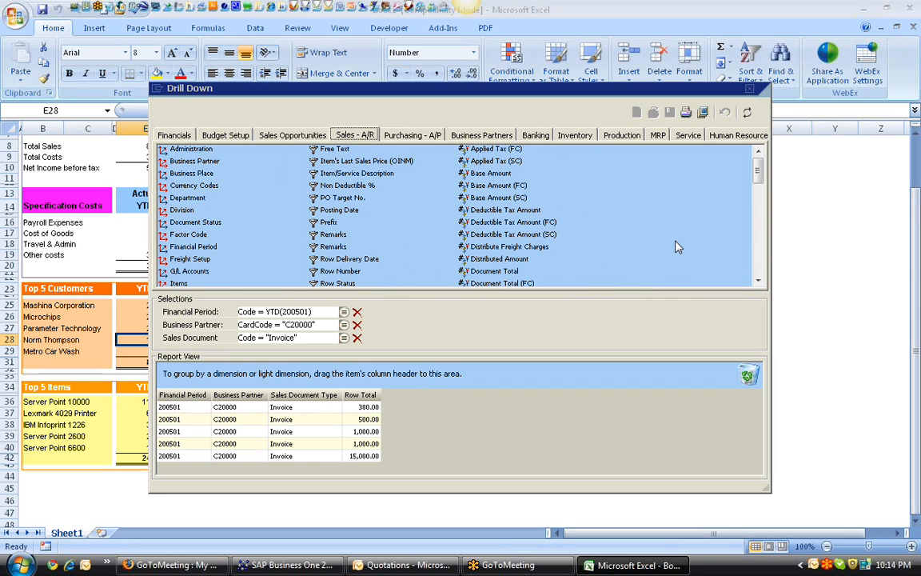
{"action": "scroll", "coordinate": [750, 221], "scroll_direction": "down", "scroll_amount": 3}
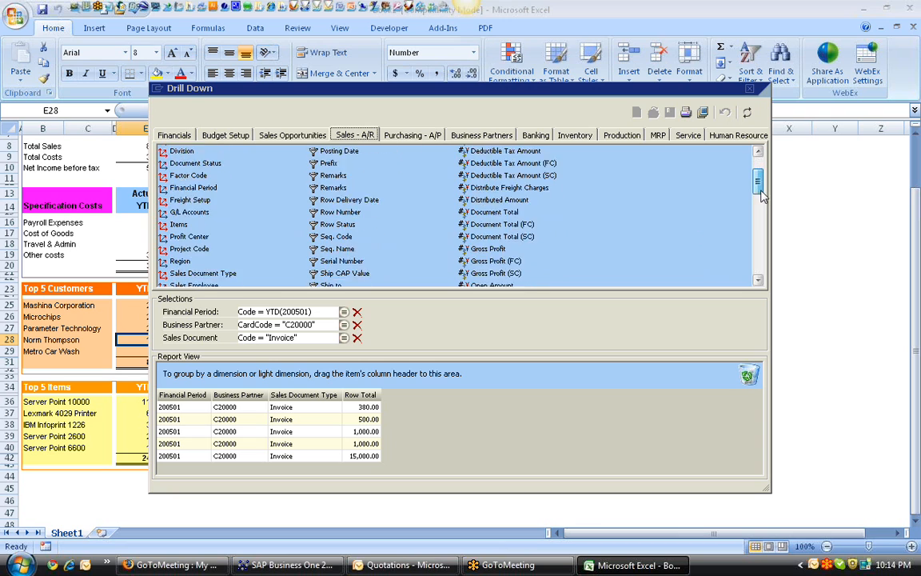
{"action": "left_click_drag", "start_coordinate": [487, 205], "coordinate": [424, 421]}
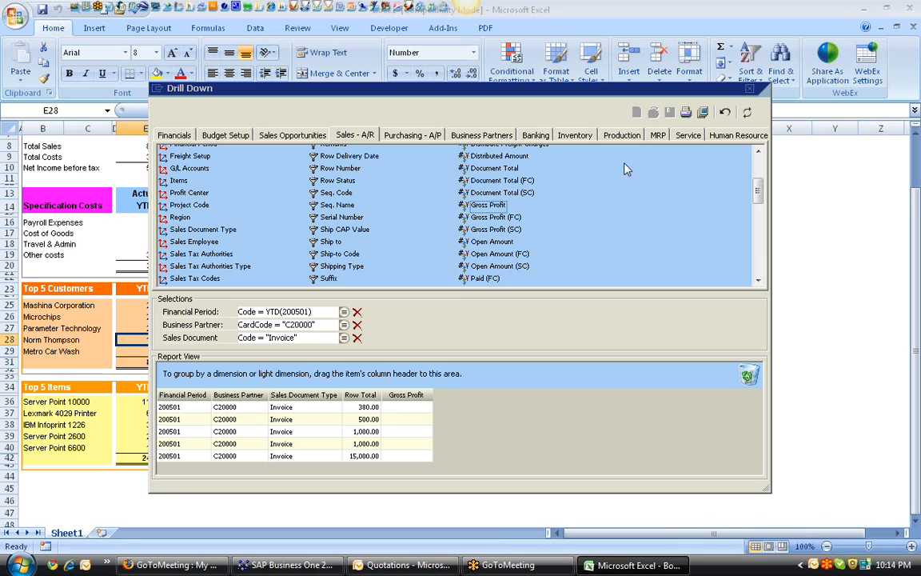
{"action": "left_click", "coordinate": [747, 112]}
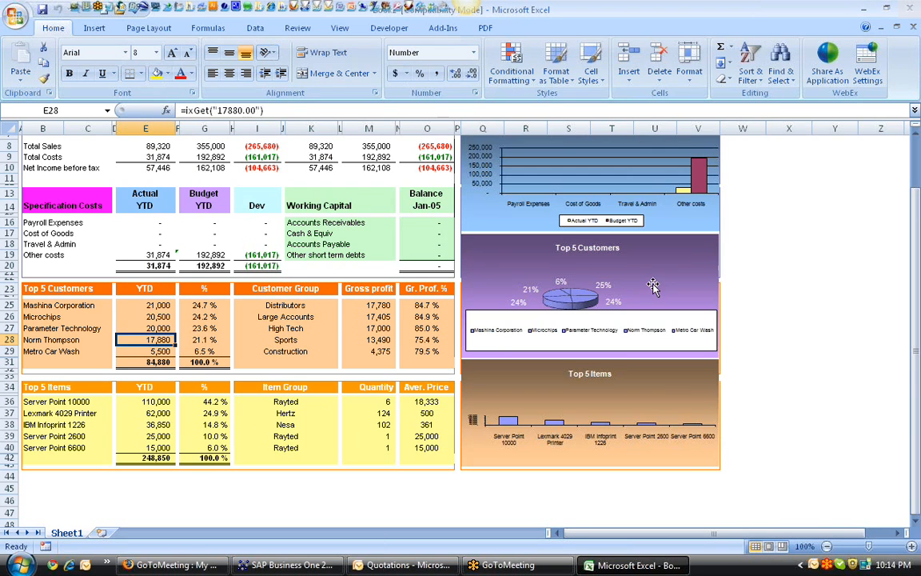
Step: Close the Drill Down window and the Book2 dashboard workbook without saving the changes
{"action": "left_click", "coordinate": [749, 88]}
{"action": "double_click", "coordinate": [759, 11]}
{"action": "left_click", "coordinate": [809, 68]}
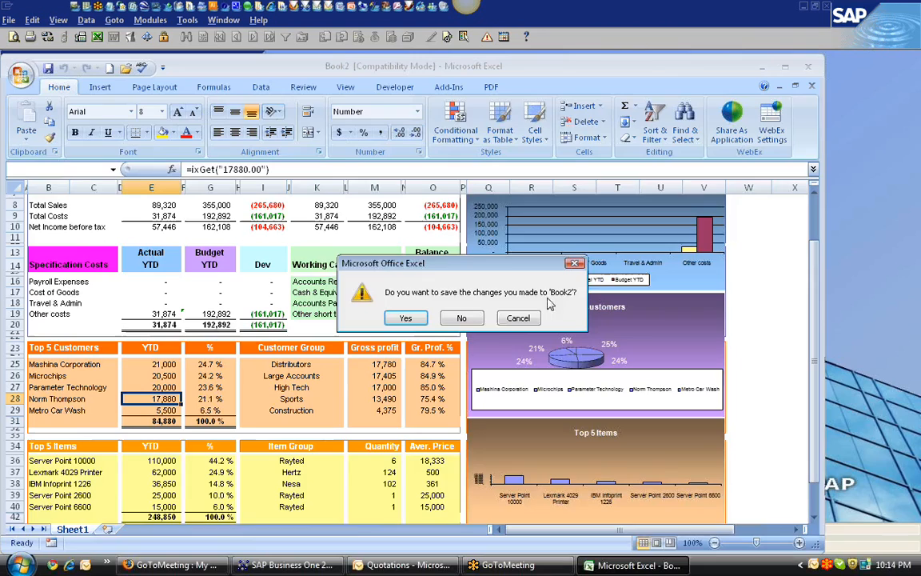
{"action": "left_click", "coordinate": [463, 319]}
Step: Collapse the Financial Reports folder and the Financials module in the Main Menu
{"action": "left_click", "coordinate": [113, 267]}
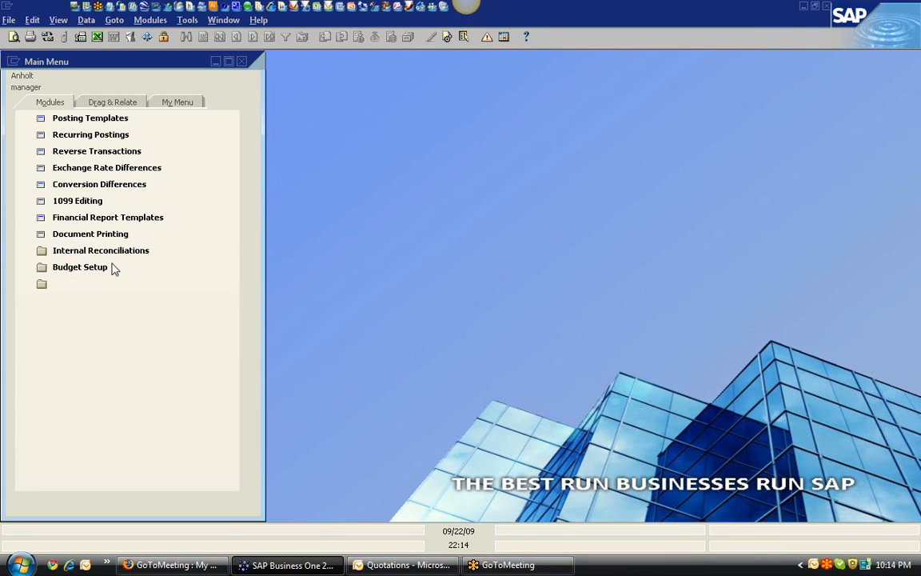
{"action": "scroll", "coordinate": [248, 262], "scroll_direction": "up", "scroll_amount": 5}
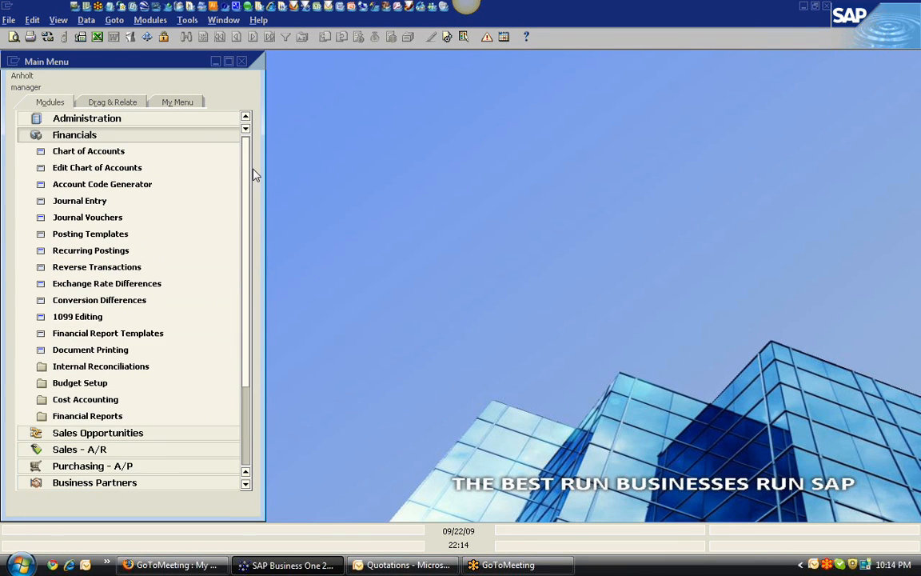
{"action": "left_click", "coordinate": [147, 136]}
Step: Open the Sales Opportunity form from the Sales Opportunities module and go to the last record
{"action": "left_click", "coordinate": [116, 153]}
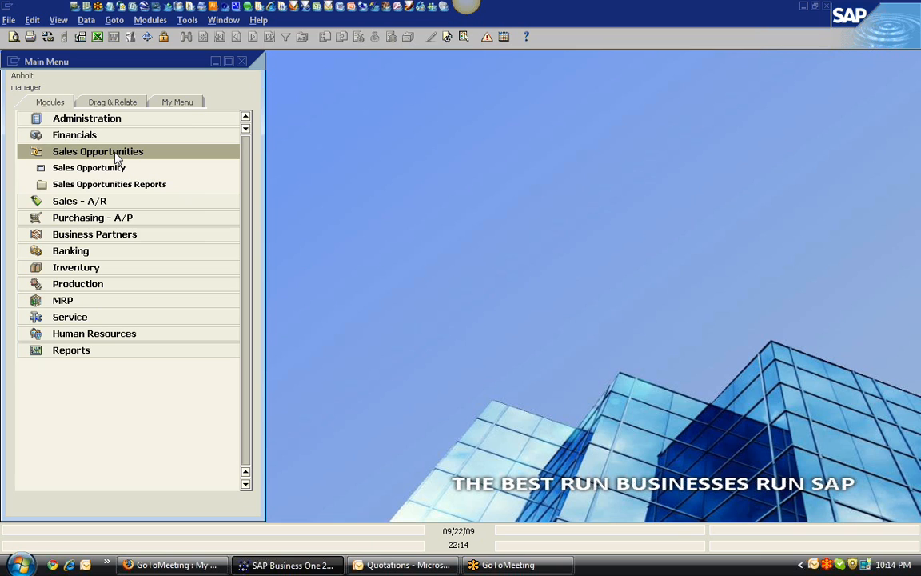
{"action": "left_click", "coordinate": [110, 169]}
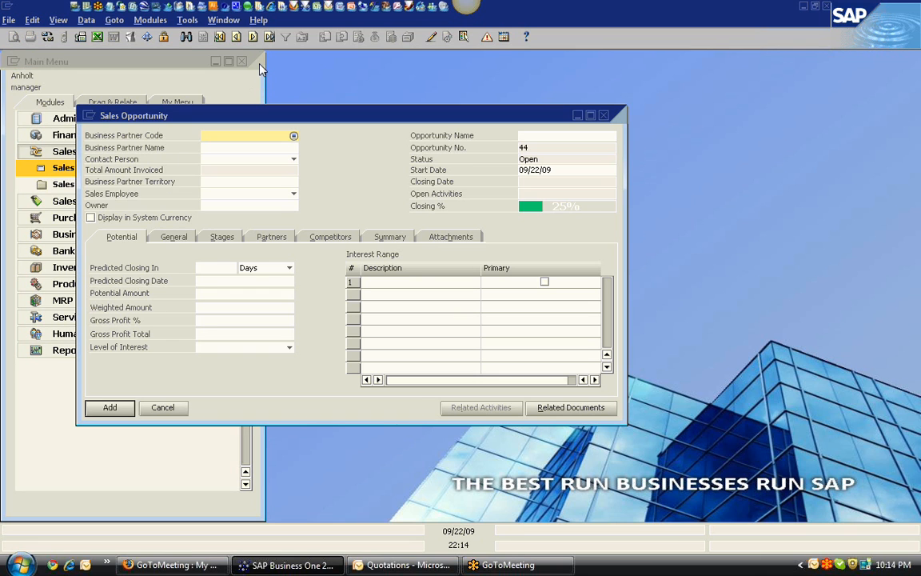
{"action": "left_click", "coordinate": [270, 38]}
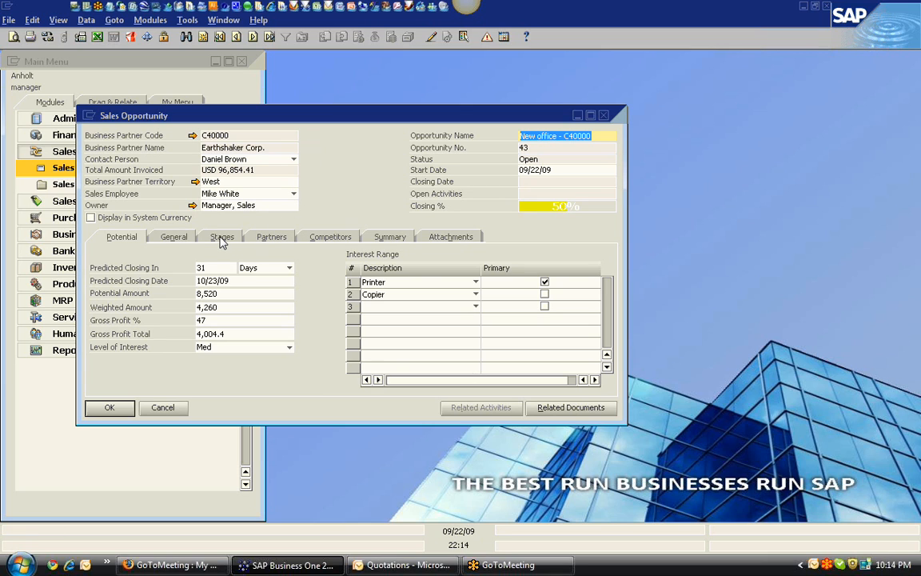
Step: Review the stages, competitors and attachments of the New office - C40000 opportunity
{"action": "left_click", "coordinate": [223, 238]}
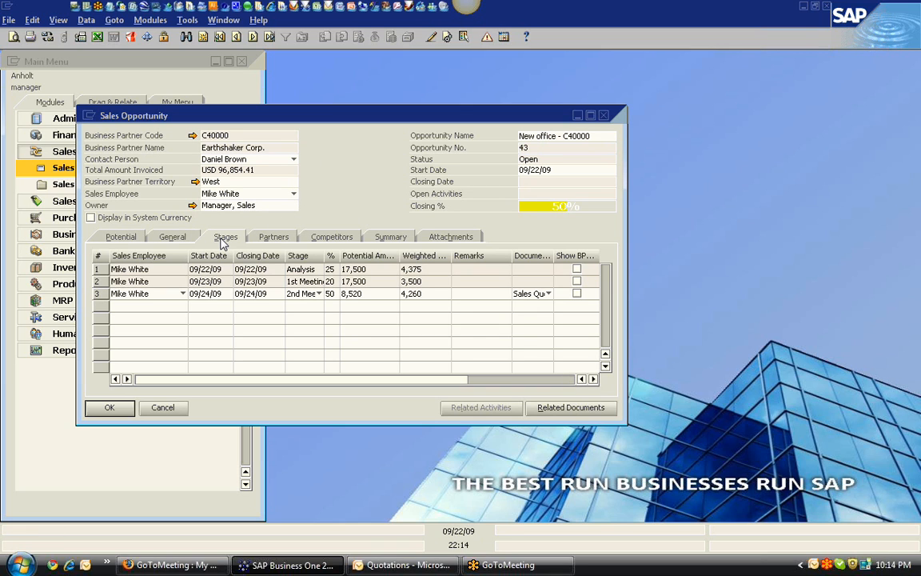
{"action": "left_click", "coordinate": [342, 239]}
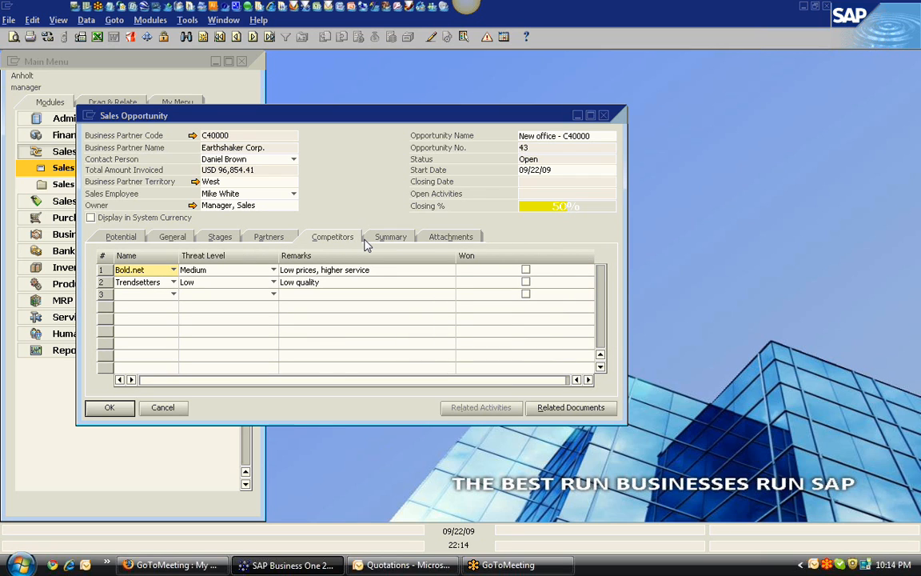
{"action": "left_click", "coordinate": [445, 241]}
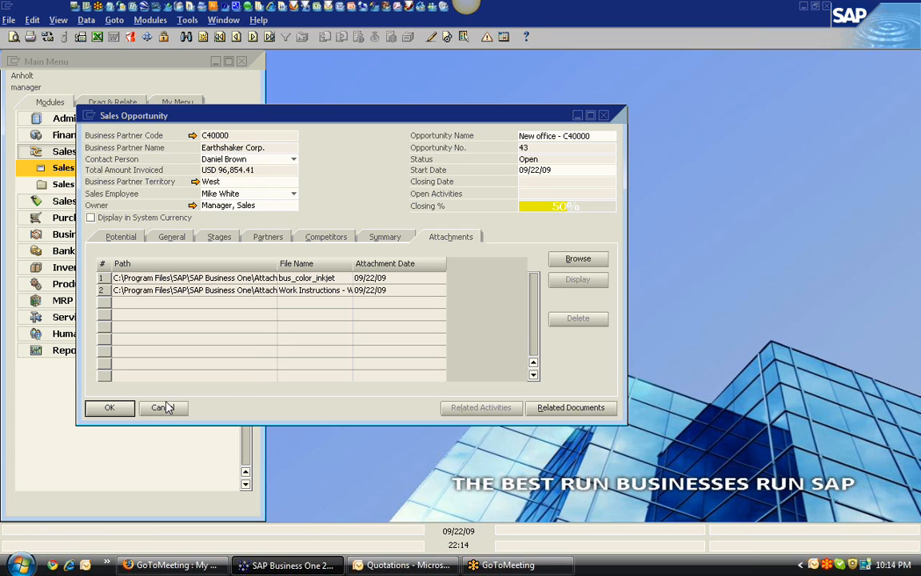
Step: Open the sales quotation linked to the opportunity's third stage and follow its target documents to the sales order and delivery
{"action": "left_click", "coordinate": [211, 239]}
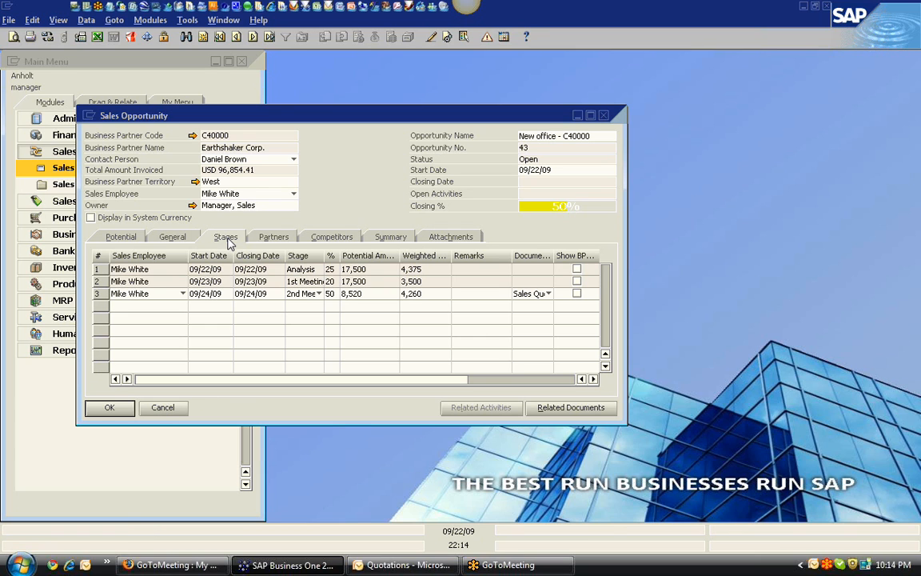
{"action": "left_click_drag", "start_coordinate": [383, 379], "coordinate": [462, 382]}
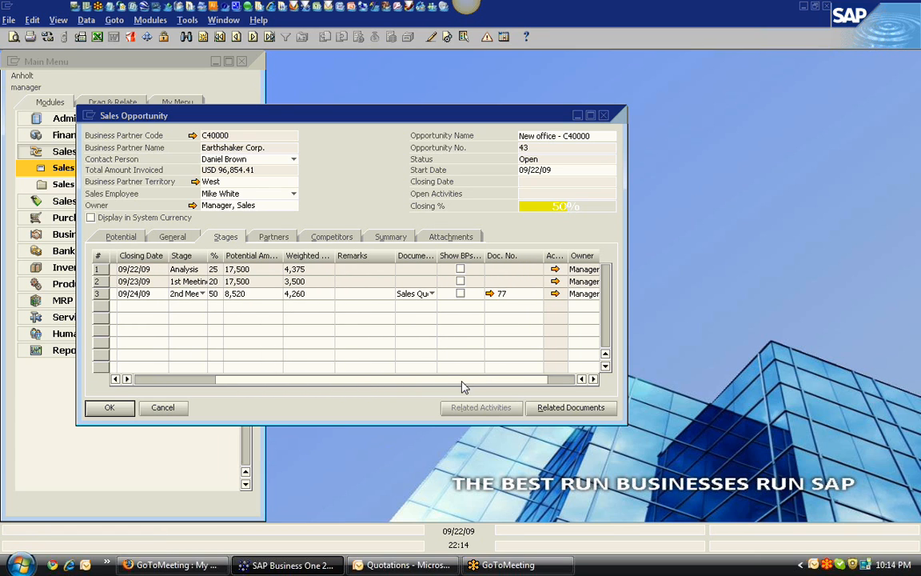
{"action": "left_click", "coordinate": [489, 294]}
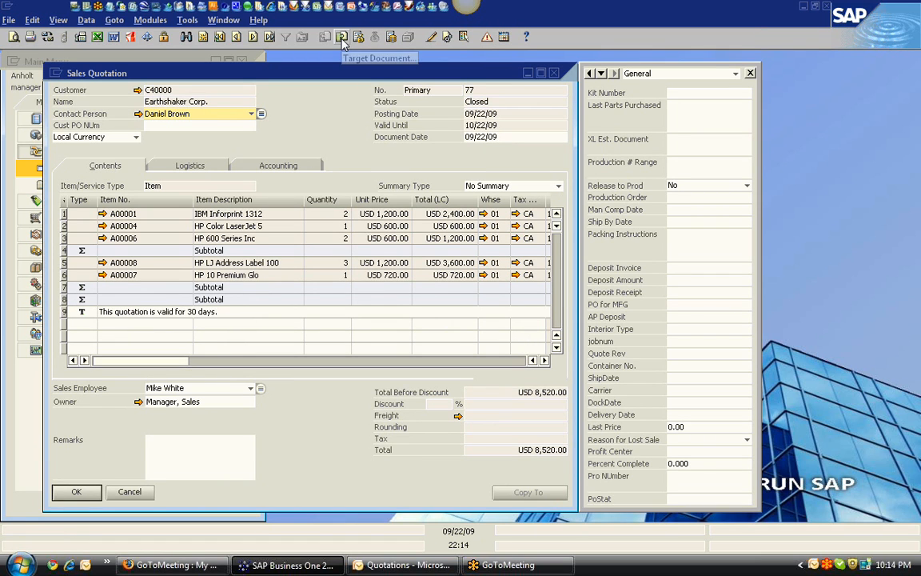
{"action": "left_click", "coordinate": [342, 40]}
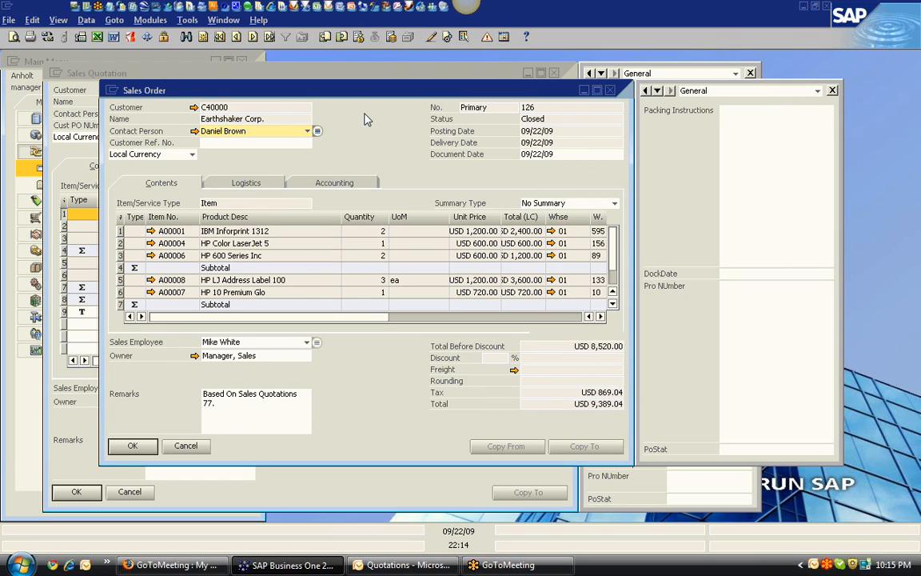
{"action": "left_click", "coordinate": [343, 40]}
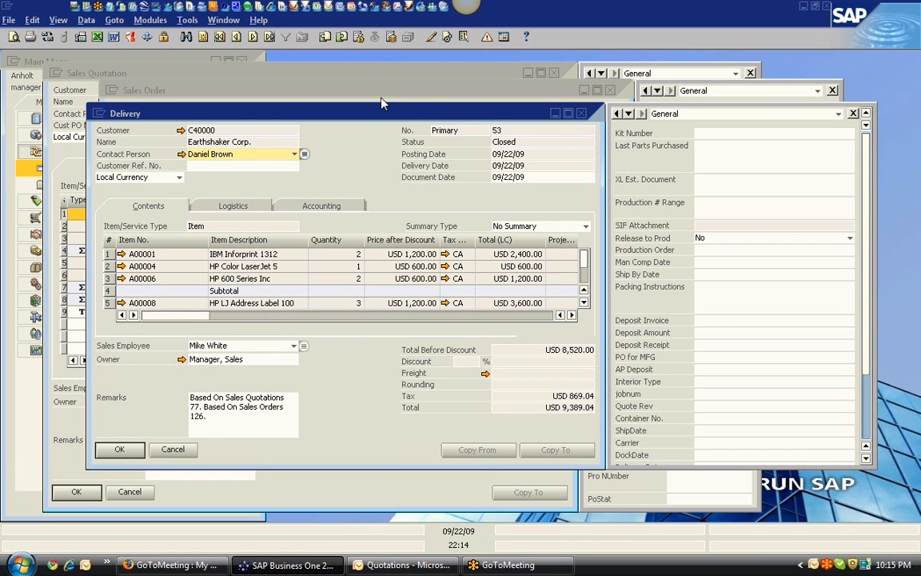
Step: Close the Delivery, Sales Order, Sales Quotation and Sales Opportunity windows
{"action": "left_click", "coordinate": [581, 112]}
{"action": "left_click", "coordinate": [609, 90]}
{"action": "left_click", "coordinate": [553, 73]}
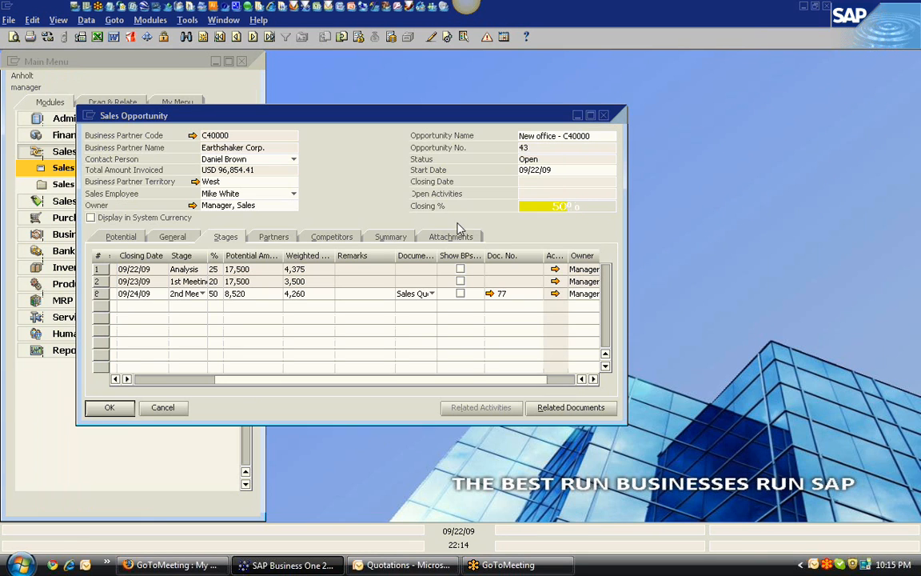
{"action": "left_click", "coordinate": [603, 116]}
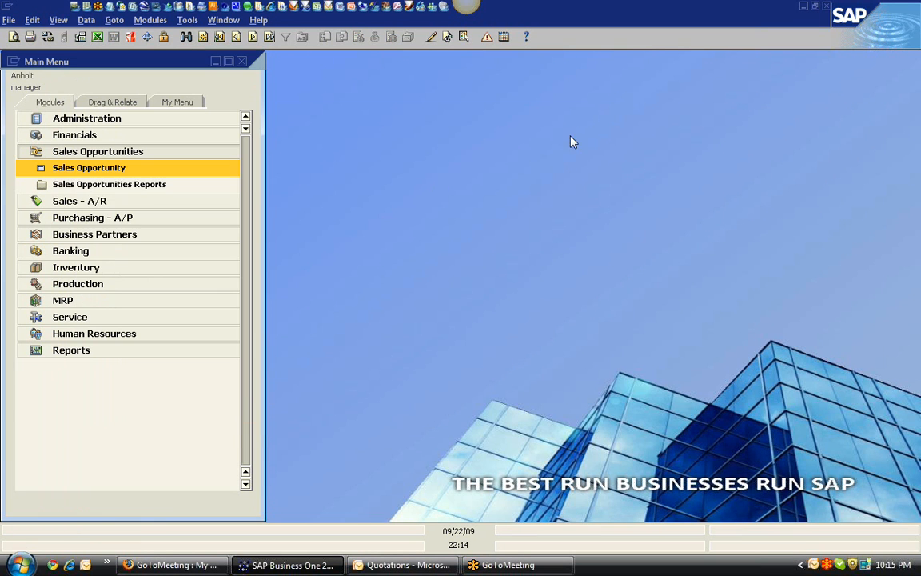
Step: Open the Opportunities Pipeline report from the Sales Opportunities Reports and launch its Dynamic Opportunity Analysis
{"action": "left_click", "coordinate": [148, 184]}
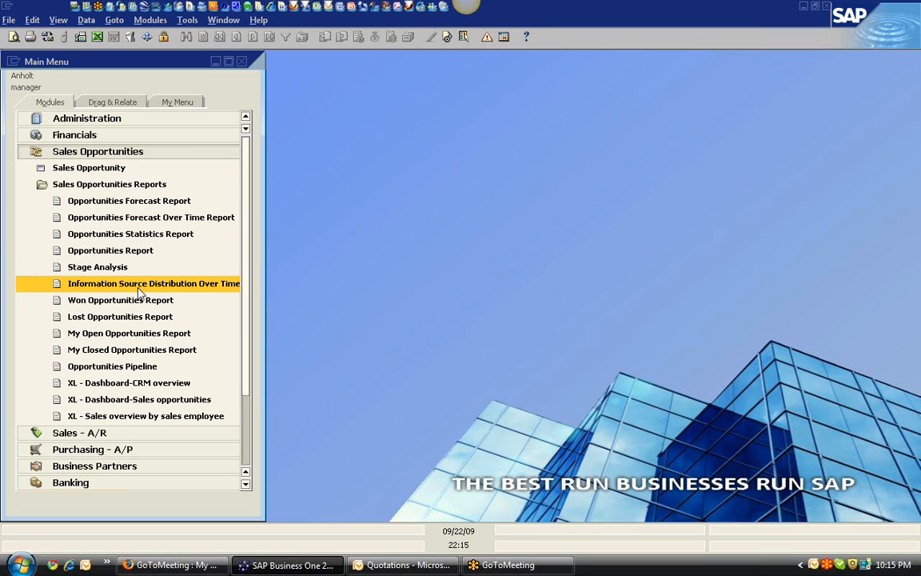
{"action": "left_click", "coordinate": [137, 366]}
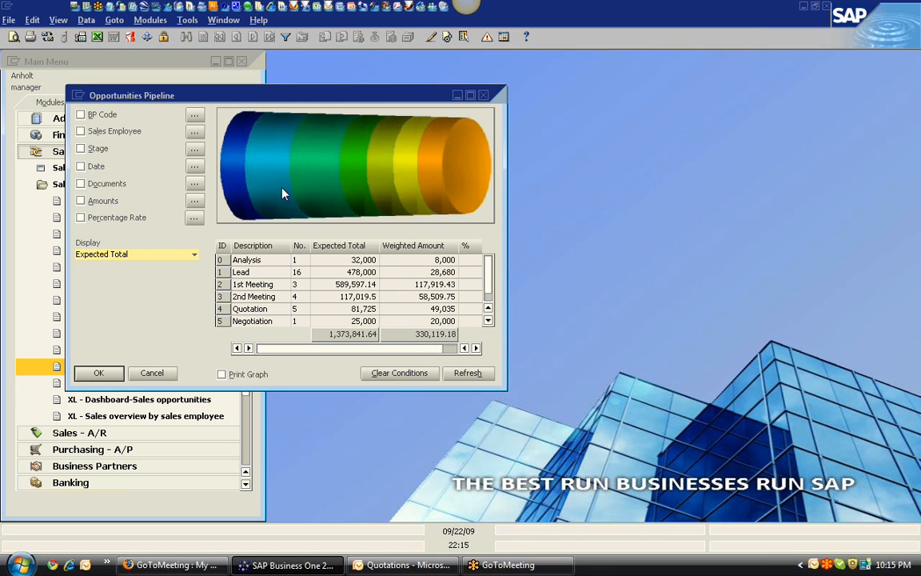
{"action": "double_click", "coordinate": [314, 196]}
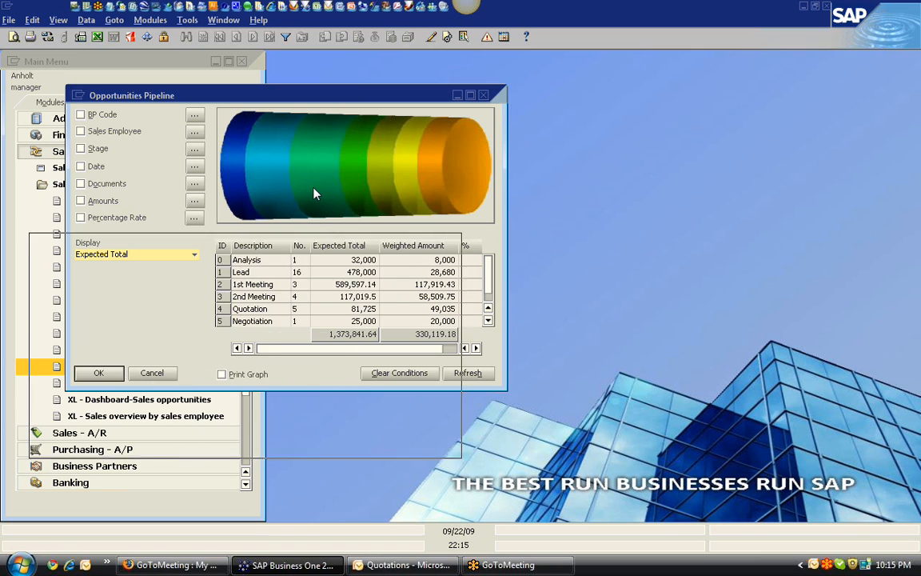
{"action": "left_click", "coordinate": [446, 249]}
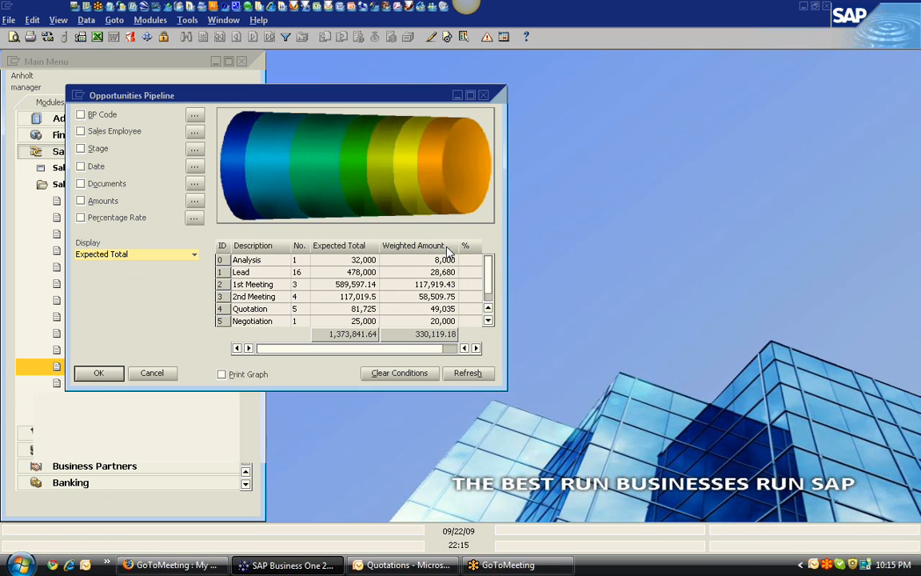
{"action": "right_click", "coordinate": [155, 304]}
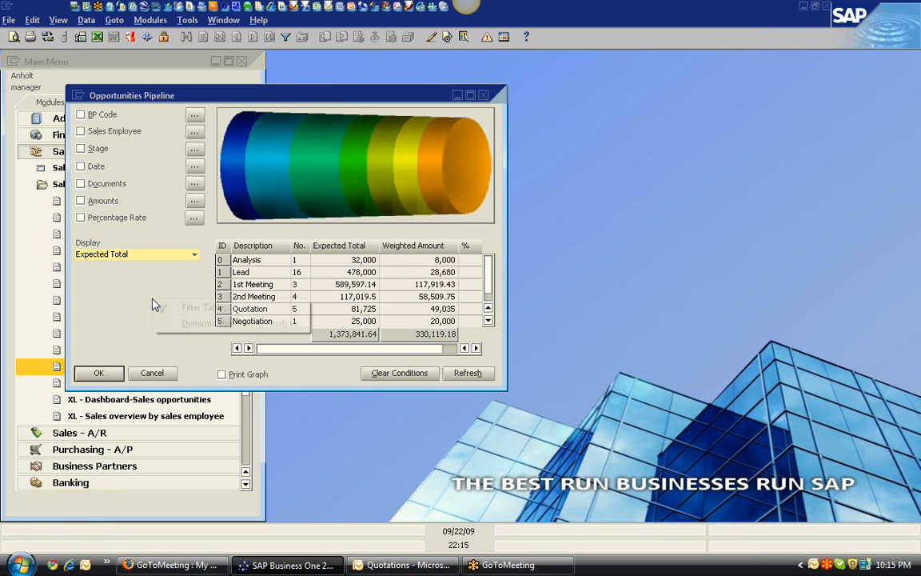
{"action": "left_click", "coordinate": [216, 324]}
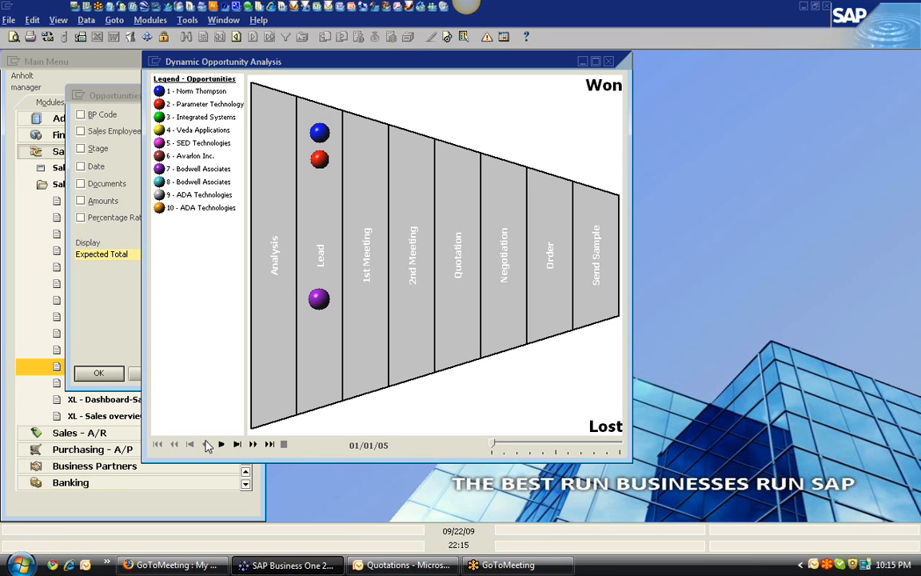
Step: Play the opportunity animation, inspect the Integrated Systems opportunity from its green ball in the funnel, and close that record
{"action": "left_click", "coordinate": [220, 443]}
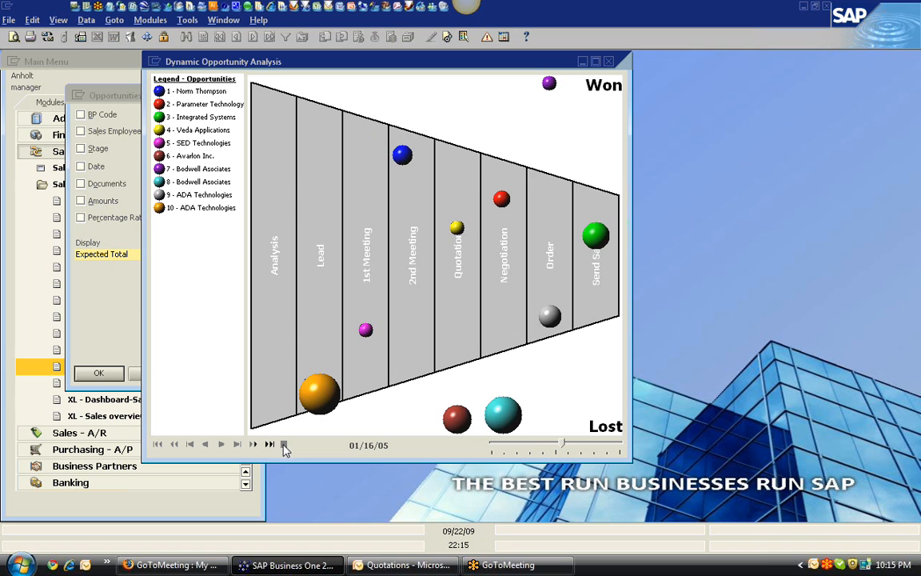
{"action": "double_click", "coordinate": [596, 240]}
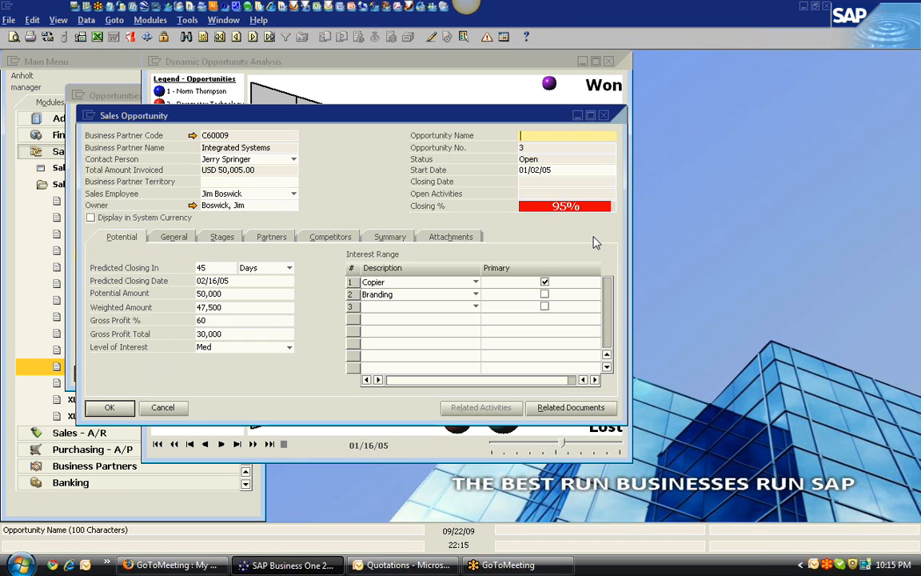
{"action": "left_click", "coordinate": [604, 116]}
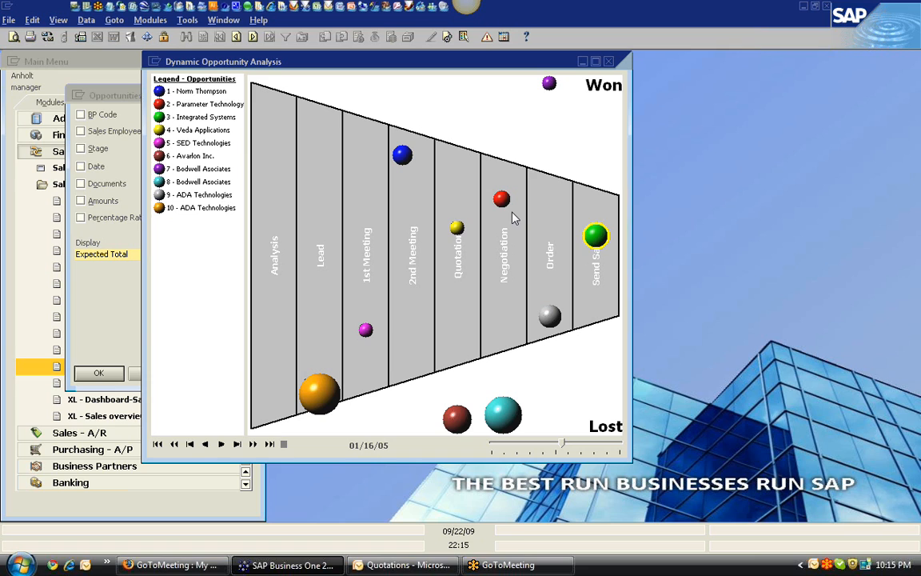
Step: Close the Dynamic Opportunity Analysis and Opportunities Pipeline windows, and collapse the Sales Opportunities module
{"action": "left_click", "coordinate": [608, 62]}
{"action": "left_click", "coordinate": [152, 373]}
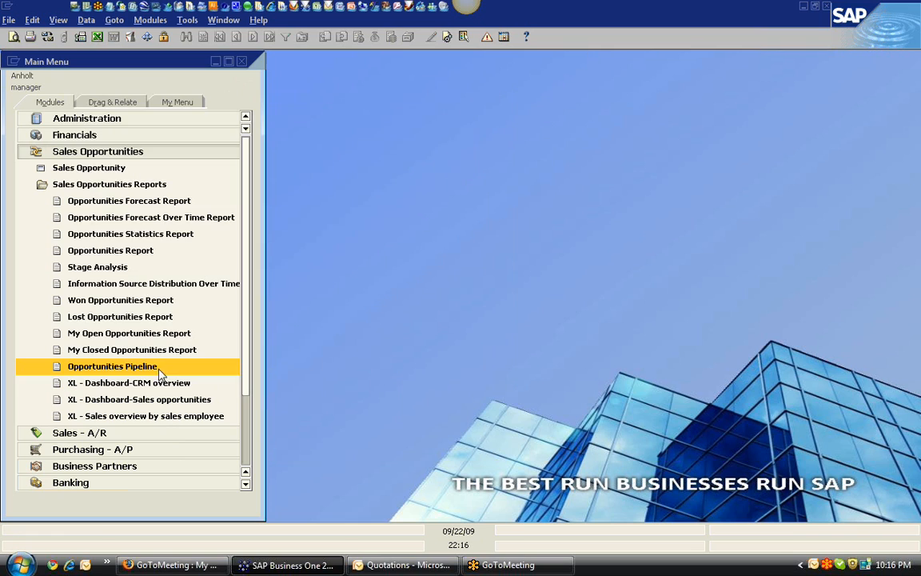
{"action": "left_click", "coordinate": [123, 157]}
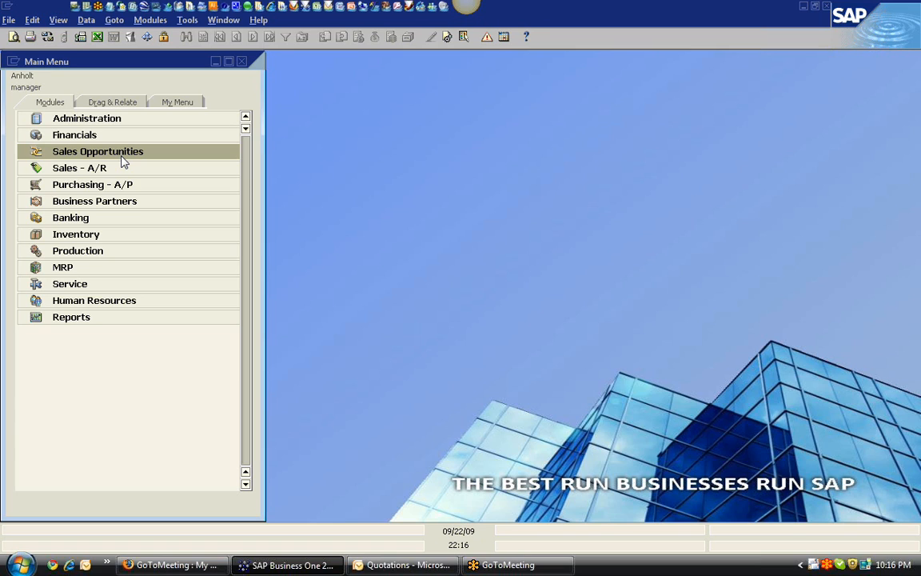
Step: Look through the Sales - A/R documents, and open the Open Items List from the Purchasing Reports
{"action": "left_click", "coordinate": [113, 170]}
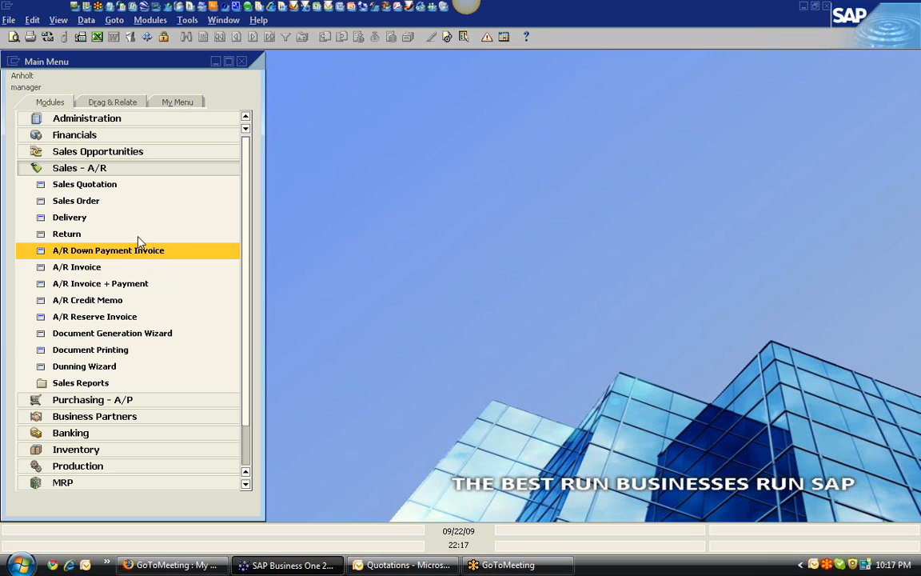
{"action": "left_click", "coordinate": [107, 170]}
{"action": "left_click", "coordinate": [111, 185]}
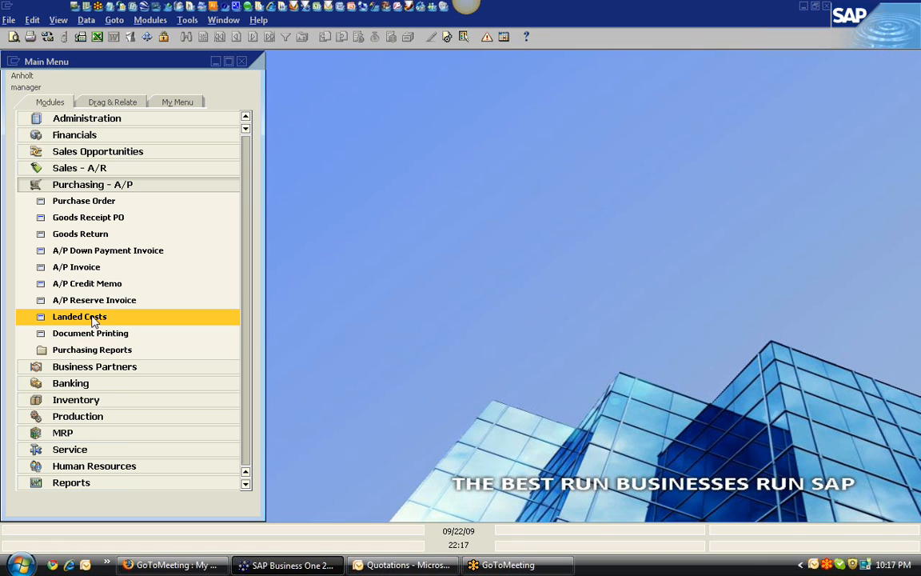
{"action": "left_click", "coordinate": [92, 350]}
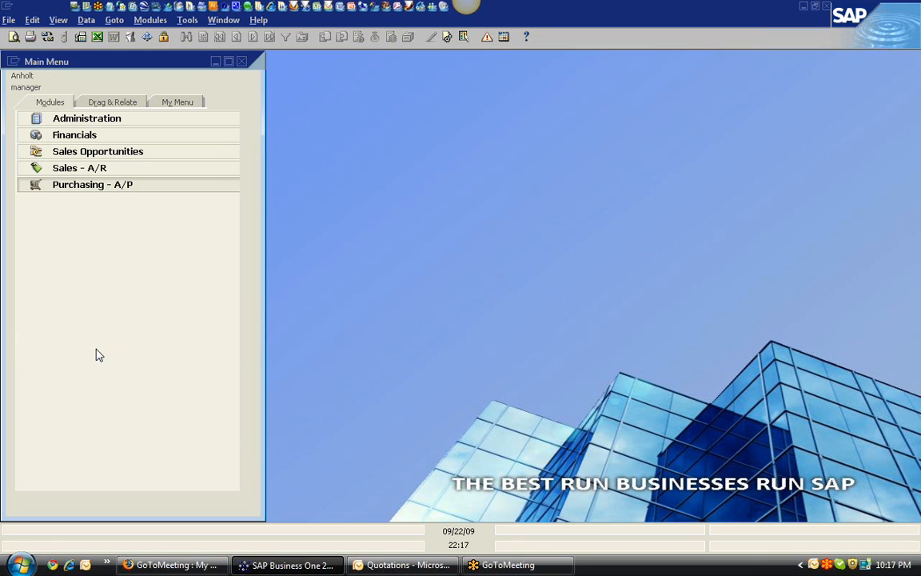
{"action": "left_click", "coordinate": [96, 366]}
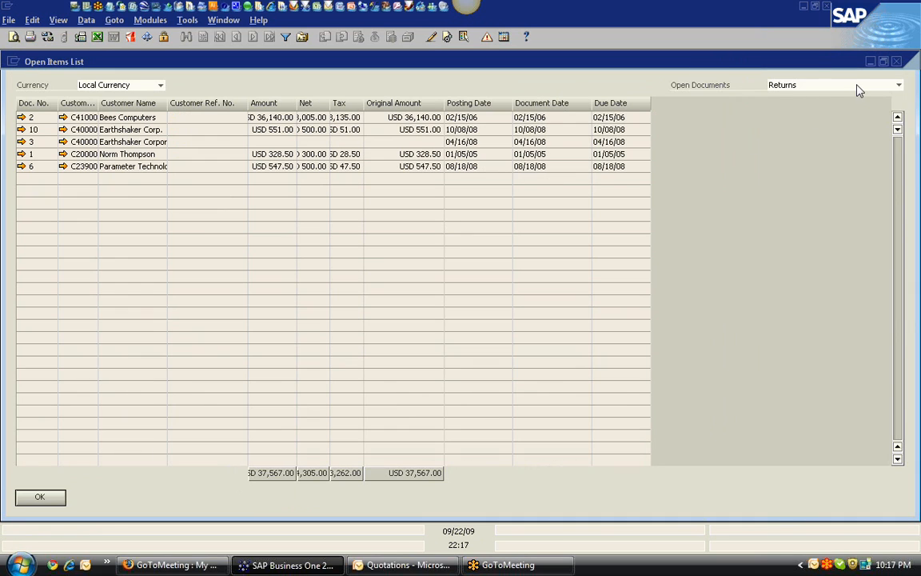
Step: List the open Purchase Orders, Goods Receipt POs and Returns in turn in the Open Items List
{"action": "left_click", "coordinate": [894, 85]}
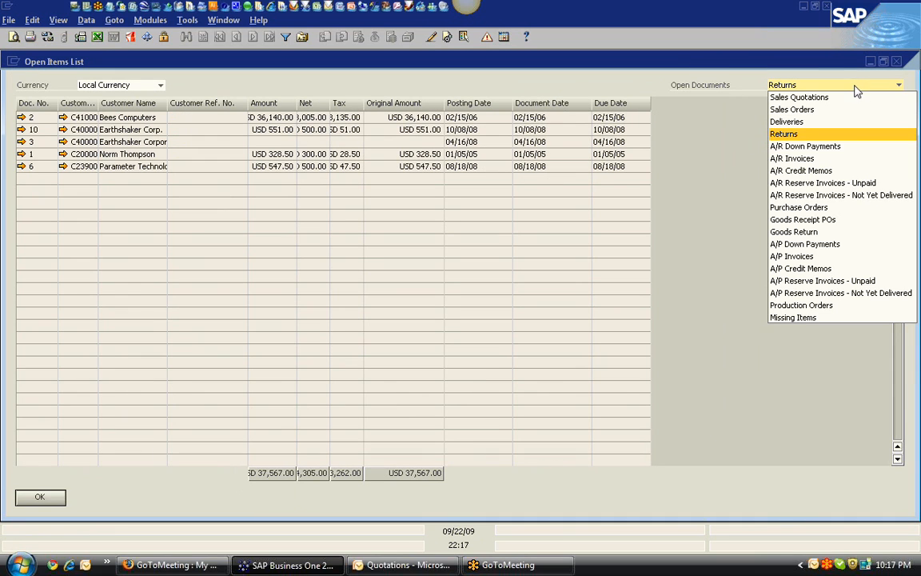
{"action": "left_click", "coordinate": [812, 207]}
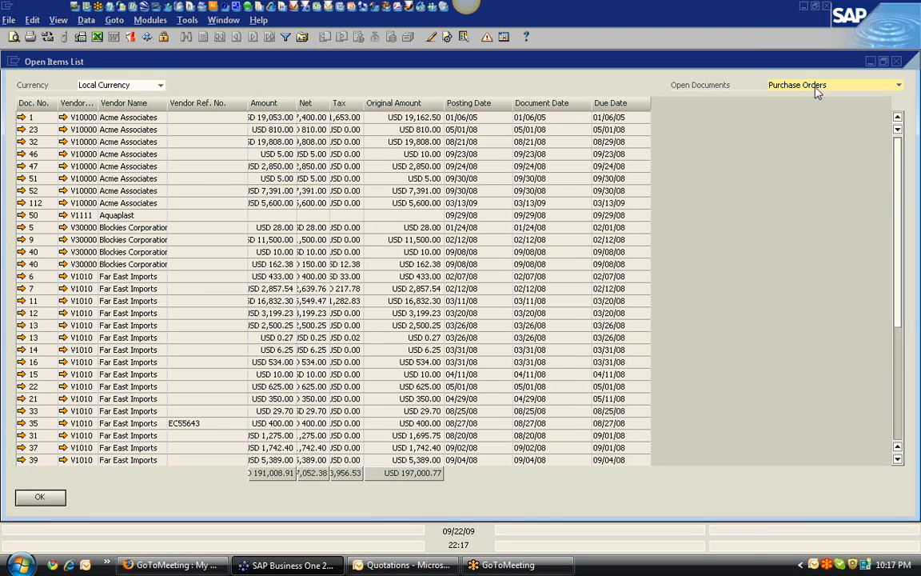
{"action": "left_click", "coordinate": [816, 88]}
{"action": "left_click", "coordinate": [805, 218]}
{"action": "left_click", "coordinate": [815, 84]}
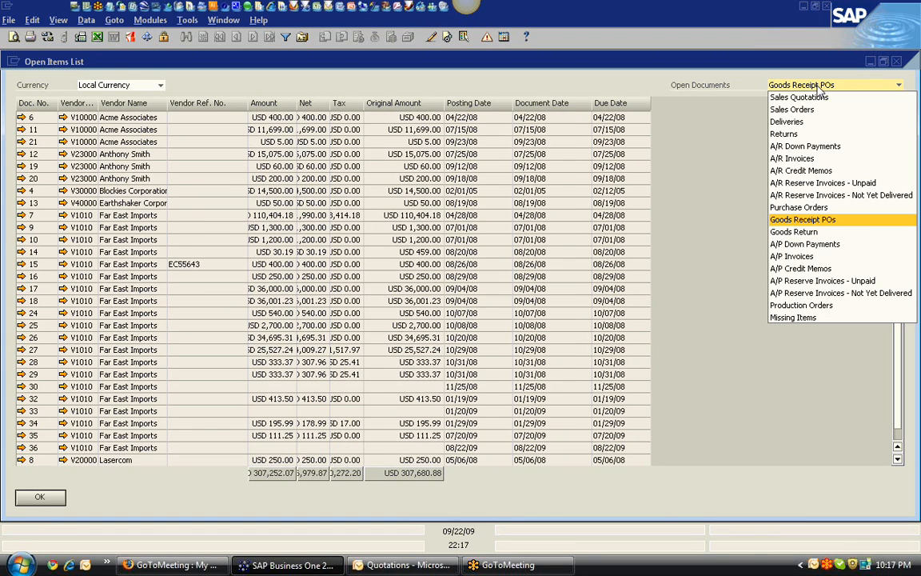
{"action": "left_click", "coordinate": [789, 134]}
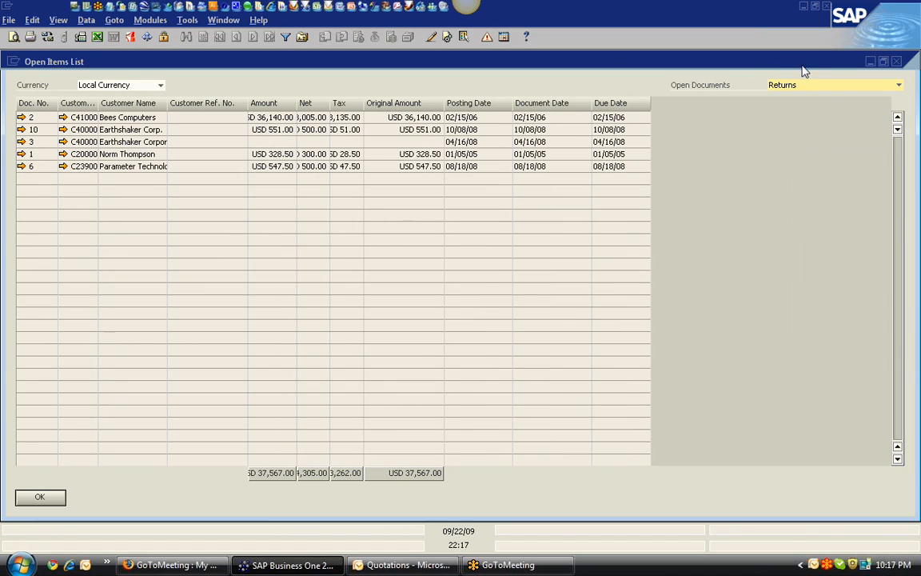
Step: Close the Open Items List and collapse the Purchasing Reports and the Purchasing - A/P module
{"action": "double_click", "coordinate": [758, 67]}
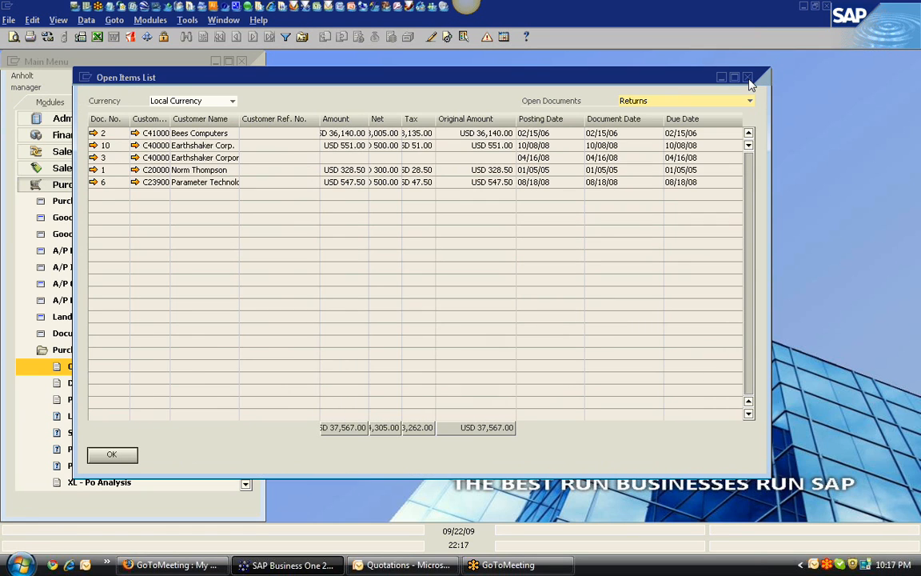
{"action": "left_click", "coordinate": [755, 76]}
{"action": "left_click", "coordinate": [128, 349]}
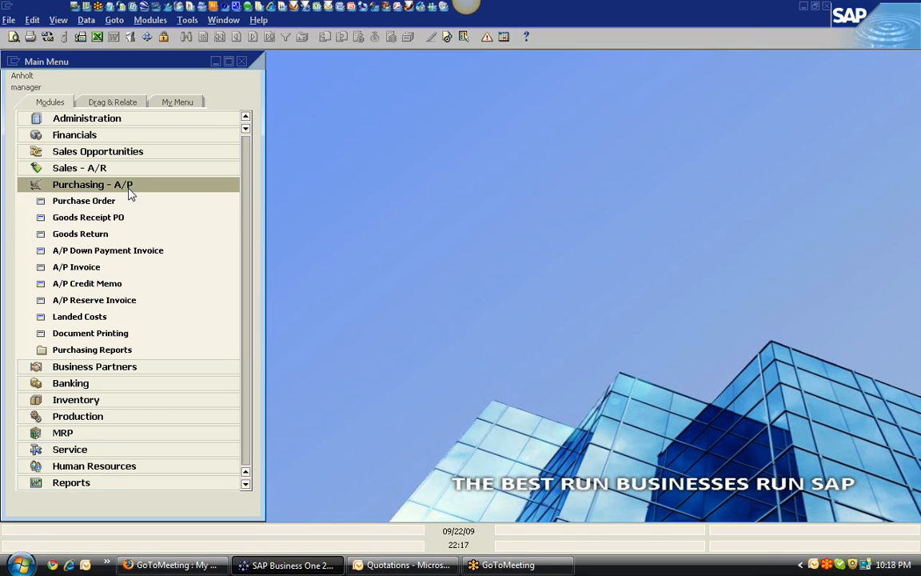
{"action": "left_click", "coordinate": [130, 187]}
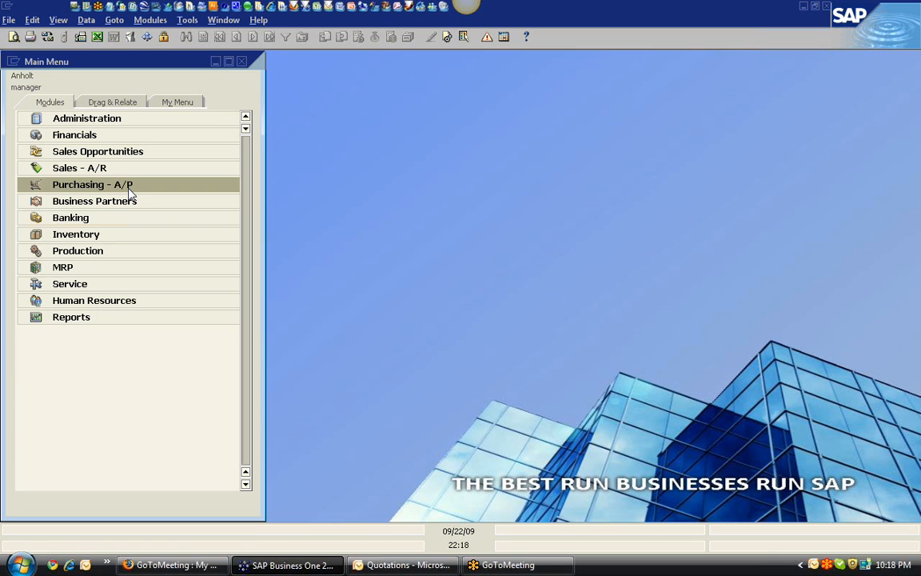
Step: Open Business Partner Master Data from the Business Partners module and view the available partner types without choosing one
{"action": "left_click", "coordinate": [131, 200]}
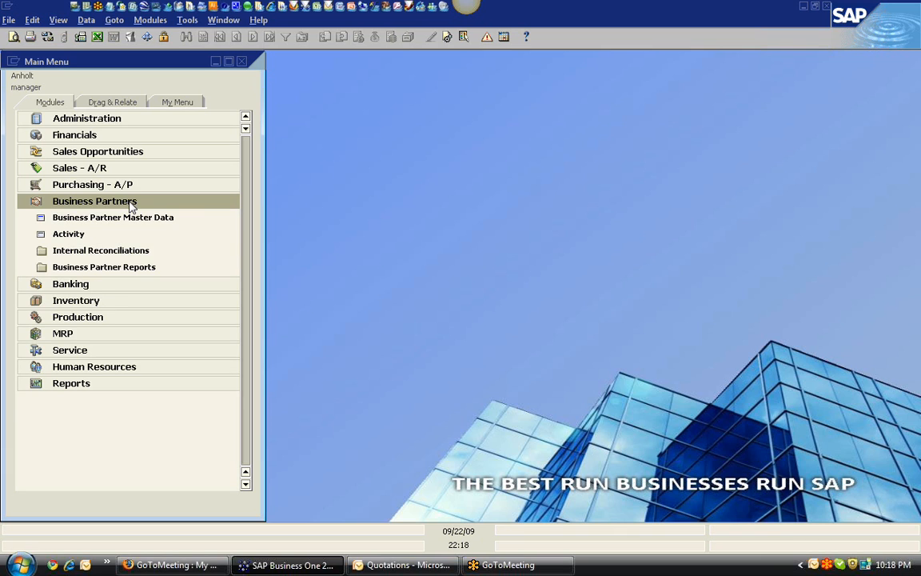
{"action": "left_click", "coordinate": [126, 224]}
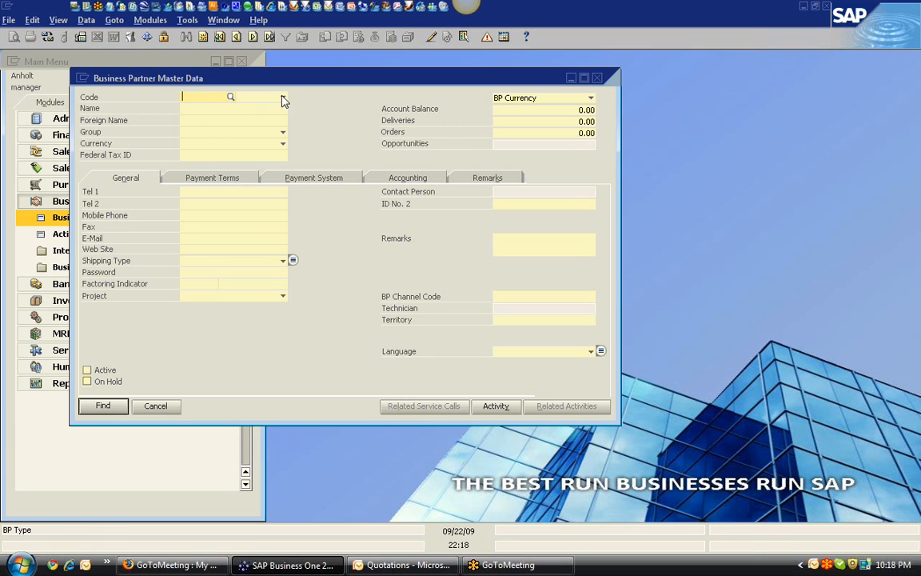
{"action": "left_click", "coordinate": [281, 97]}
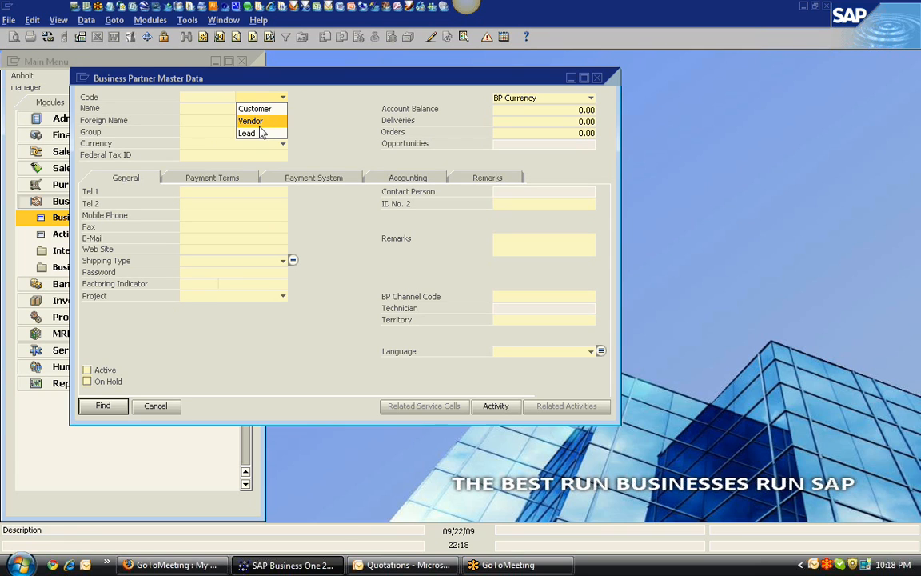
{"action": "left_click", "coordinate": [323, 127]}
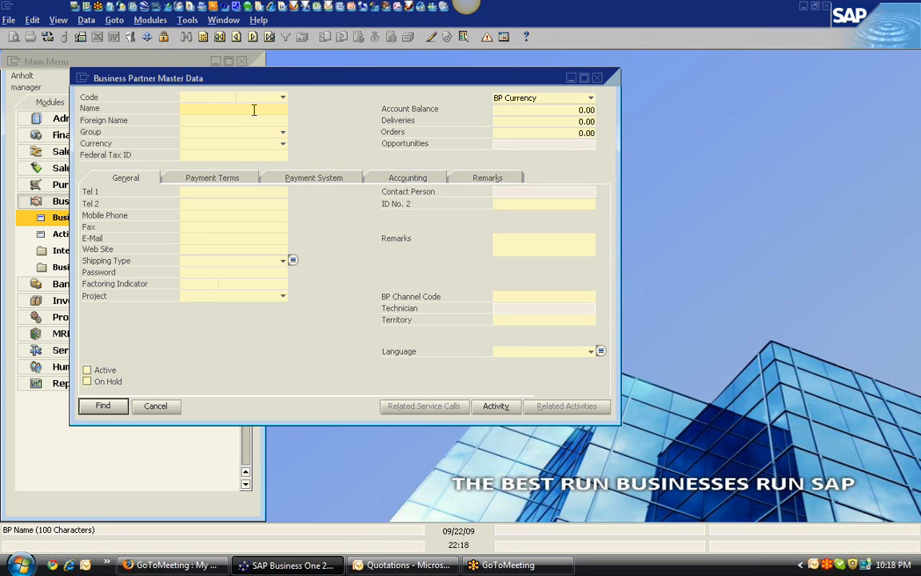
Step: Search the business partners by name with earth* and open the customer record of Earthshaker Corp
{"action": "type", "text": "earth*"}
{"action": "key", "text": "Tab"}
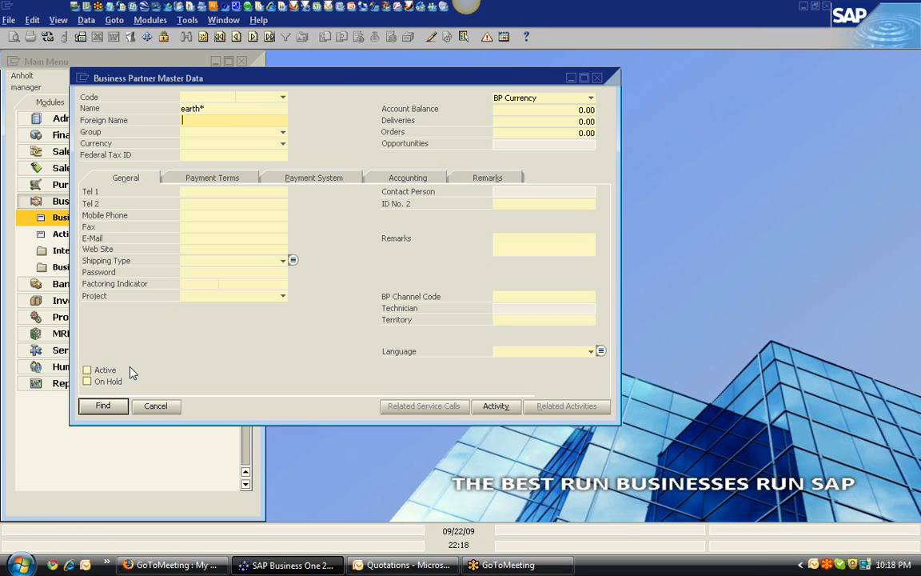
{"action": "left_click", "coordinate": [105, 406]}
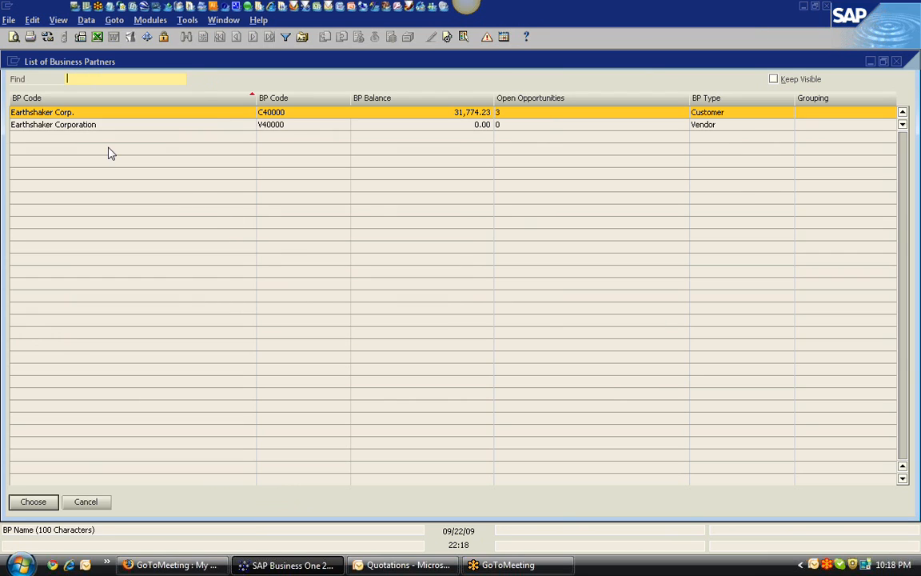
{"action": "double_click", "coordinate": [71, 112]}
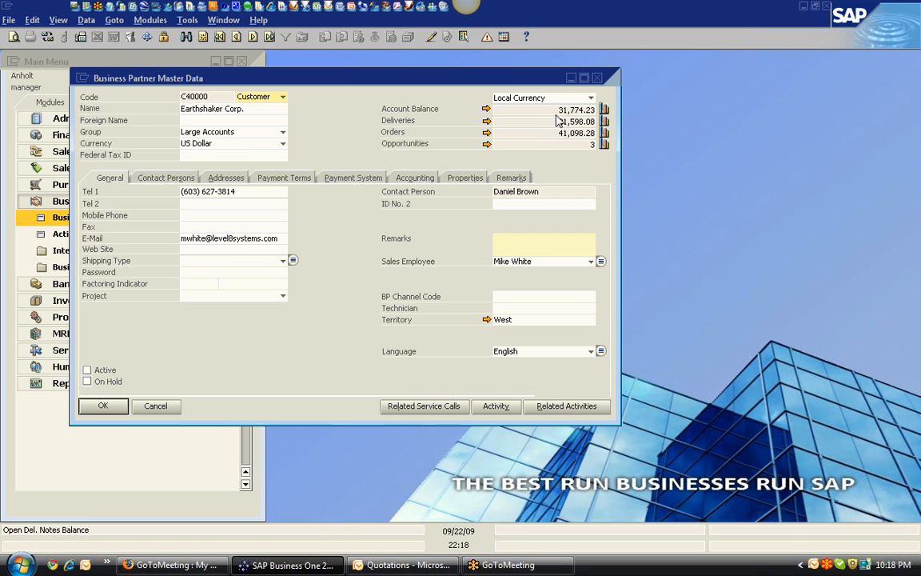
Step: Inspect Earthshaker Corp.'s account balance transactions and its detailed Sales Analysis Report, closing each window after viewing
{"action": "left_click", "coordinate": [487, 109]}
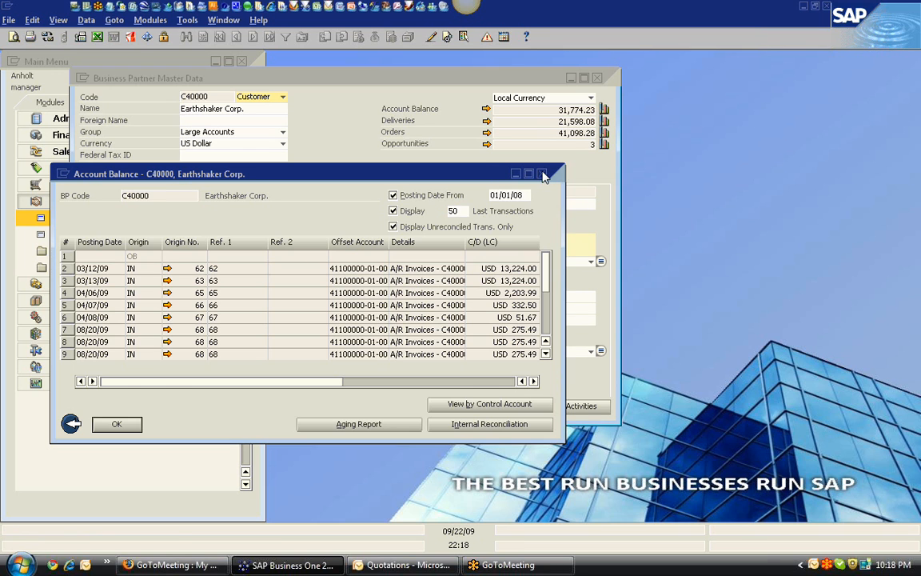
{"action": "left_click", "coordinate": [541, 173]}
{"action": "left_click", "coordinate": [605, 116]}
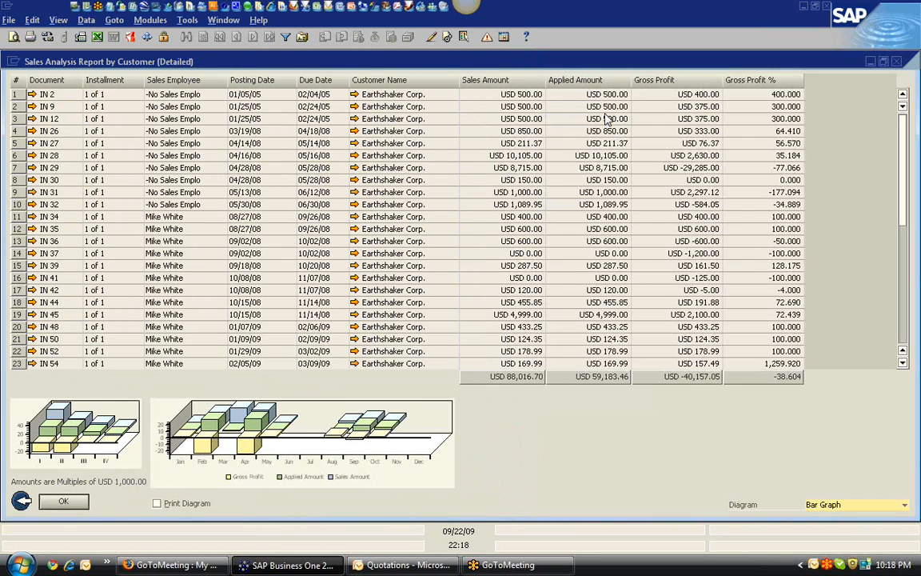
{"action": "double_click", "coordinate": [582, 63]}
{"action": "left_click", "coordinate": [539, 62]}
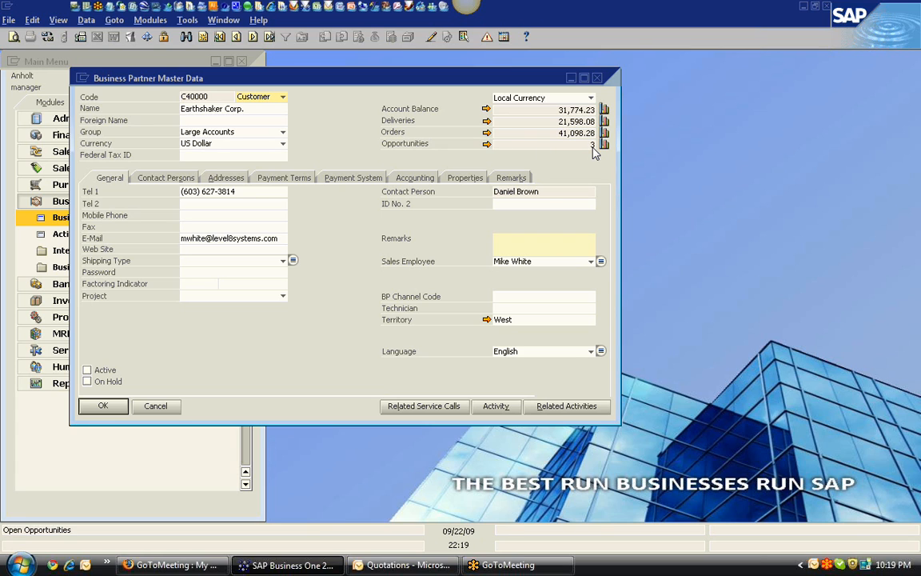
Step: View the Inventory Posting List by BP for Earthshaker Corp. and close it
{"action": "right_click", "coordinate": [333, 234]}
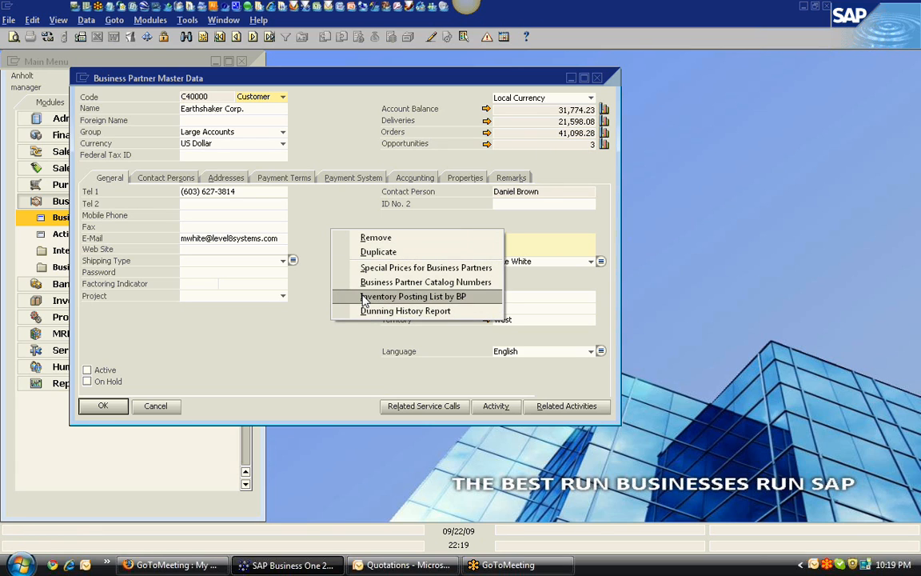
{"action": "left_click", "coordinate": [421, 297]}
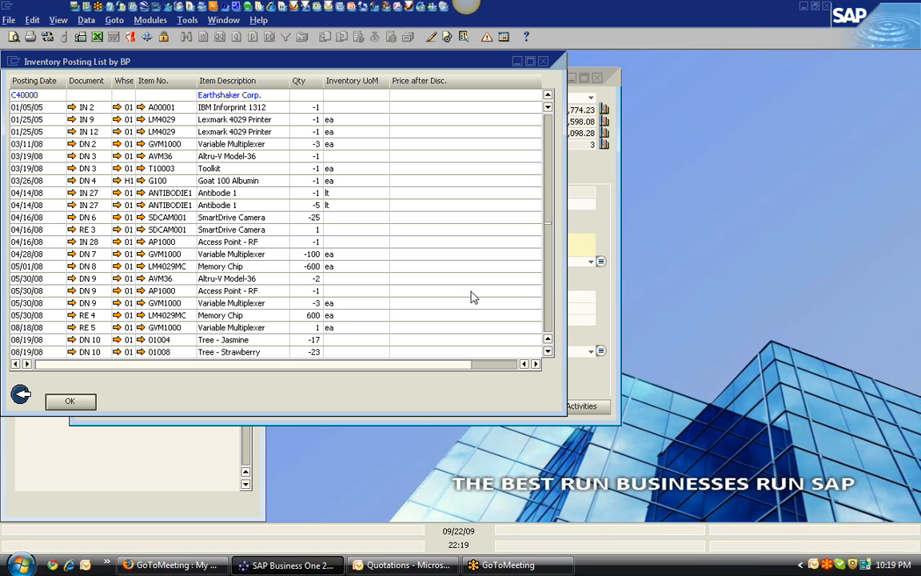
{"action": "left_click", "coordinate": [543, 63]}
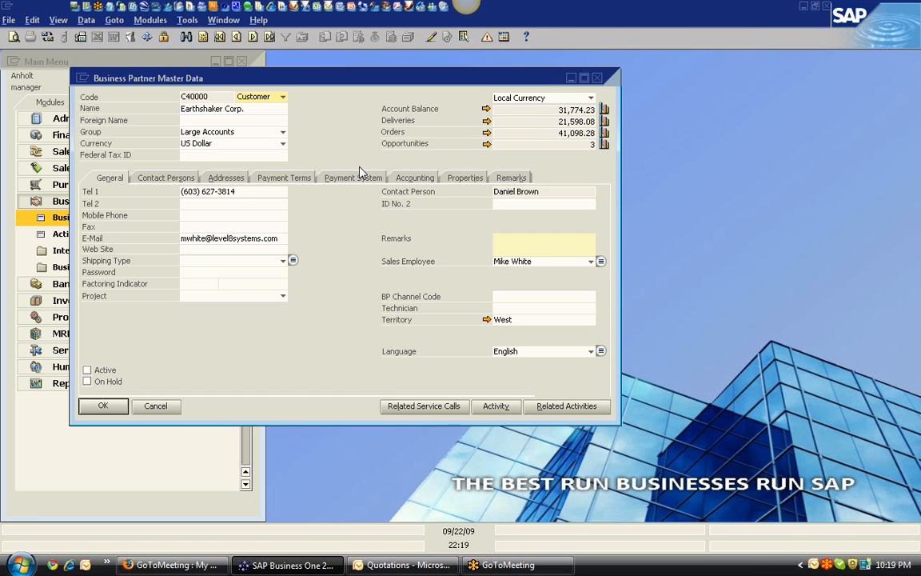
Step: Move the Business Partner Master Data window beside the Main Menu and launch the external Activities Explained presentation
{"action": "left_click_drag", "start_coordinate": [345, 85], "coordinate": [544, 77]}
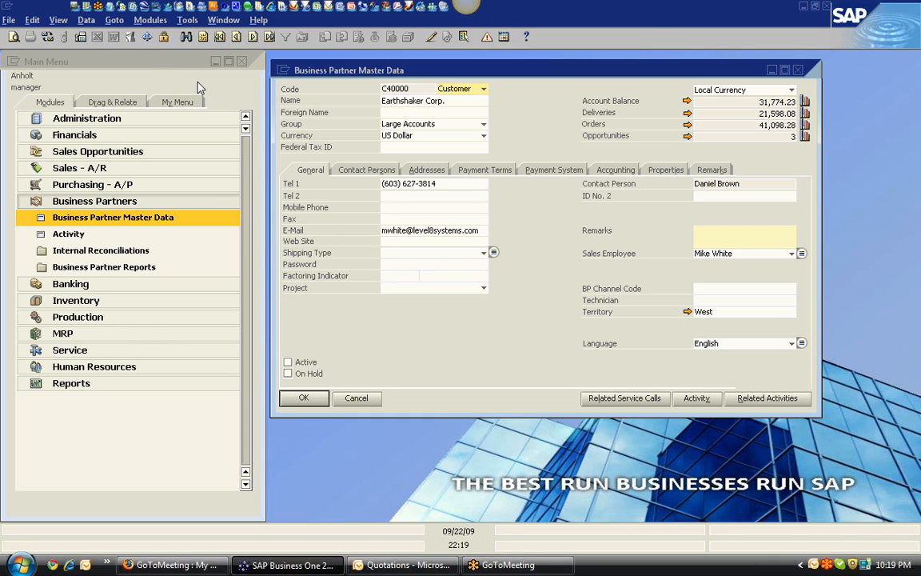
{"action": "left_click", "coordinate": [147, 37]}
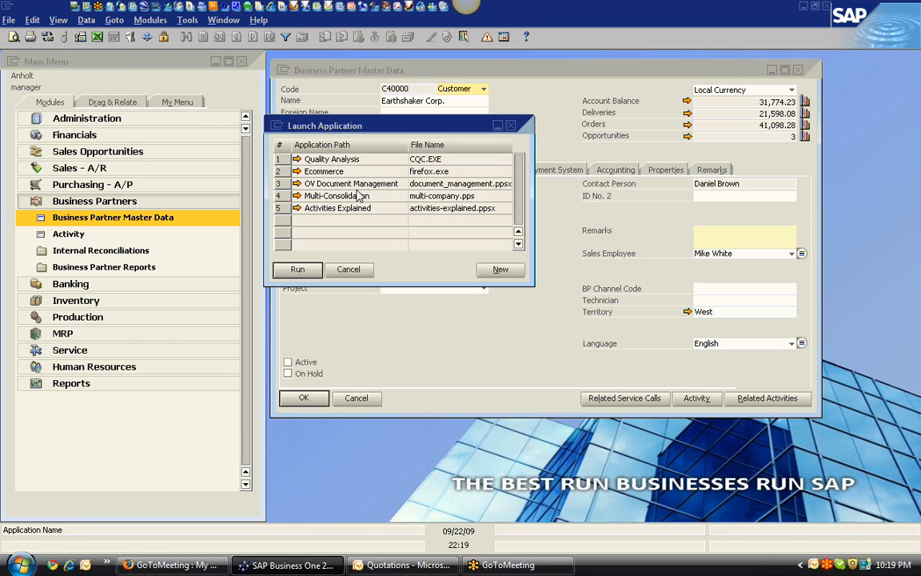
{"action": "left_click", "coordinate": [339, 210]}
{"action": "double_click", "coordinate": [339, 211]}
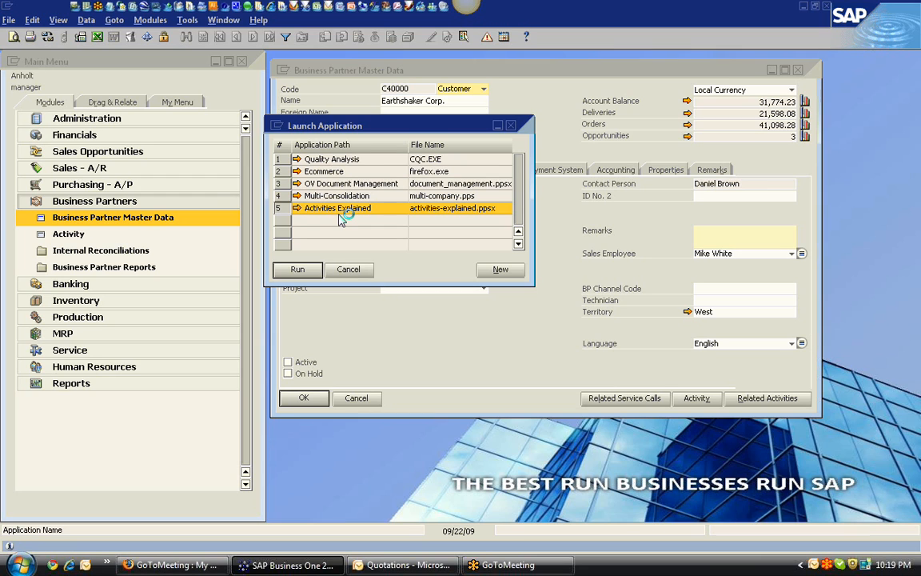
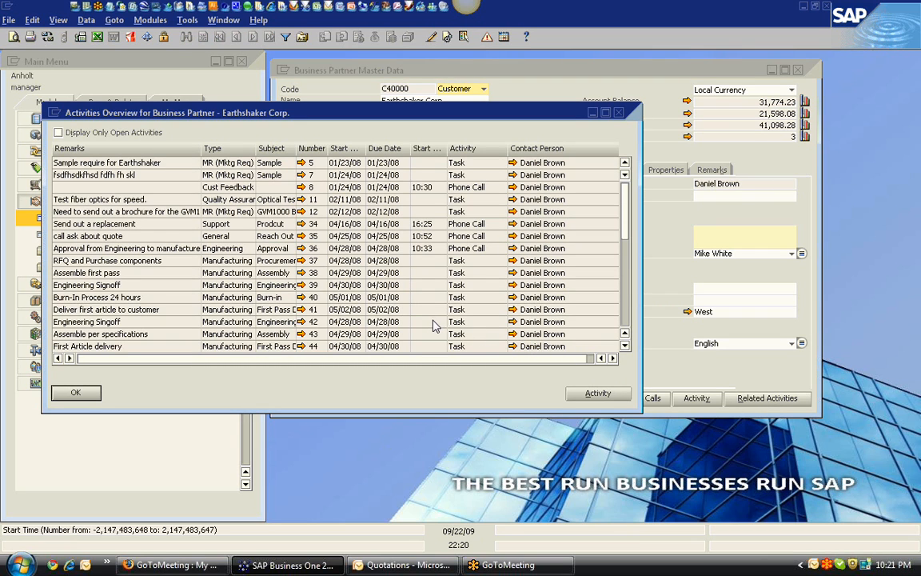
Step: Review the entries in Earthshaker Corp.'s Activities Overview down to the end of the list, and close it and Business Partner Master Data
{"action": "left_click", "coordinate": [185, 164]}
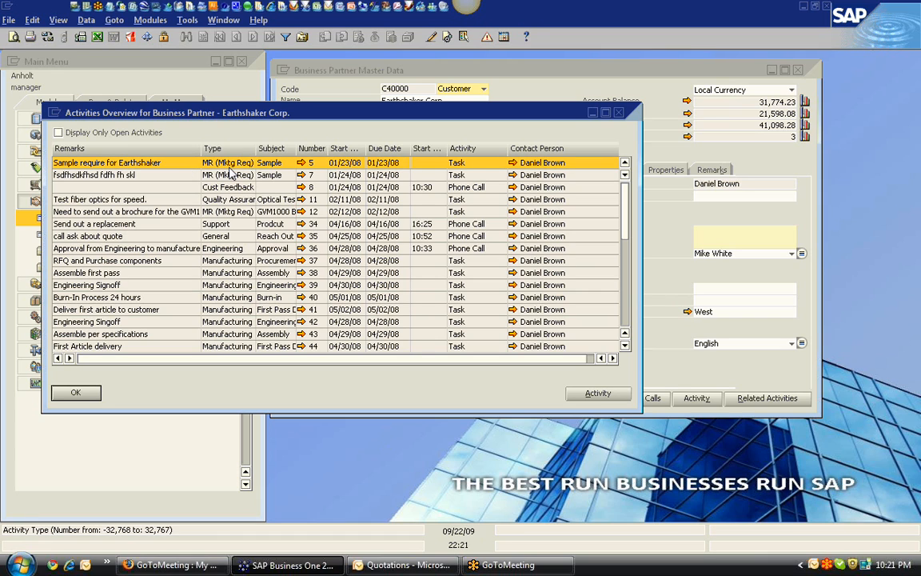
{"action": "left_click", "coordinate": [195, 224]}
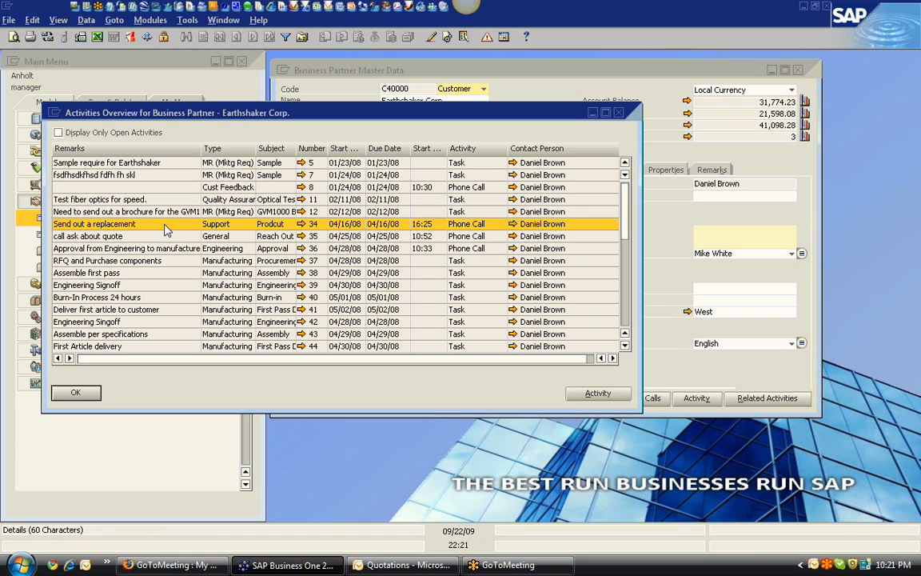
{"action": "left_click", "coordinate": [172, 243]}
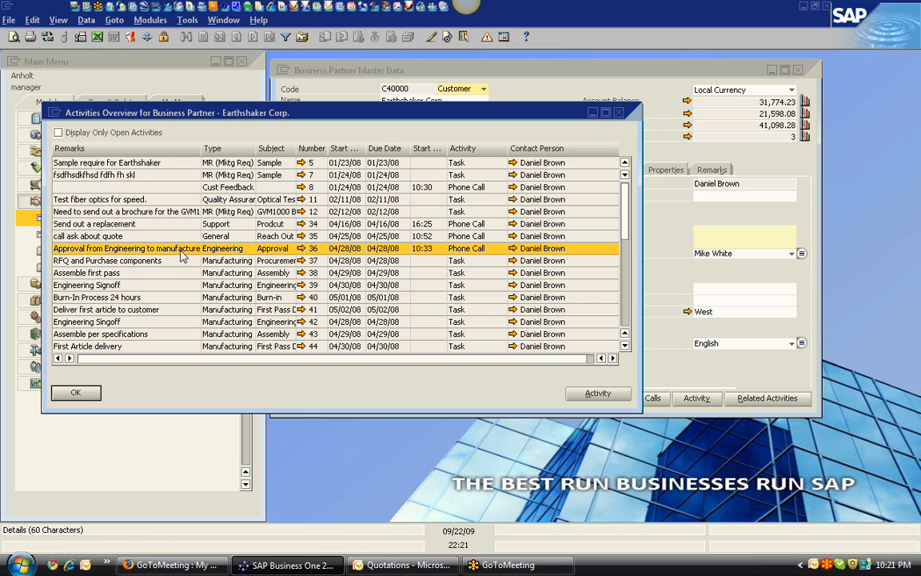
{"action": "left_click", "coordinate": [223, 294]}
{"action": "scroll", "coordinate": [250, 350], "scroll_direction": "down", "scroll_amount": 2}
{"action": "scroll", "coordinate": [250, 350], "scroll_direction": "down", "scroll_amount": 6}
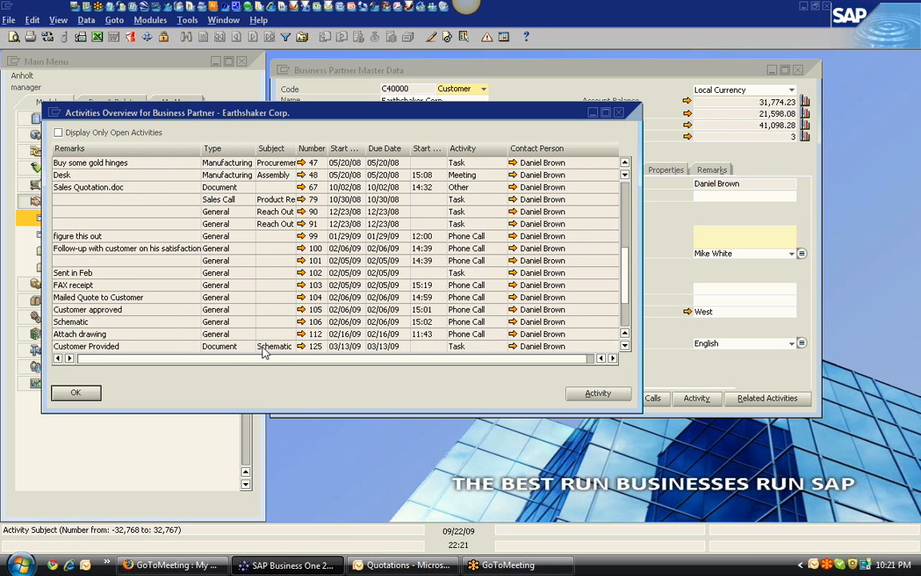
{"action": "left_click", "coordinate": [123, 345]}
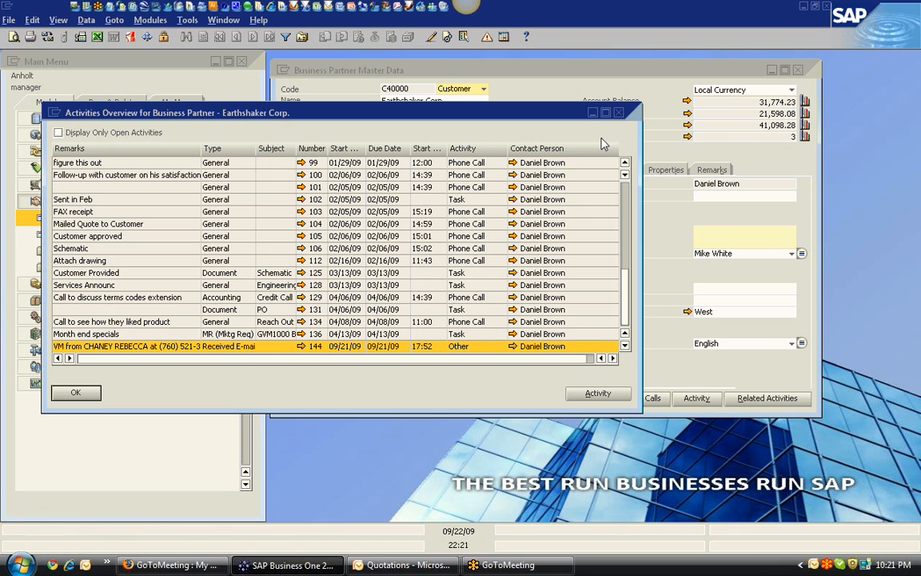
{"action": "left_click", "coordinate": [619, 113]}
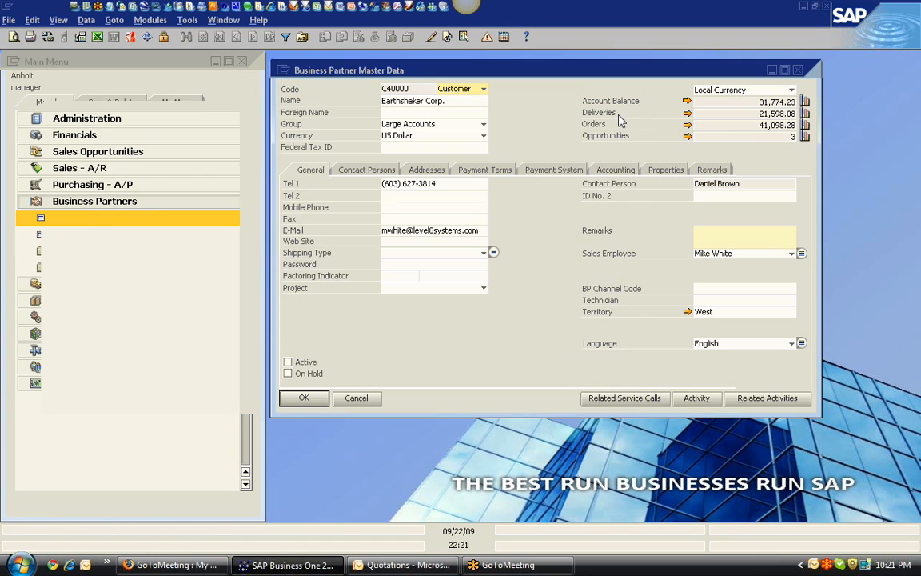
{"action": "left_click", "coordinate": [797, 72]}
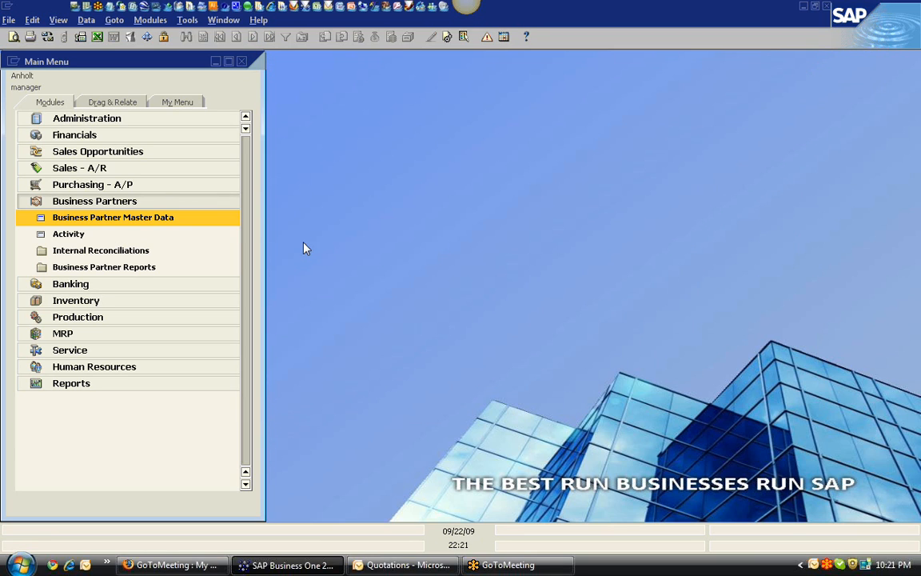
Step: Look over the Banking functions and the Inventory module's Price Lists and Special Prices options
{"action": "left_click", "coordinate": [103, 205]}
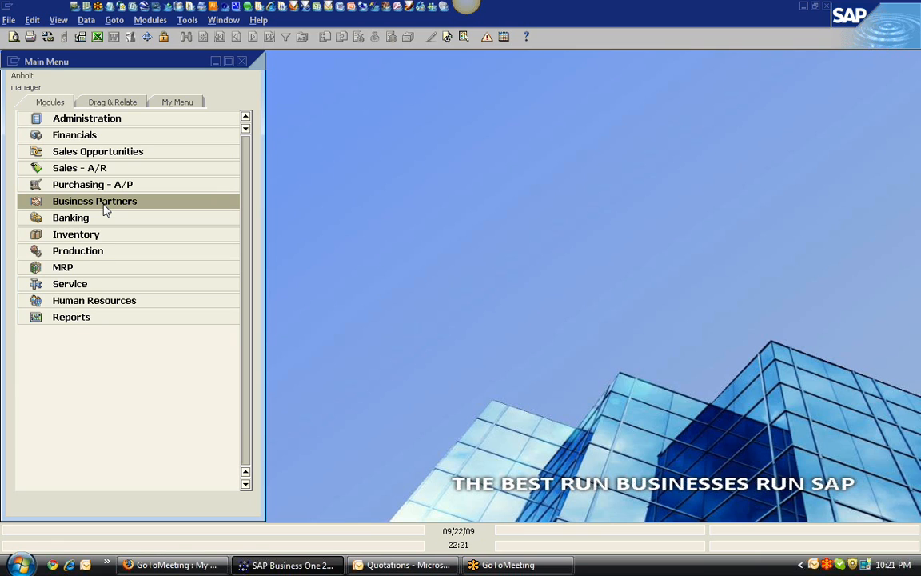
{"action": "left_click", "coordinate": [79, 216]}
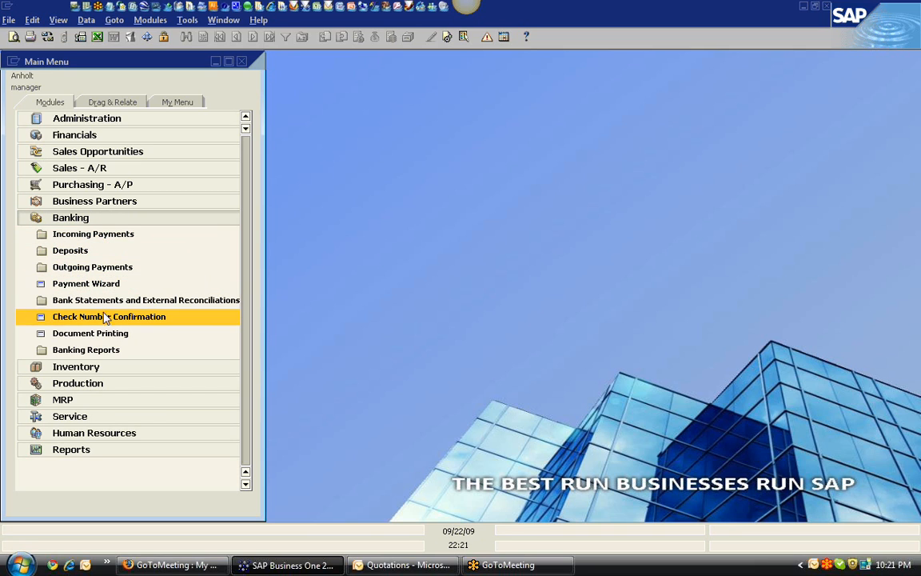
{"action": "left_click", "coordinate": [93, 224]}
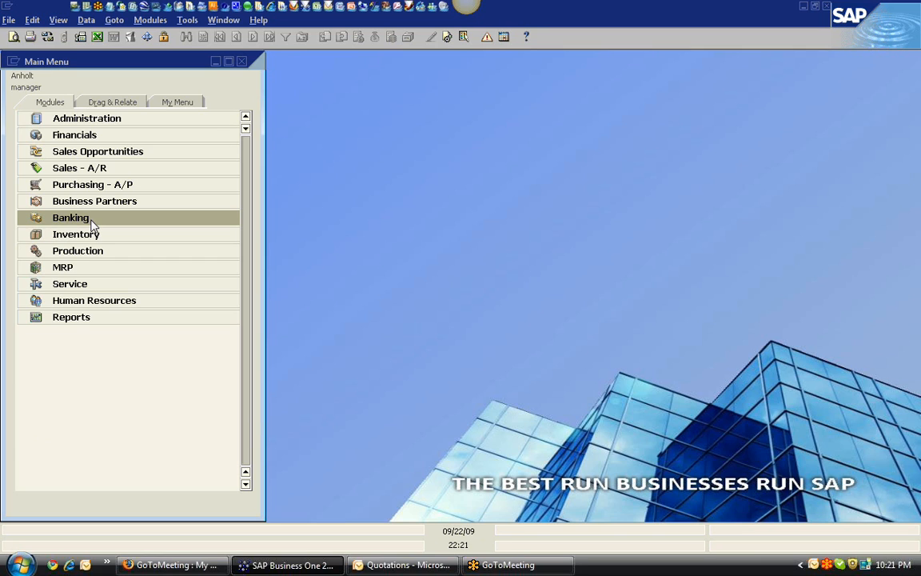
{"action": "left_click", "coordinate": [93, 237]}
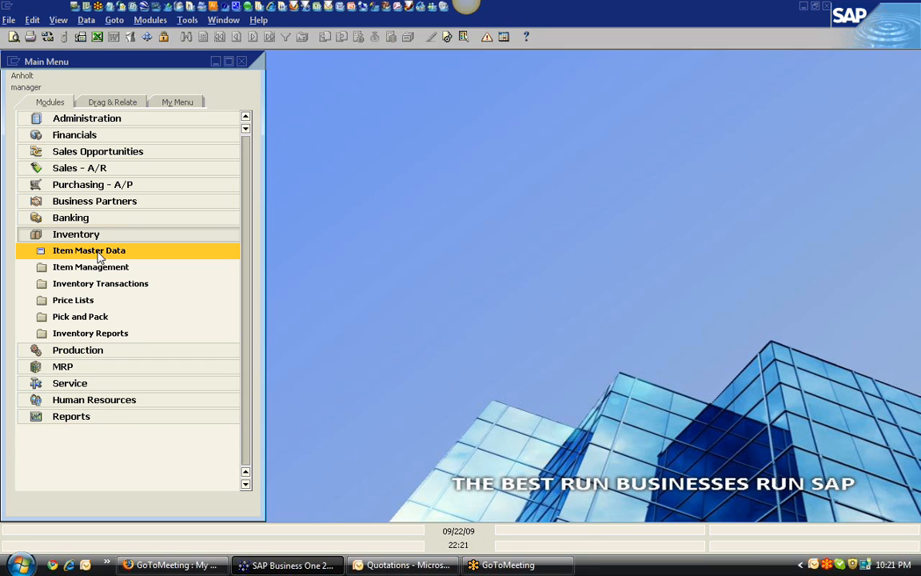
{"action": "left_click", "coordinate": [83, 301]}
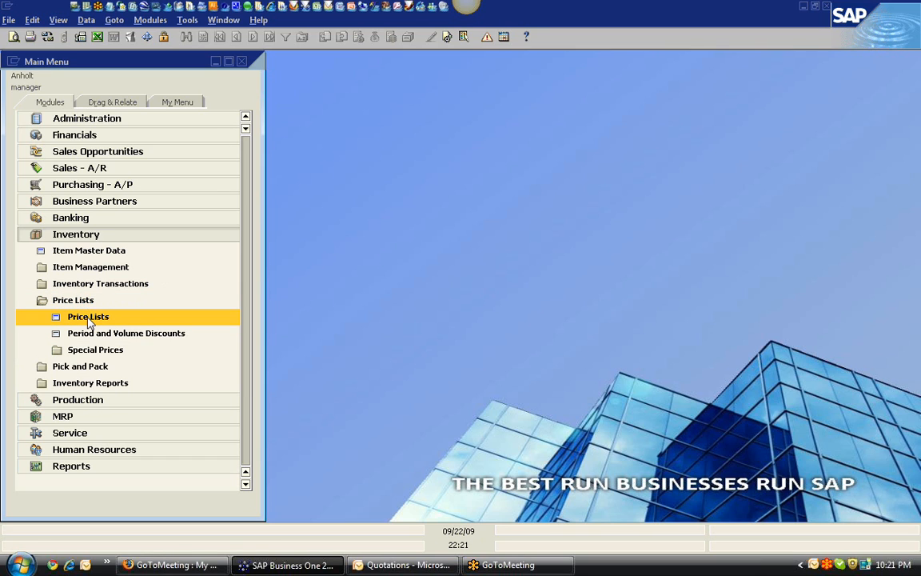
{"action": "left_click", "coordinate": [97, 349]}
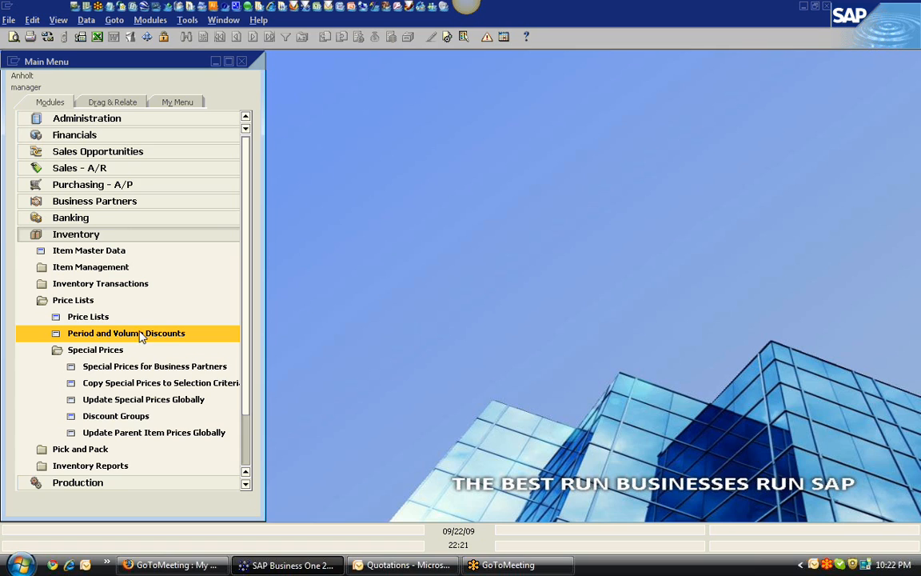
Step: Review the open, released and picked orders in the Pick and Pack Manager using the default selection criteria, and close it
{"action": "left_click", "coordinate": [108, 450]}
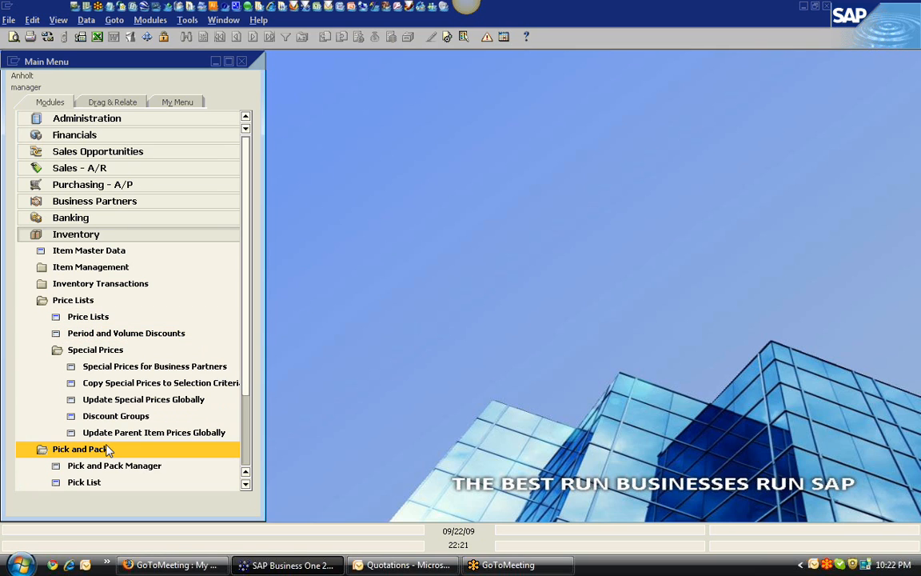
{"action": "double_click", "coordinate": [112, 466]}
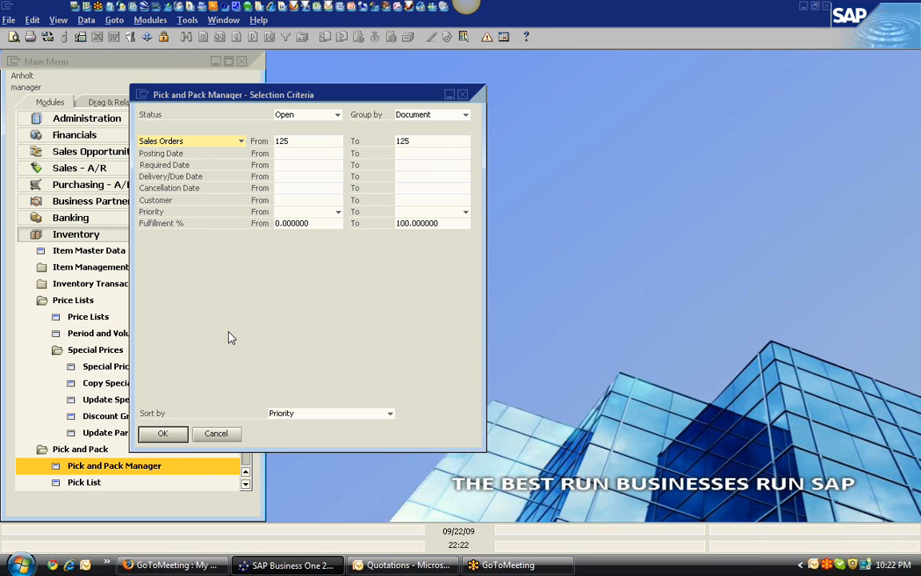
{"action": "left_click", "coordinate": [166, 433]}
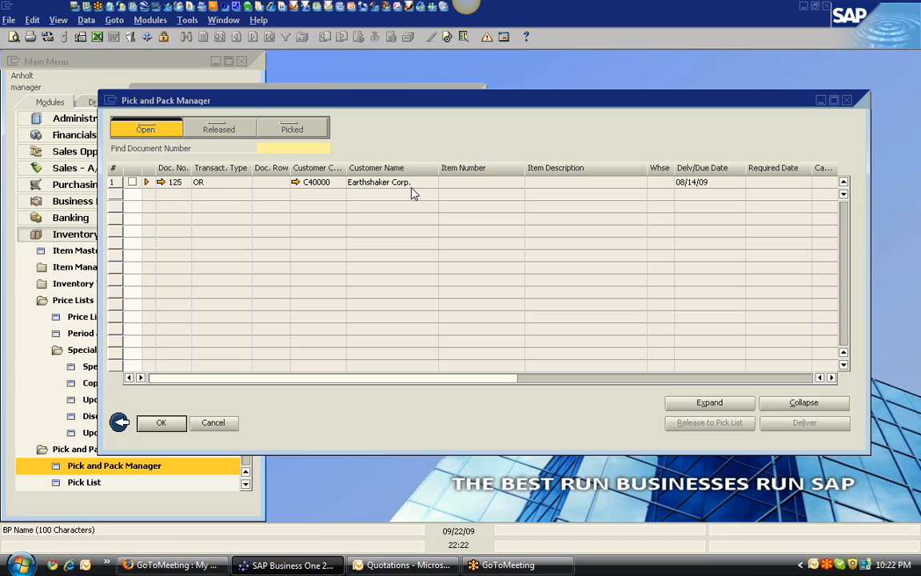
{"action": "left_click", "coordinate": [221, 130]}
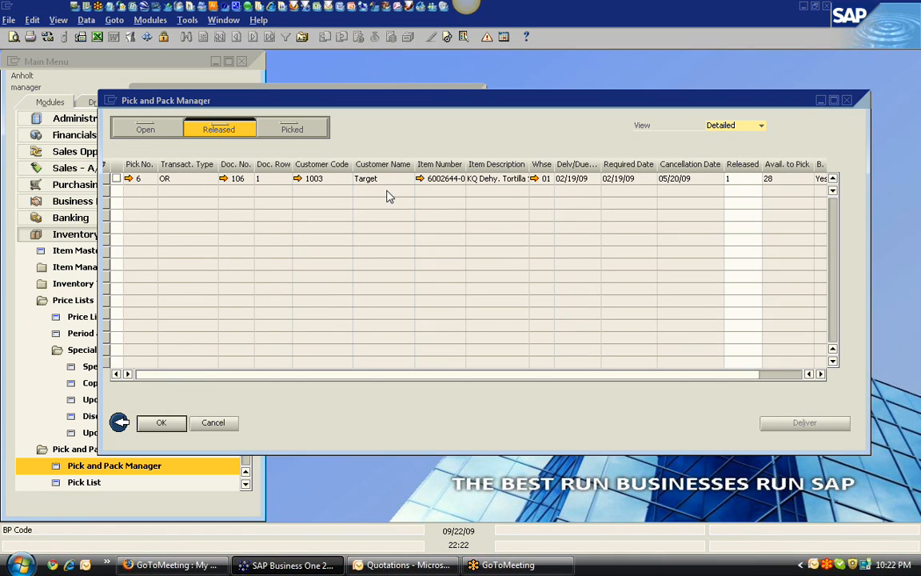
{"action": "left_click", "coordinate": [320, 125]}
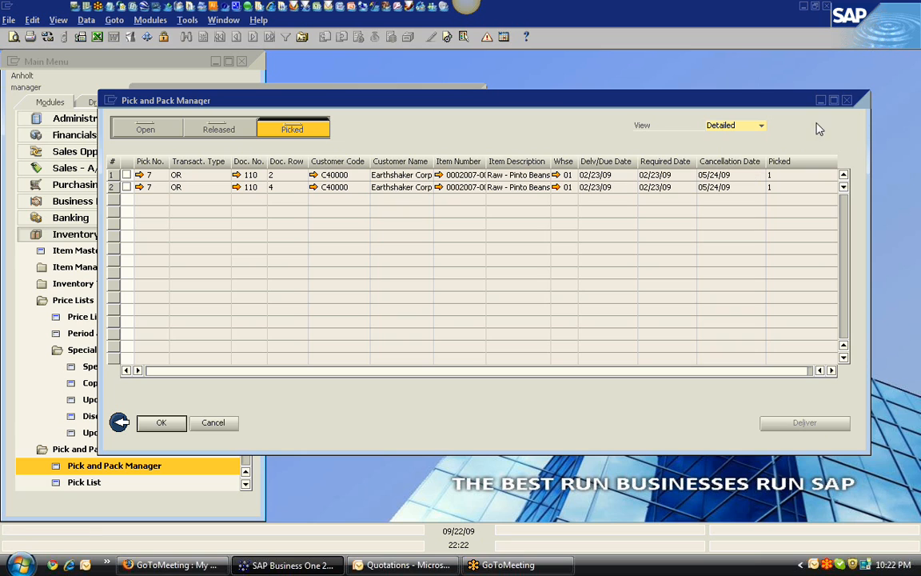
{"action": "left_click", "coordinate": [846, 100]}
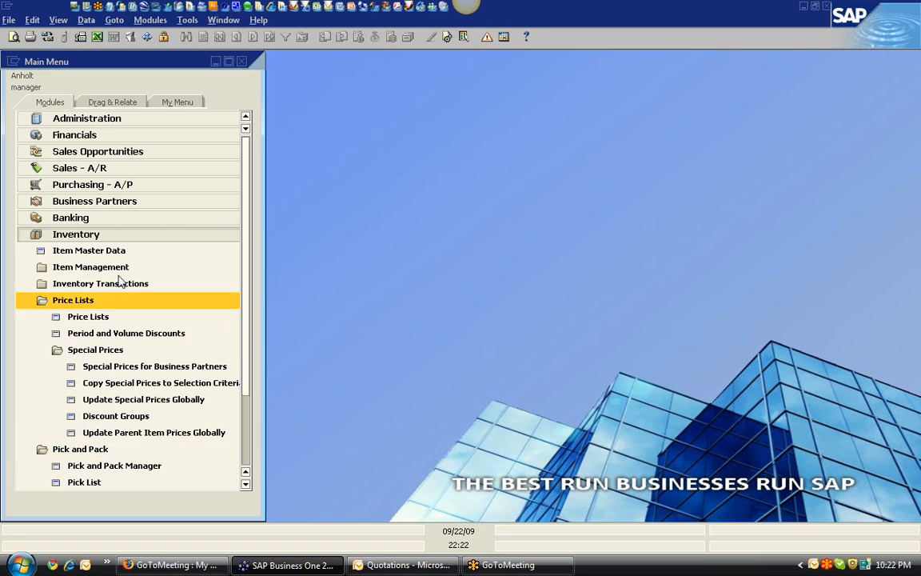
Step: Look over the functions available in the Production module
{"action": "left_click", "coordinate": [96, 234]}
{"action": "left_click", "coordinate": [111, 251]}
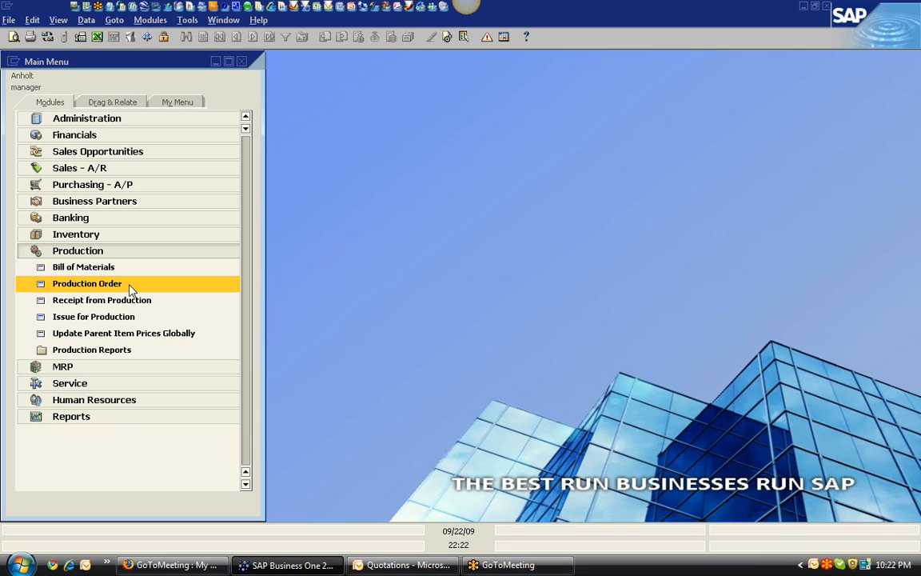
{"action": "left_click", "coordinate": [103, 252]}
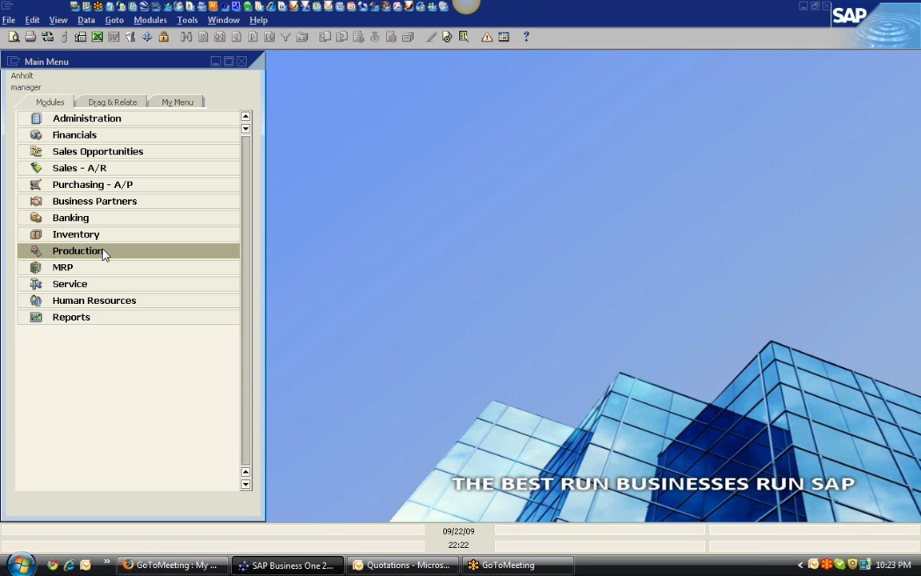
Step: Display the MRP Order Recommendation list for all order types in the PowerBand scenario
{"action": "left_click", "coordinate": [102, 267]}
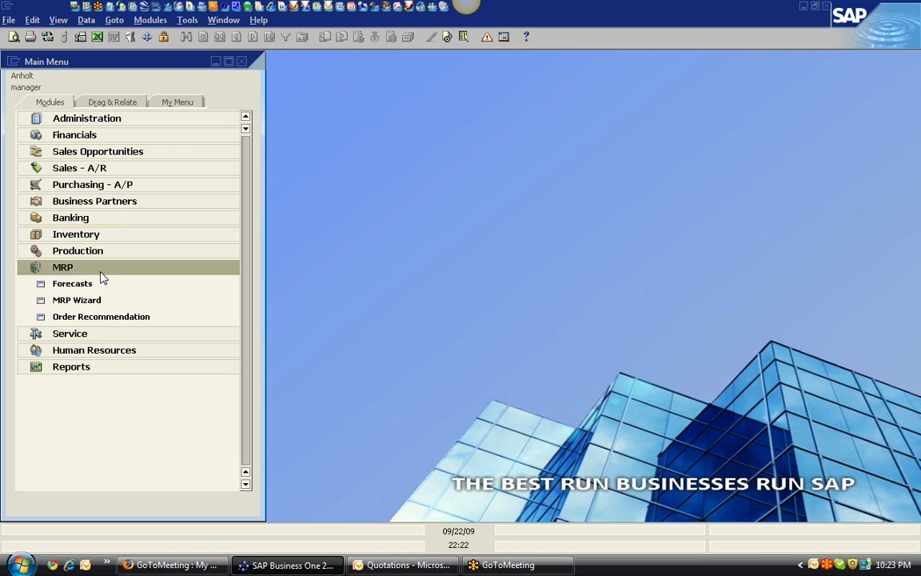
{"action": "left_click", "coordinate": [104, 318]}
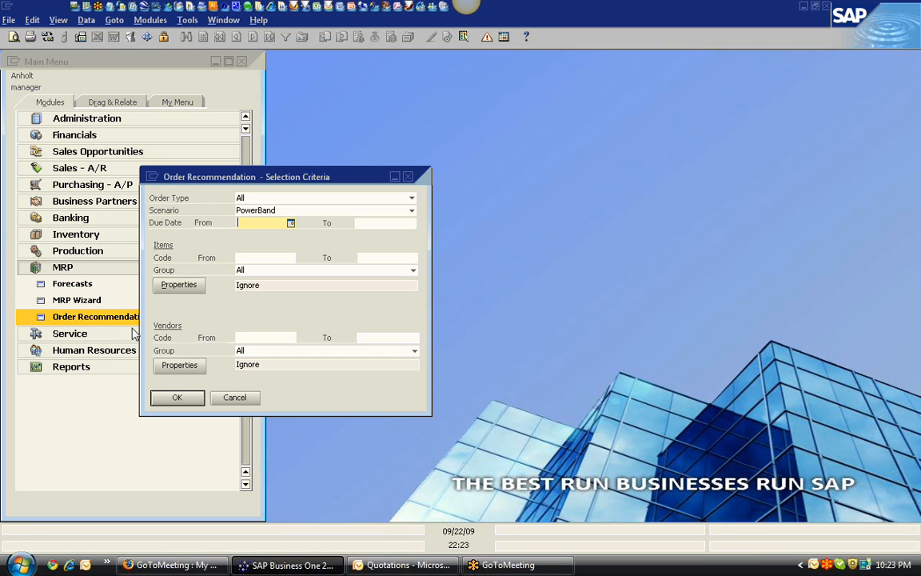
{"action": "left_click", "coordinate": [179, 397]}
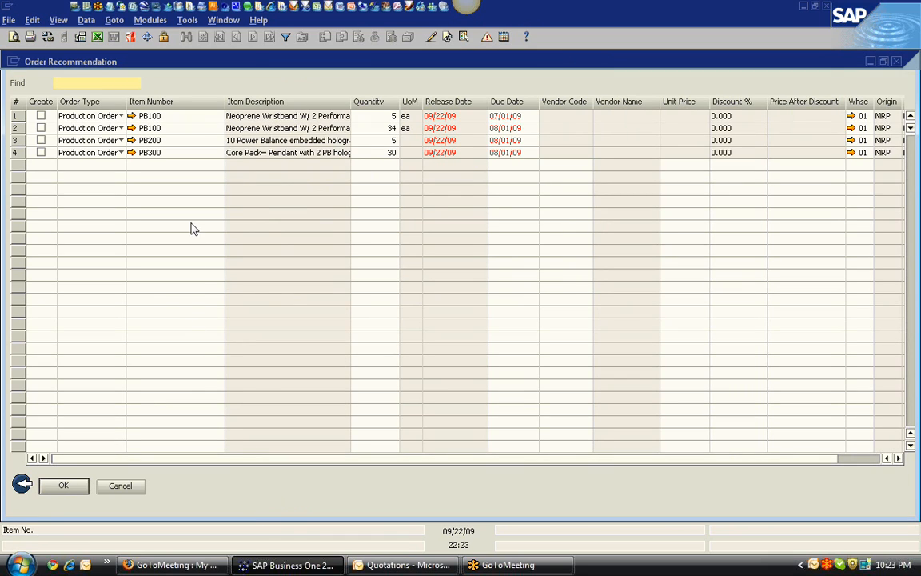
Step: Mark all four order recommendations for creation, changing the PB300 line's order type to Purchase Order
{"action": "left_click", "coordinate": [41, 116]}
{"action": "left_click", "coordinate": [41, 128]}
{"action": "left_click", "coordinate": [40, 140]}
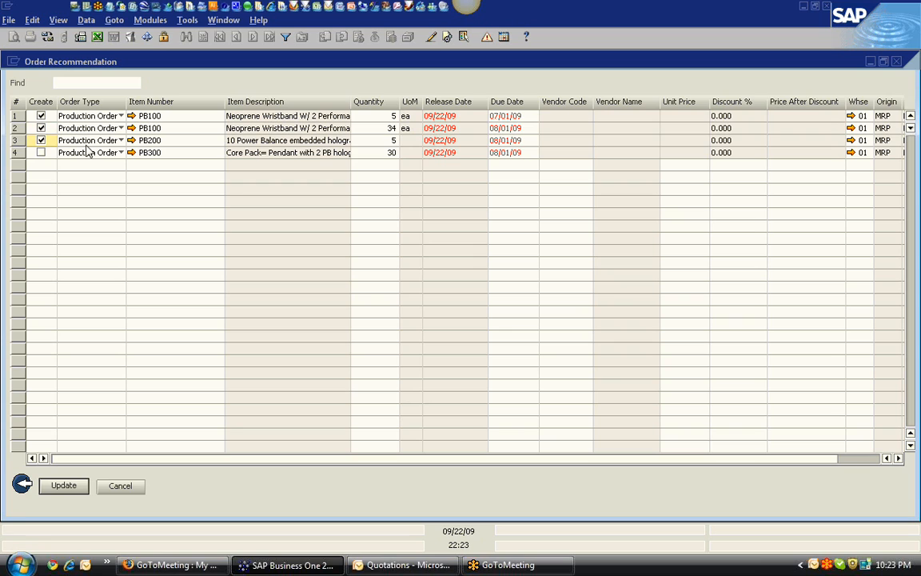
{"action": "left_click", "coordinate": [120, 152]}
{"action": "left_click", "coordinate": [112, 165]}
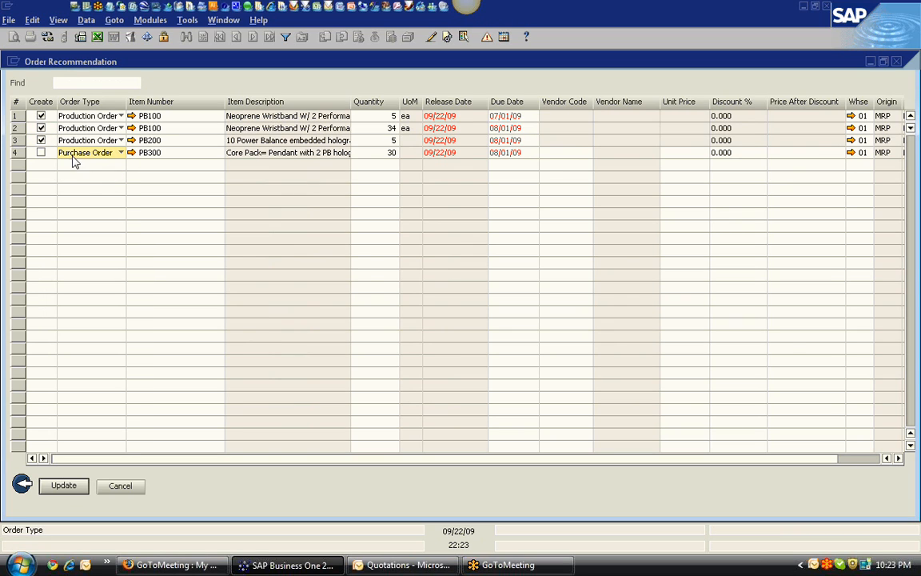
{"action": "left_click", "coordinate": [40, 152]}
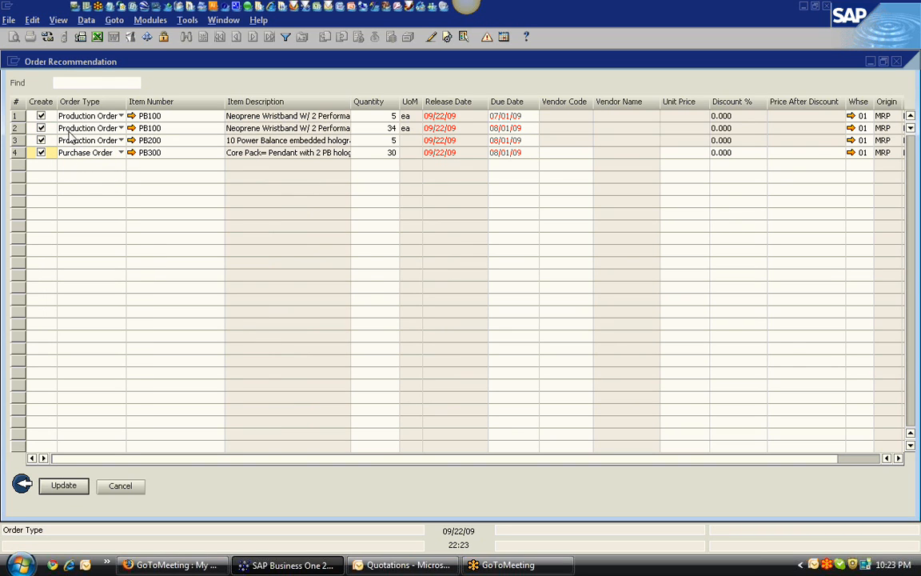
Step: Check the editable quantities and due dates, update the order recommendations, and leave the selection criteria
{"action": "left_click", "coordinate": [370, 142]}
{"action": "left_click", "coordinate": [372, 151]}
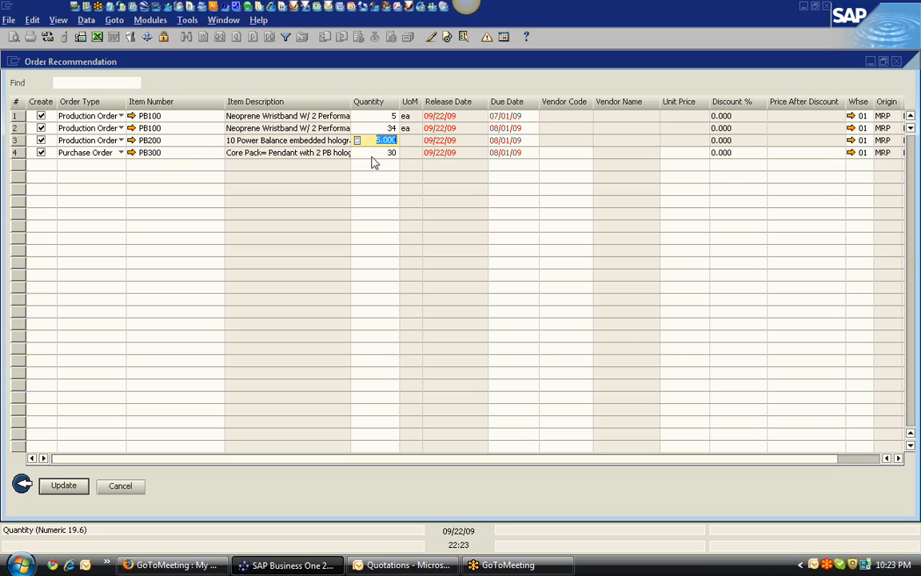
{"action": "left_click", "coordinate": [516, 127]}
{"action": "left_click", "coordinate": [519, 117]}
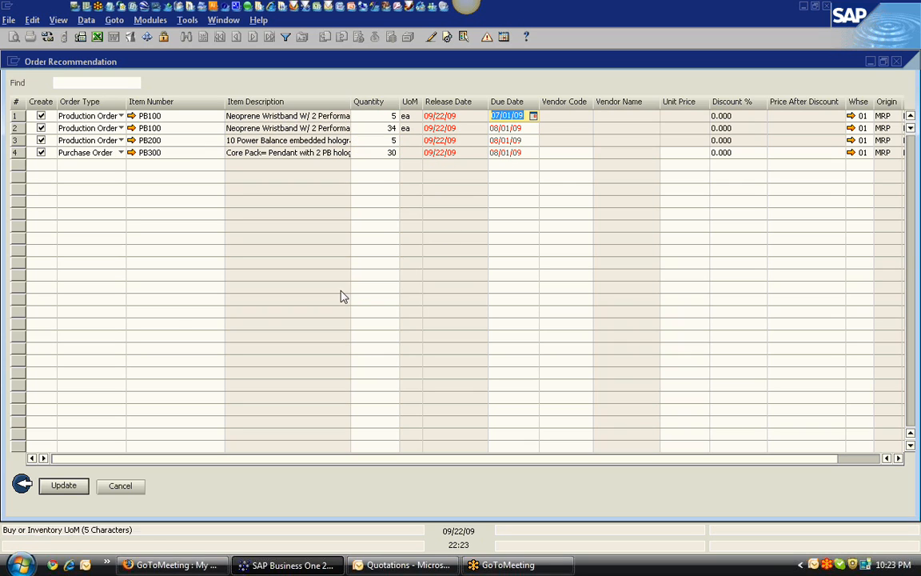
{"action": "left_click", "coordinate": [70, 486]}
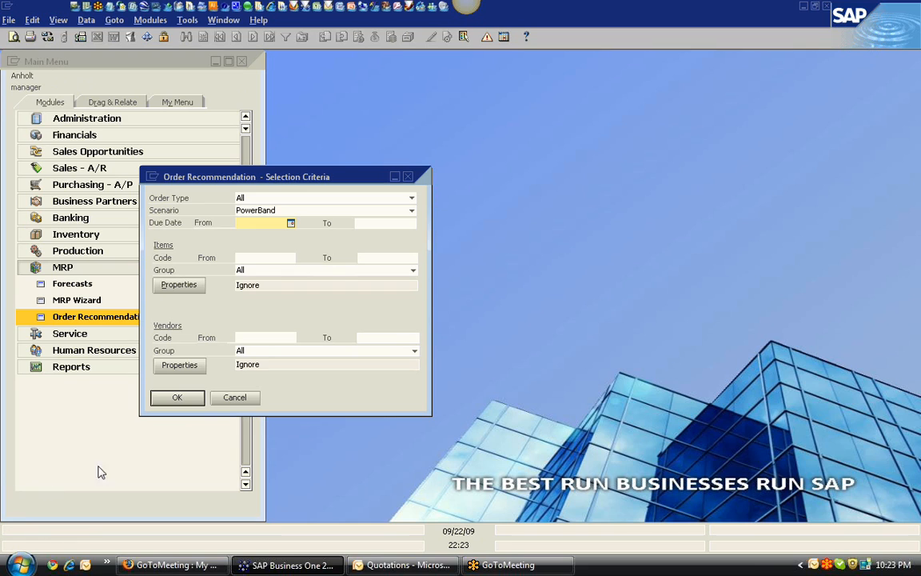
{"action": "left_click", "coordinate": [234, 397]}
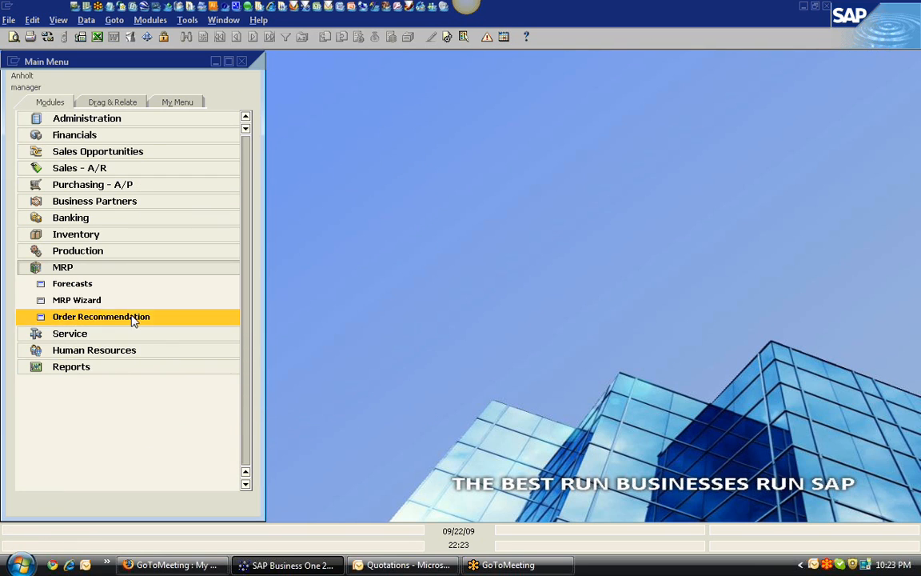
Step: Look over the Service module and its reports, view the open and overdue calls in the Service Monitor, and close it
{"action": "left_click", "coordinate": [77, 252]}
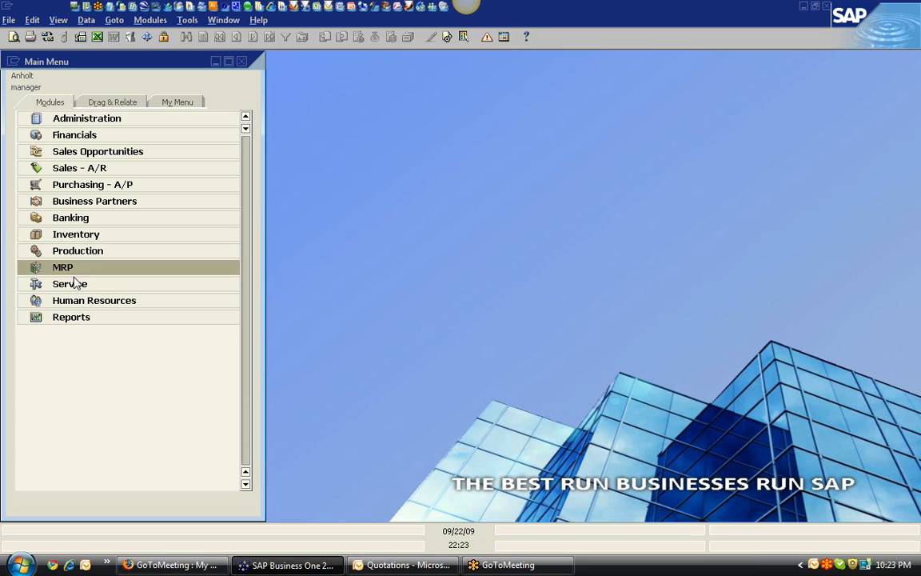
{"action": "left_click", "coordinate": [74, 284]}
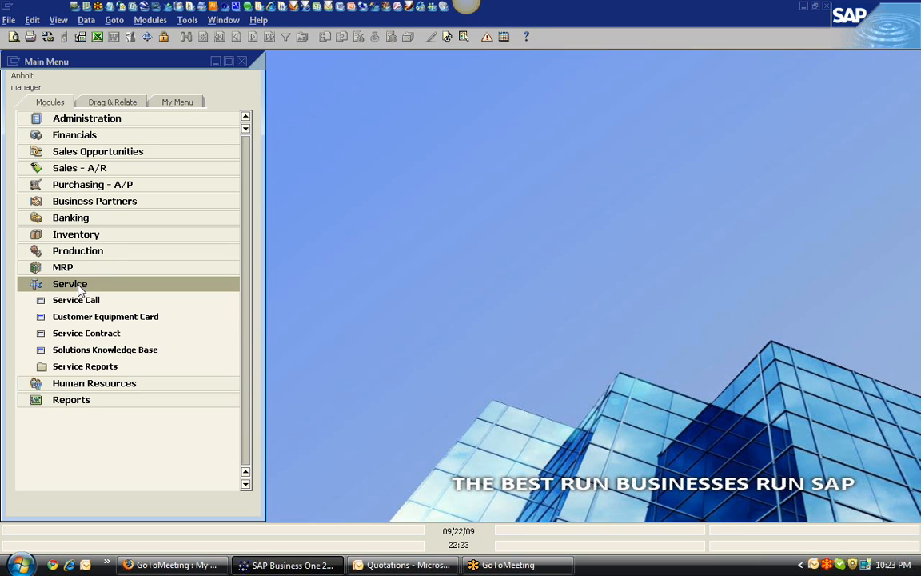
{"action": "left_click", "coordinate": [79, 302]}
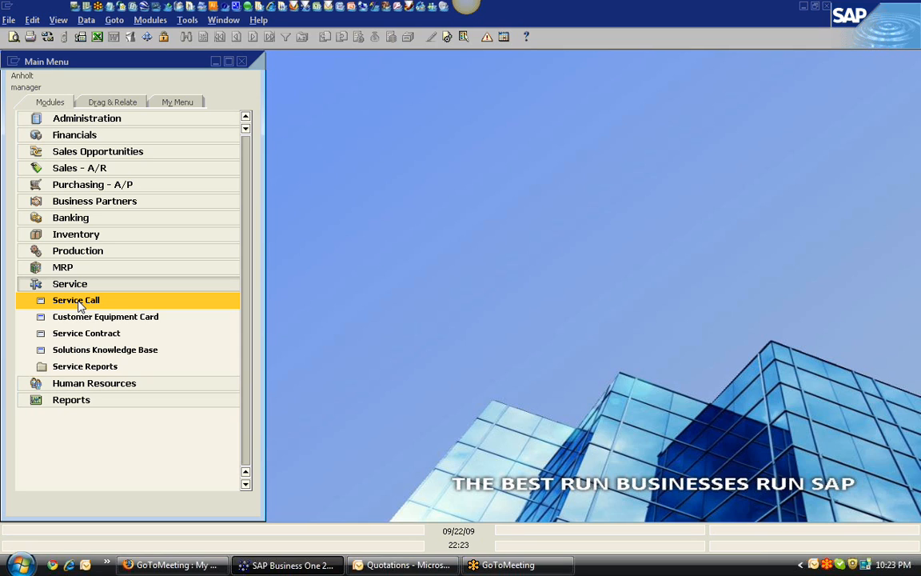
{"action": "left_click", "coordinate": [107, 369]}
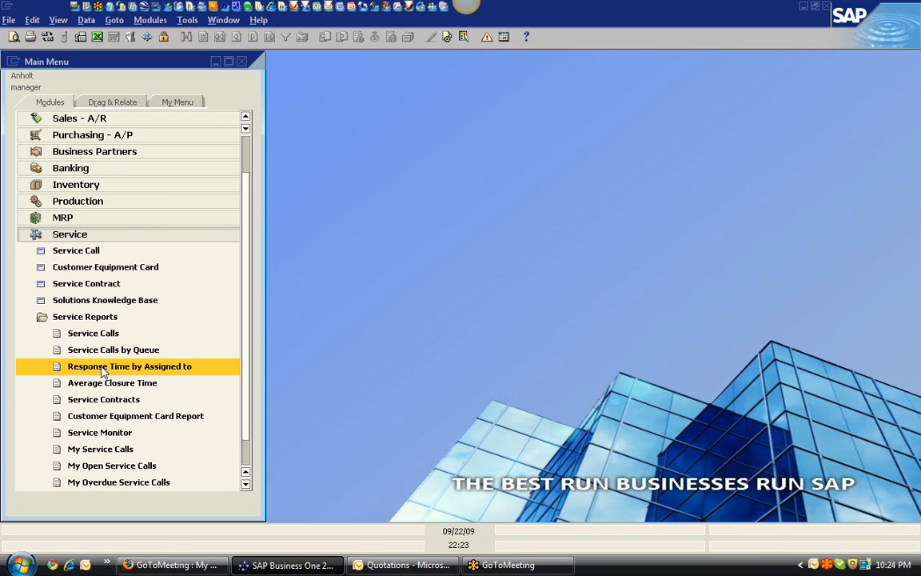
{"action": "left_click", "coordinate": [115, 432]}
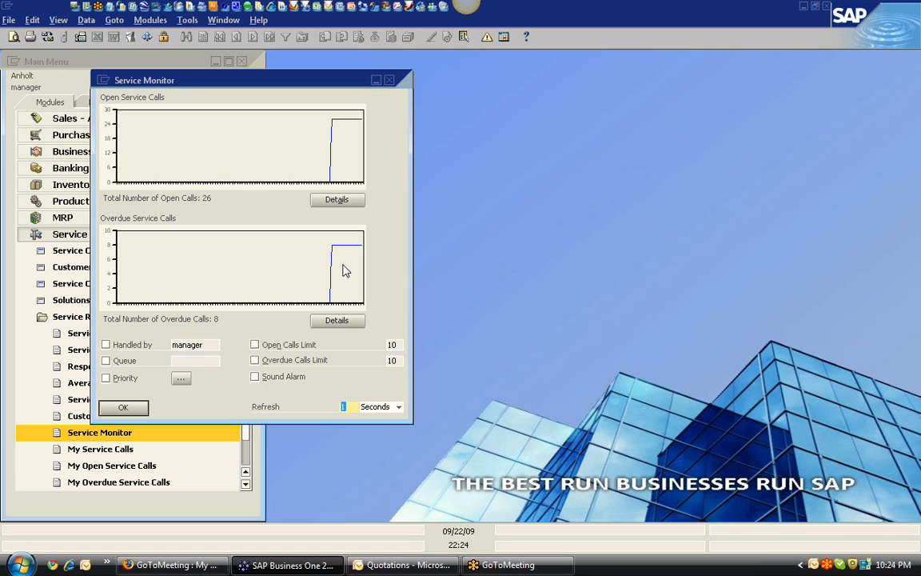
{"action": "left_click", "coordinate": [126, 408]}
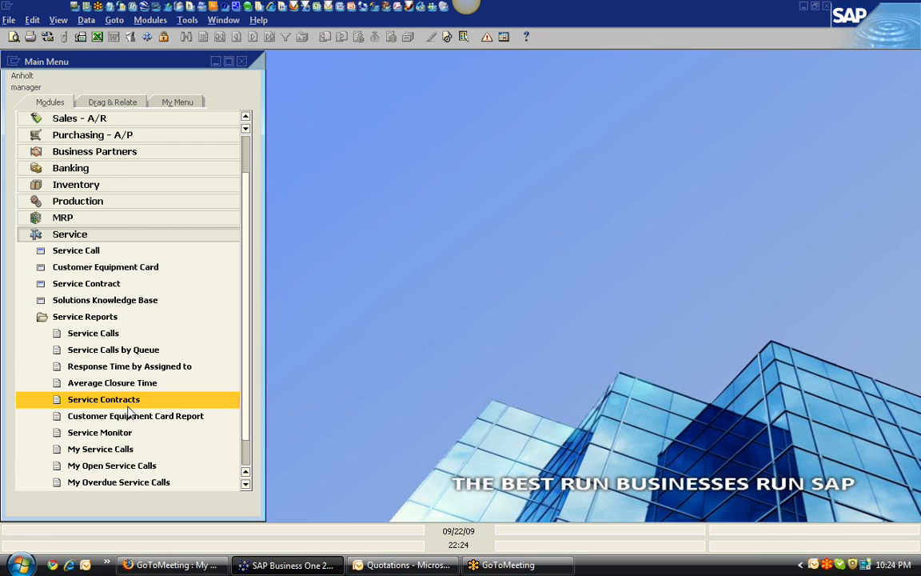
Step: Open the last service call record and review its general data, remarks, activities and history
{"action": "left_click", "coordinate": [90, 251]}
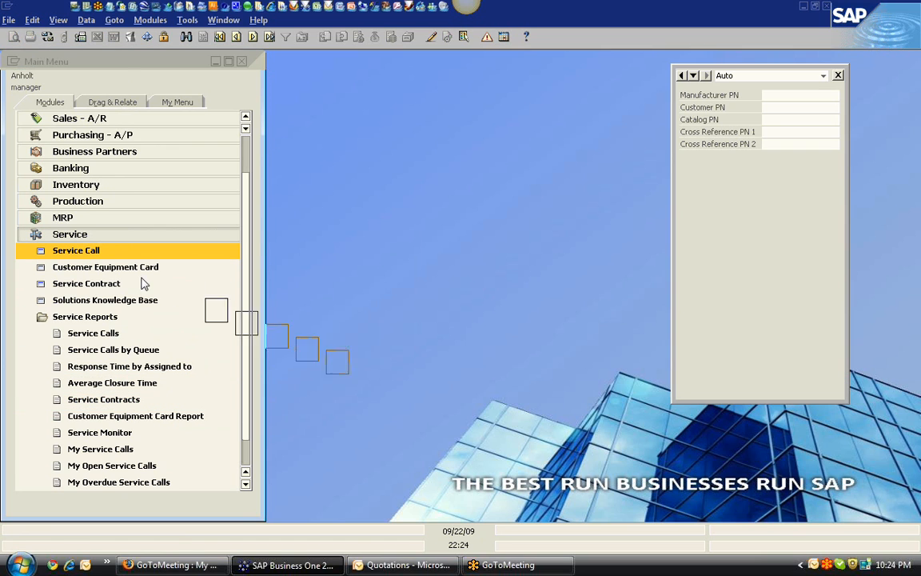
{"action": "left_click", "coordinate": [270, 37]}
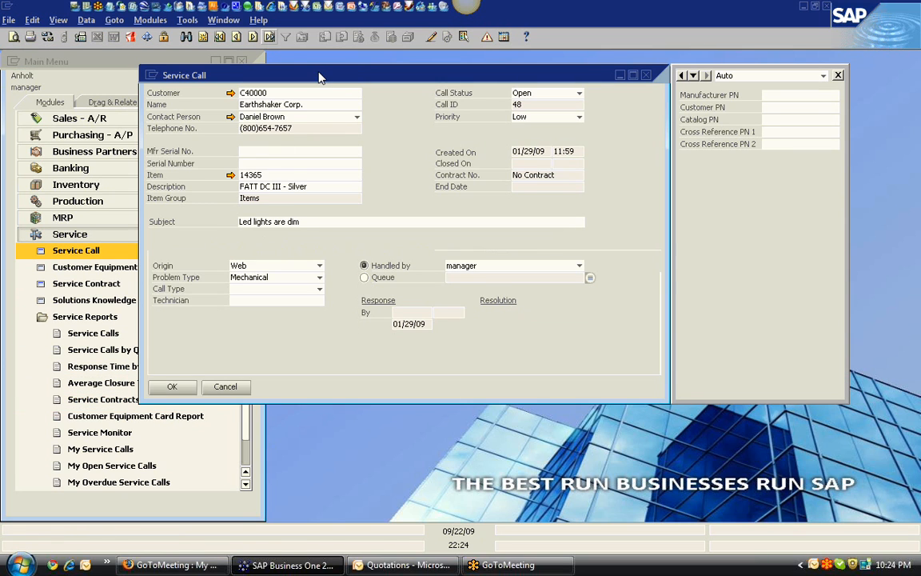
{"action": "left_click_drag", "start_coordinate": [291, 70], "coordinate": [243, 99]}
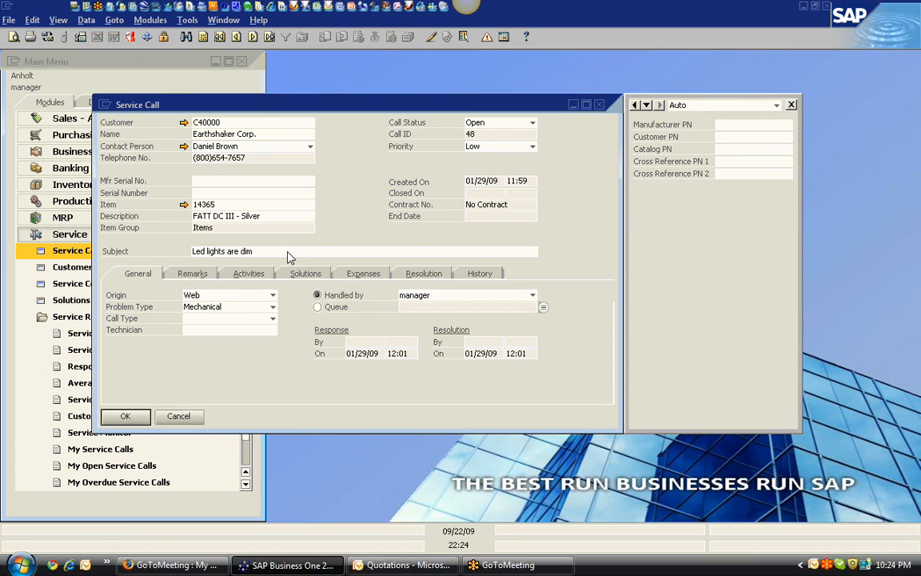
{"action": "left_click", "coordinate": [192, 275]}
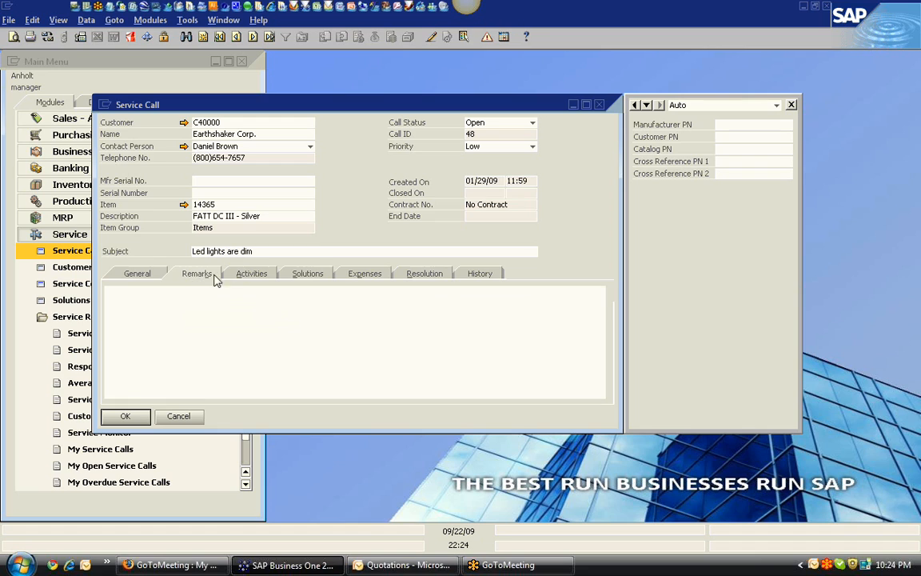
{"action": "left_click", "coordinate": [252, 274]}
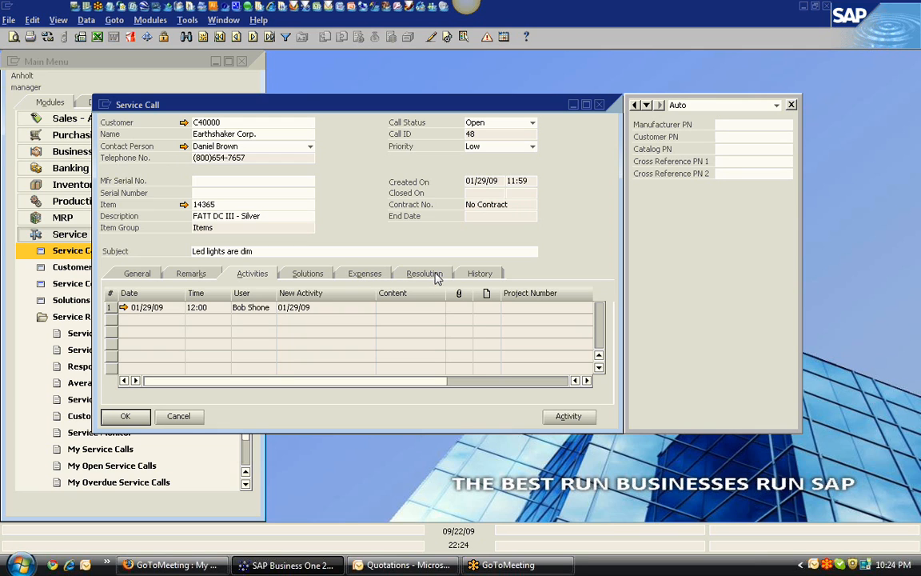
{"action": "left_click", "coordinate": [467, 278]}
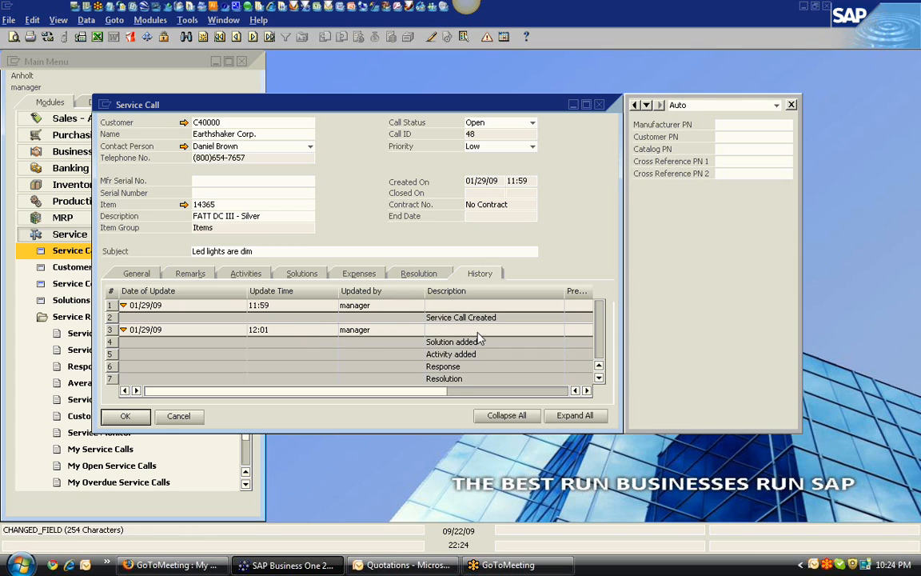
Step: Examine the call's assignment options, including the list of support queues, and close the service call without saving
{"action": "left_click", "coordinate": [139, 276]}
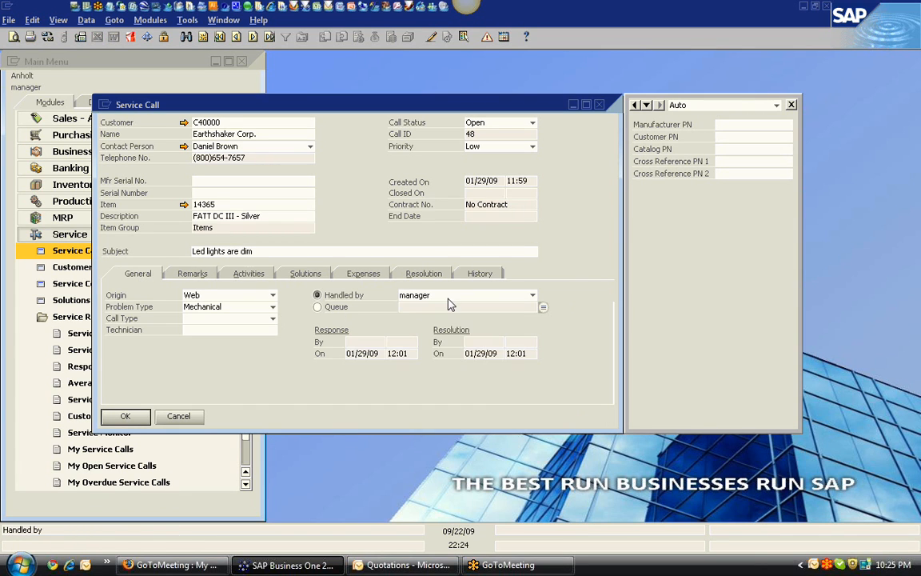
{"action": "left_click", "coordinate": [529, 299]}
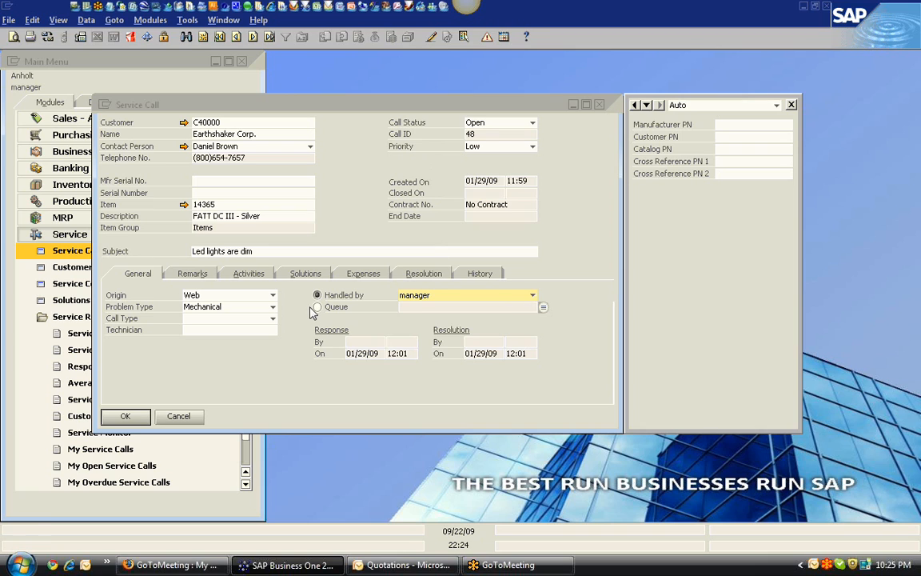
{"action": "left_click", "coordinate": [317, 307]}
{"action": "left_click", "coordinate": [543, 307]}
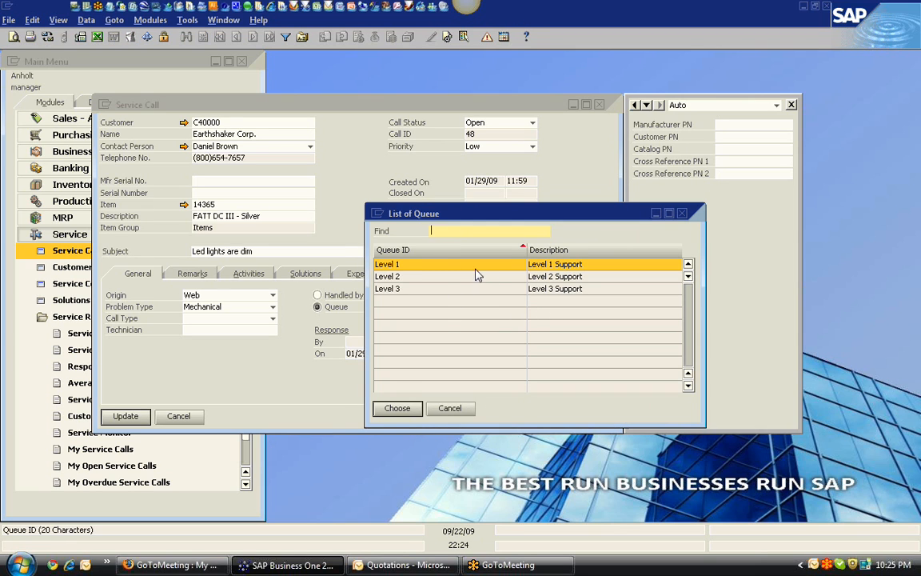
{"action": "left_click", "coordinate": [463, 406]}
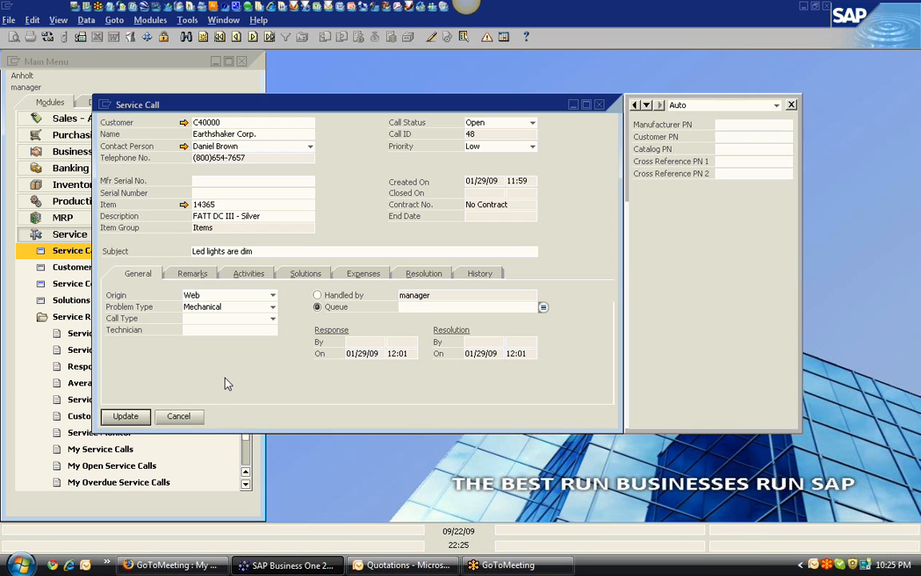
{"action": "left_click", "coordinate": [178, 416]}
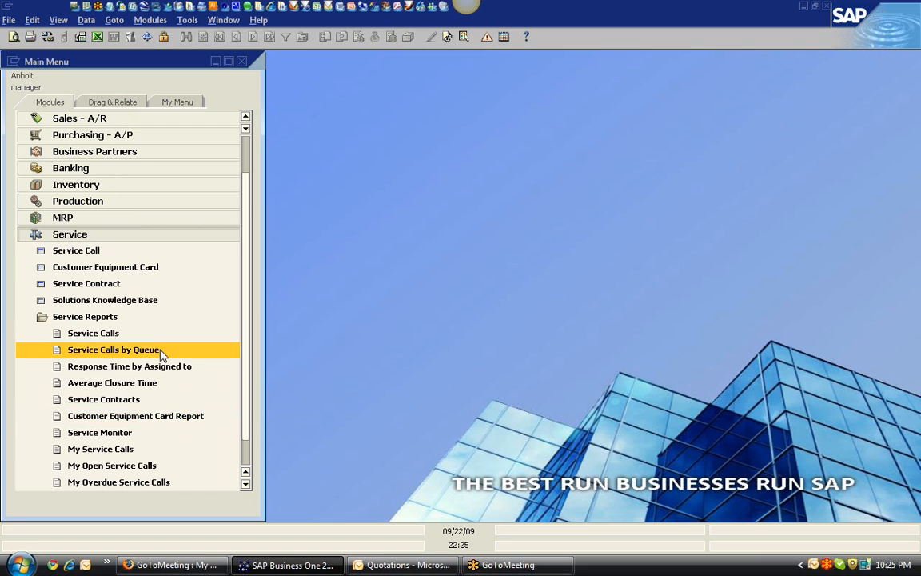
Step: Leave the Service module and open the Business Partner Master Data form
{"action": "left_click", "coordinate": [115, 235]}
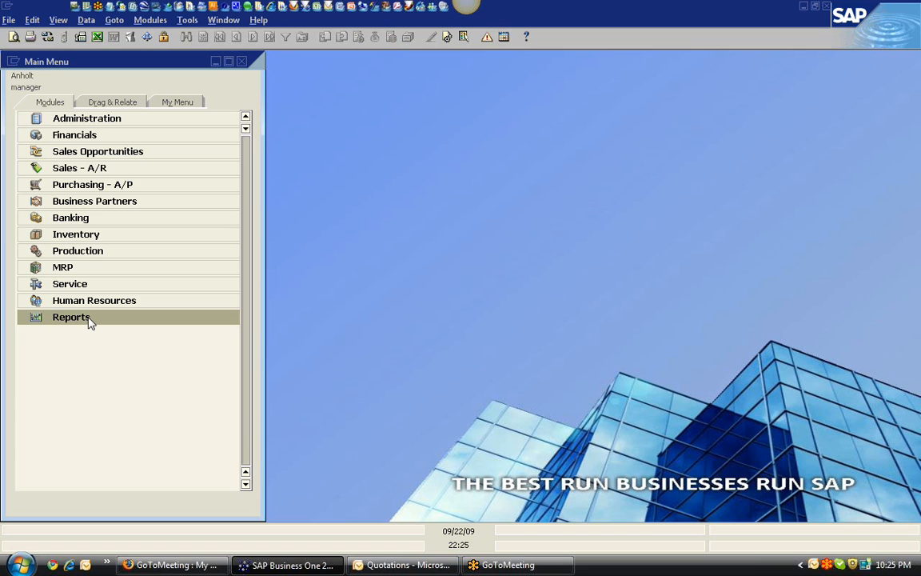
{"action": "left_click", "coordinate": [91, 320]}
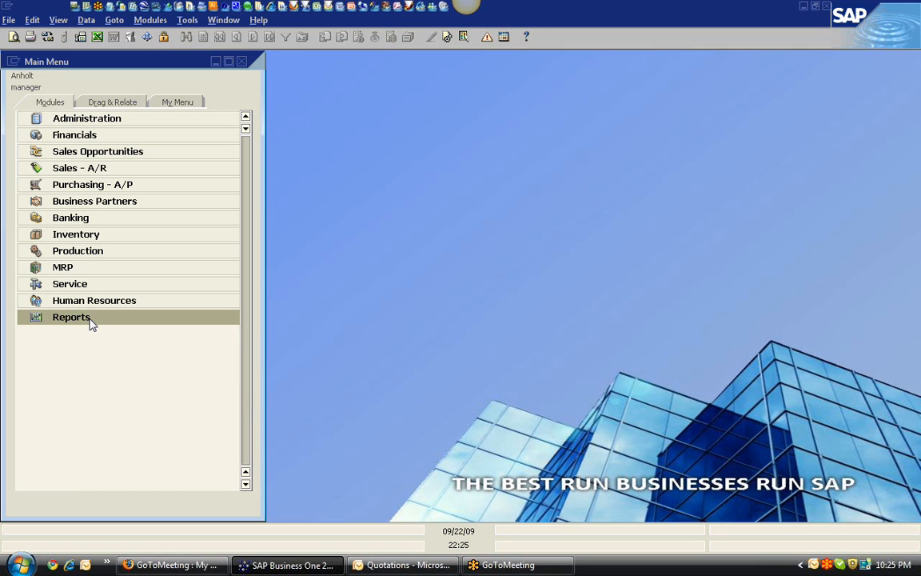
{"action": "left_click", "coordinate": [94, 200]}
{"action": "left_click", "coordinate": [103, 222]}
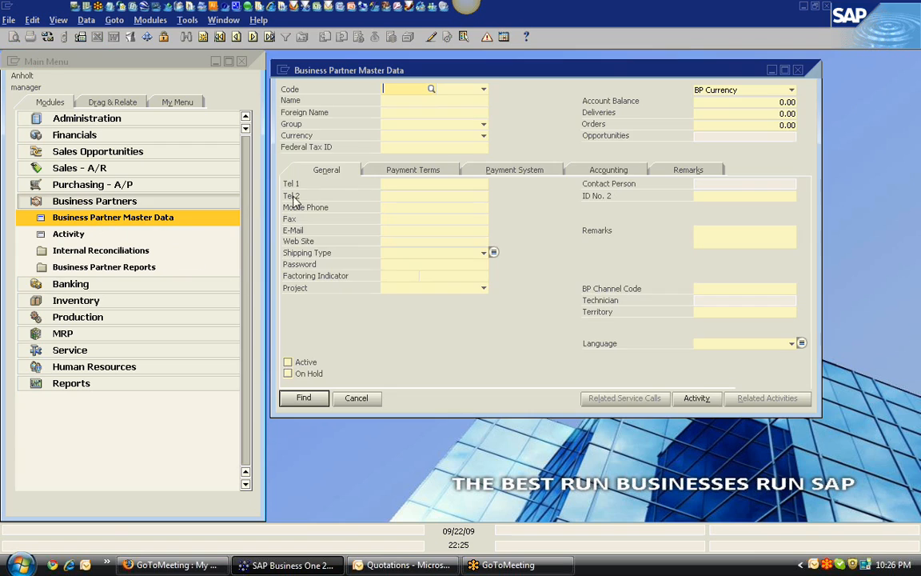
Step: Search business partners by name with ear* and open the customer record for Earthshaker Corp
{"action": "left_click", "coordinate": [411, 112]}
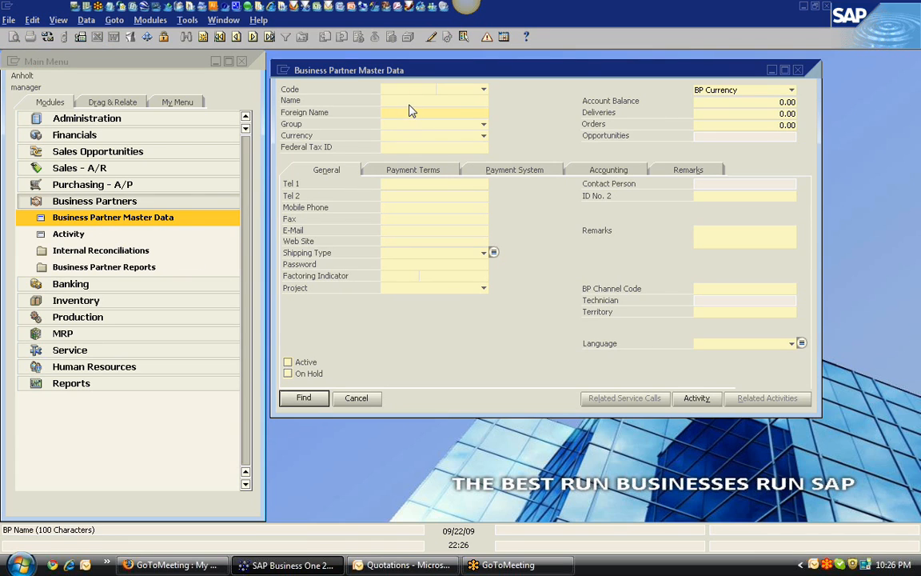
{"action": "type", "text": "ear*"}
{"action": "key", "text": "Tab"}
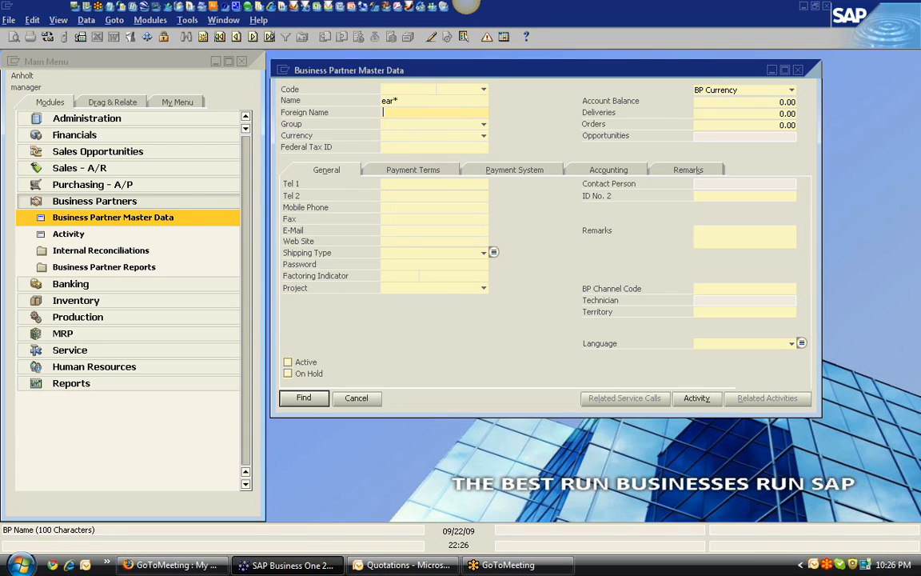
{"action": "left_click", "coordinate": [304, 399]}
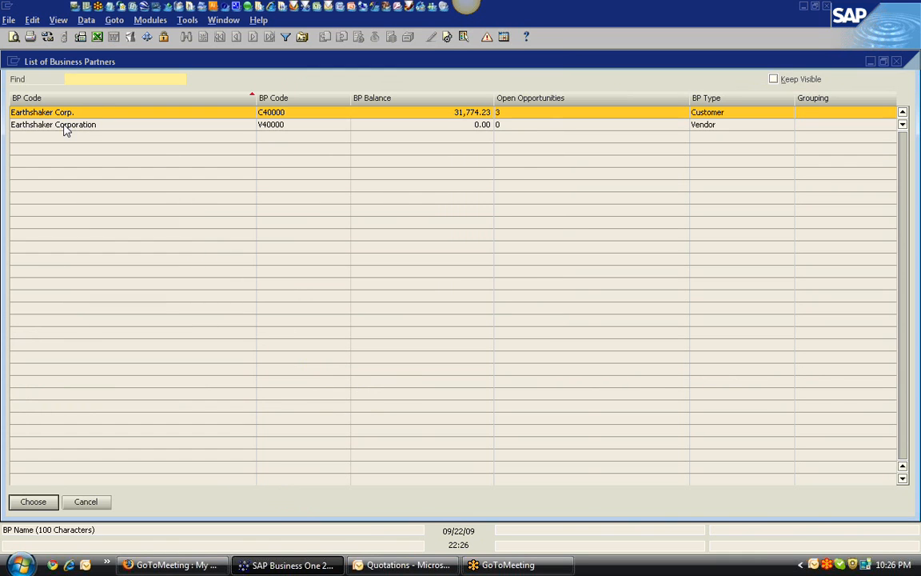
{"action": "double_click", "coordinate": [70, 118]}
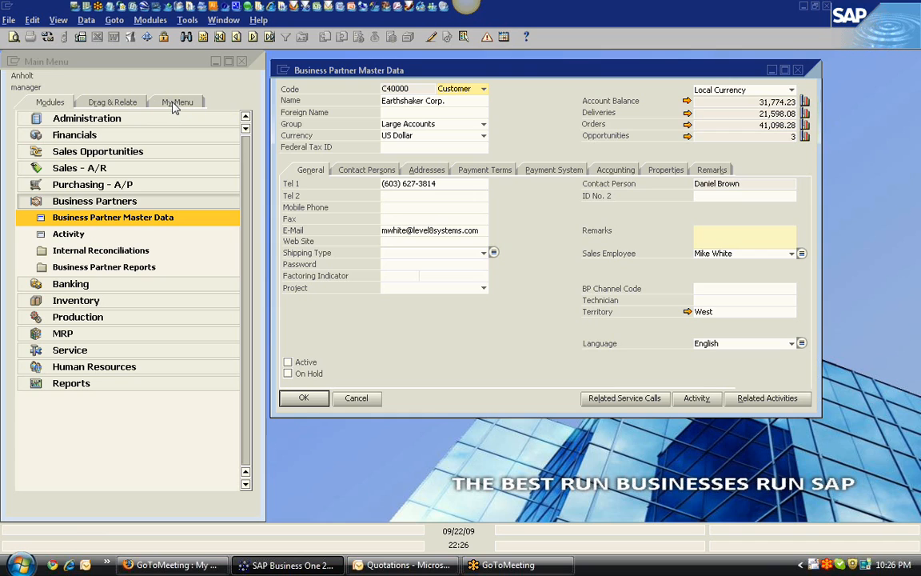
Step: Use Drag & Relate to list the sales orders related to the Earthshaker Corp. name
{"action": "left_click", "coordinate": [124, 103]}
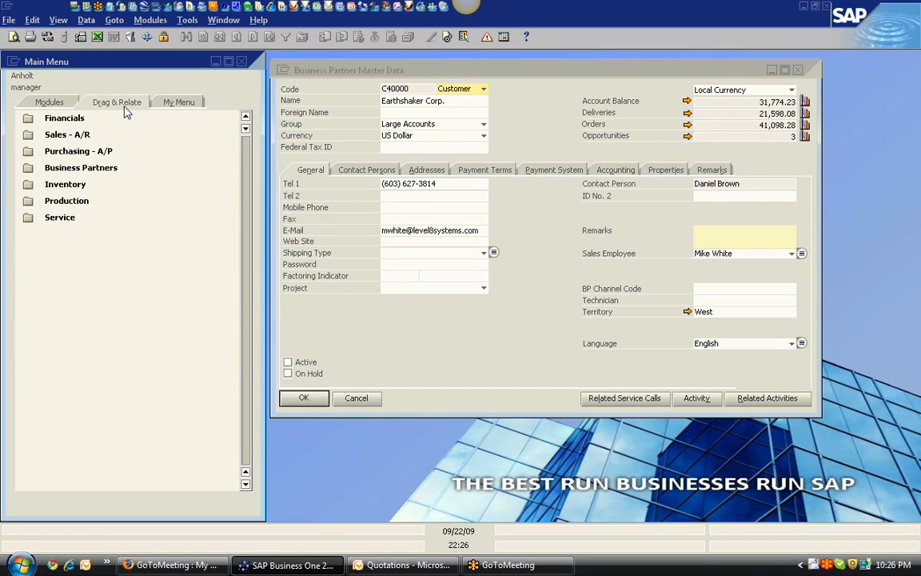
{"action": "left_click", "coordinate": [94, 136]}
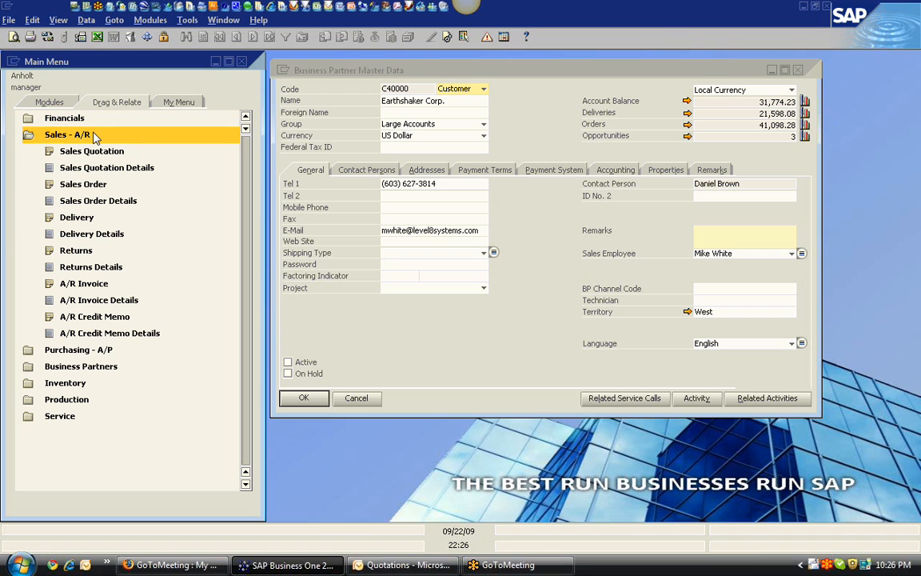
{"action": "left_click", "coordinate": [410, 103]}
{"action": "left_click", "coordinate": [410, 102]}
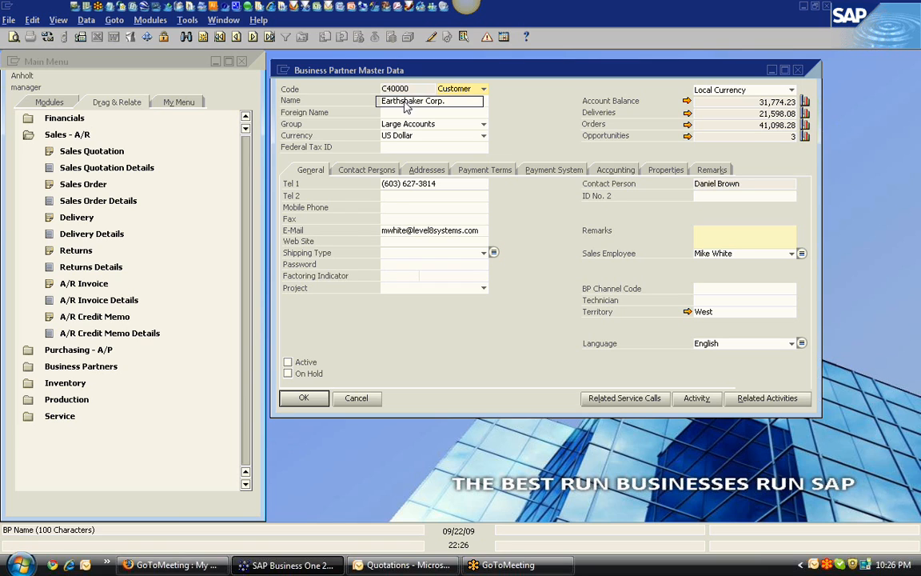
{"action": "left_click_drag", "start_coordinate": [406, 107], "coordinate": [82, 183]}
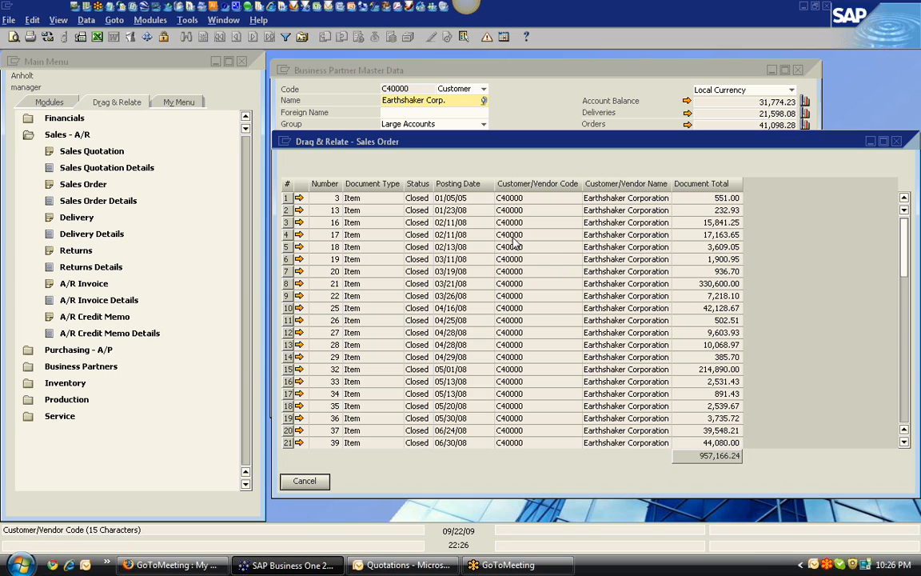
Step: Relate the Earthshaker customer code to sales order details, and relate item A00001 from that list to sales orders
{"action": "left_click_drag", "start_coordinate": [513, 237], "coordinate": [82, 207]}
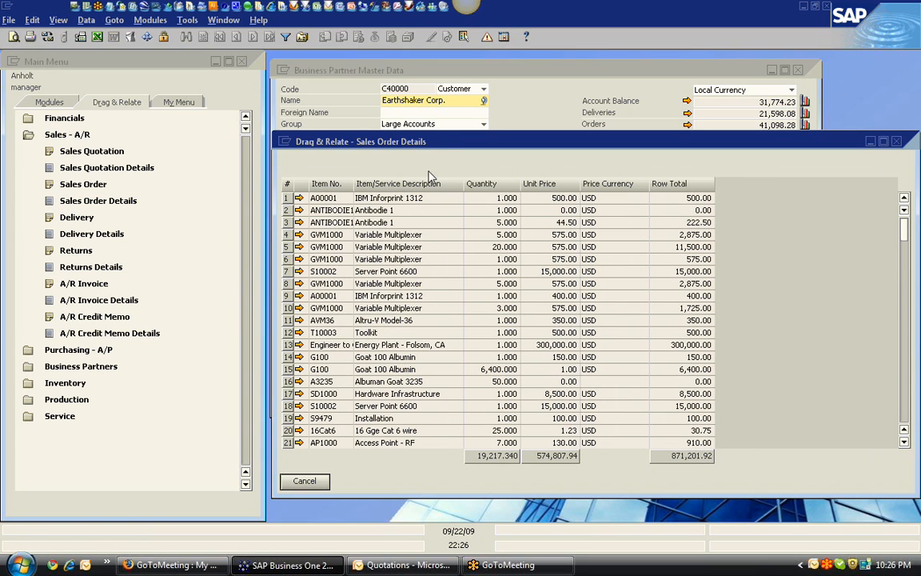
{"action": "left_click", "coordinate": [328, 200]}
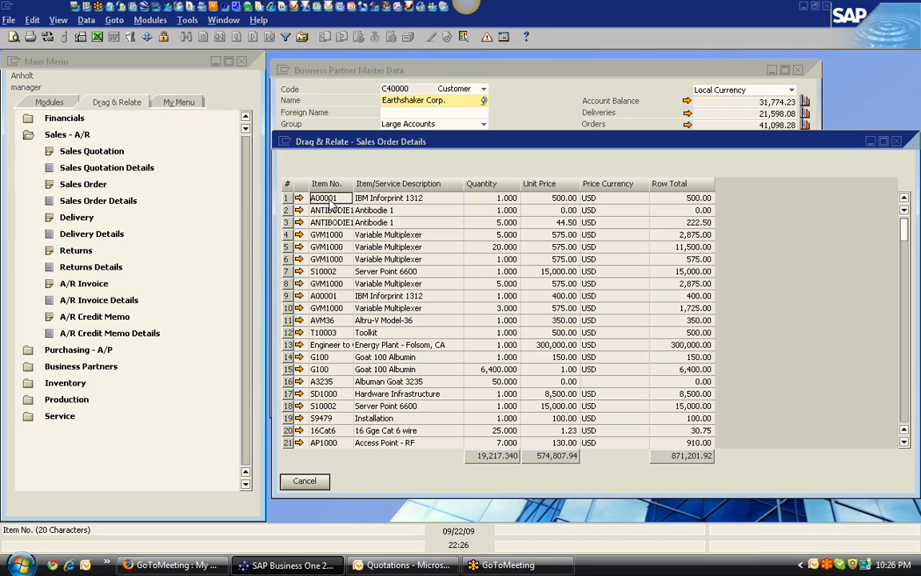
{"action": "left_click_drag", "start_coordinate": [328, 199], "coordinate": [106, 194]}
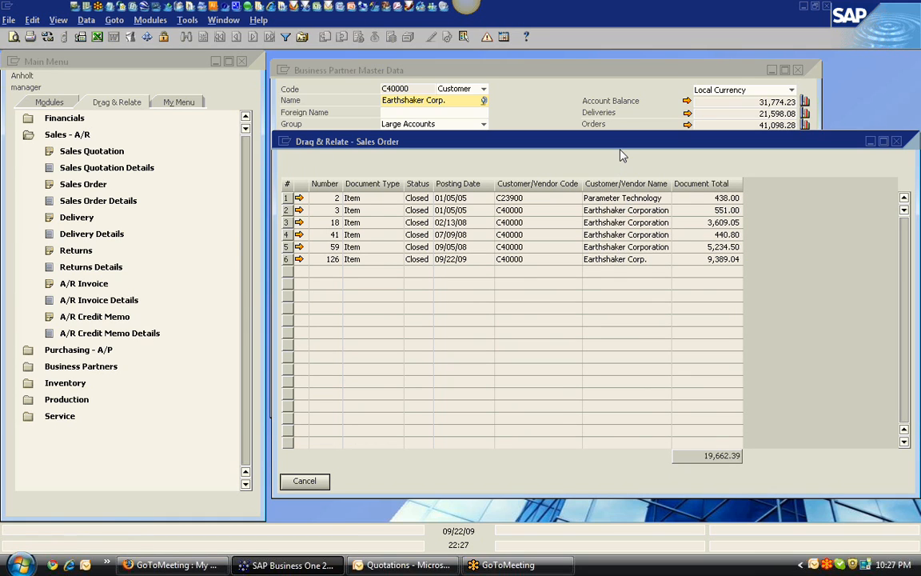
Step: Relate Parameter Technology's customer code from the item's sales order list to sales order details
{"action": "left_click_drag", "start_coordinate": [622, 147], "coordinate": [677, 197]}
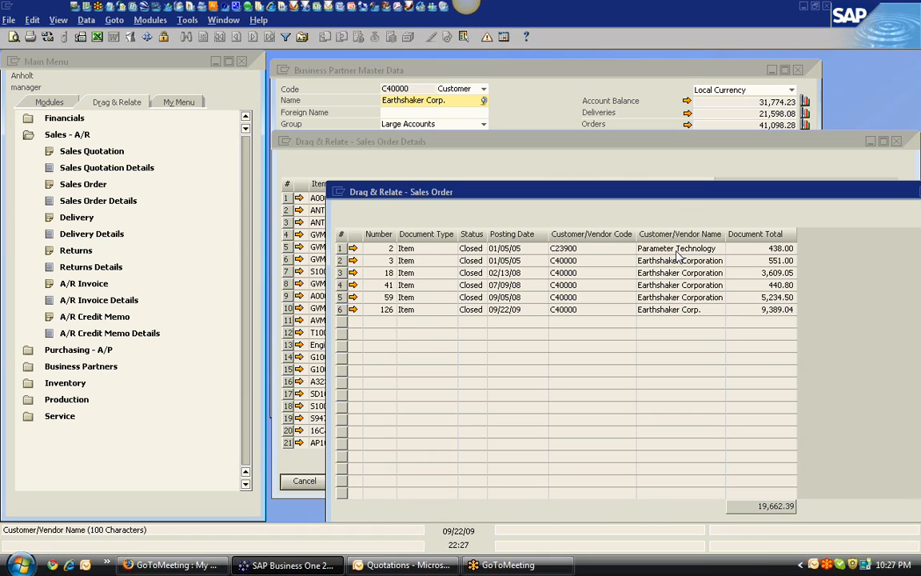
{"action": "left_click", "coordinate": [582, 251]}
{"action": "left_click_drag", "start_coordinate": [582, 249], "coordinate": [110, 206]}
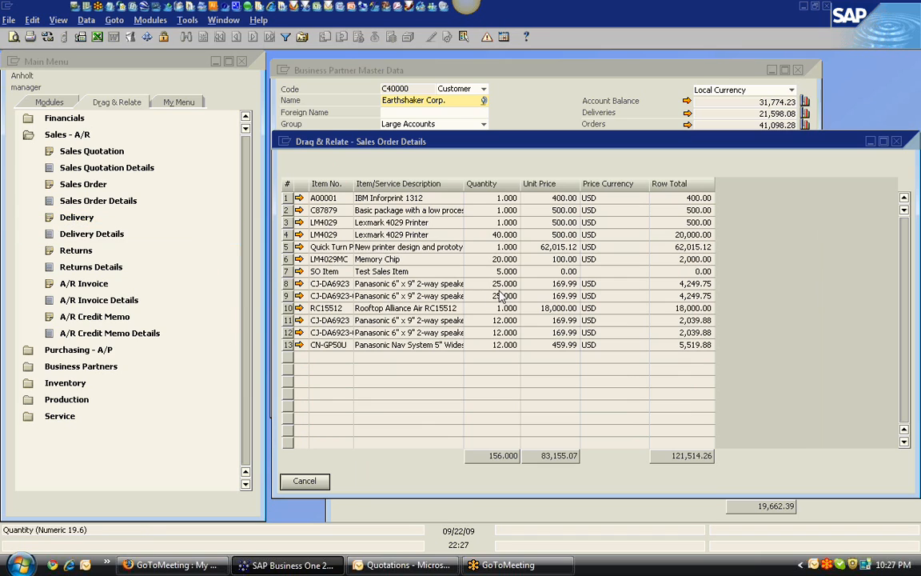
Step: Relate item A00001 to purchase orders, and relate Acme Associates' vendor code from that list to purchase order details
{"action": "left_click", "coordinate": [79, 350]}
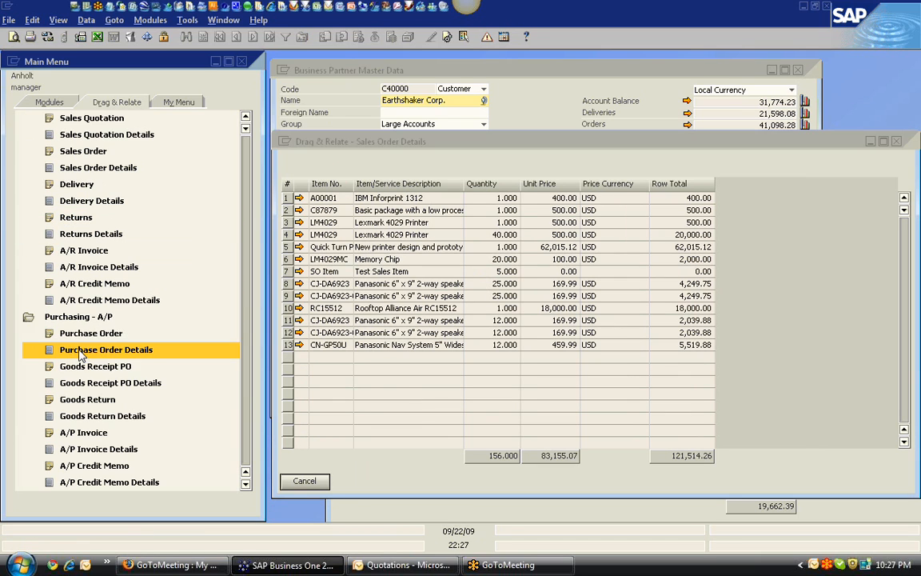
{"action": "left_click_drag", "start_coordinate": [332, 198], "coordinate": [102, 335]}
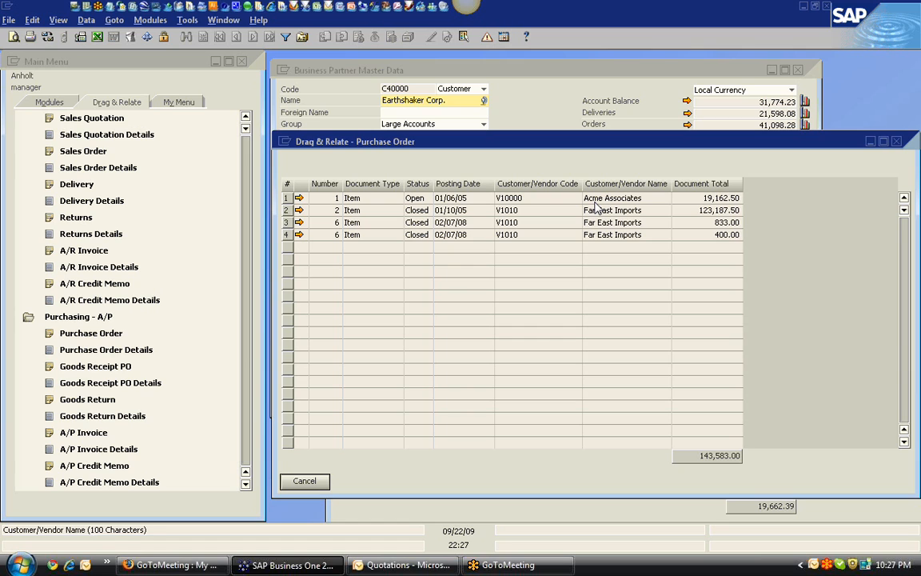
{"action": "left_click_drag", "start_coordinate": [512, 197], "coordinate": [126, 353]}
{"action": "left_click", "coordinate": [120, 351]}
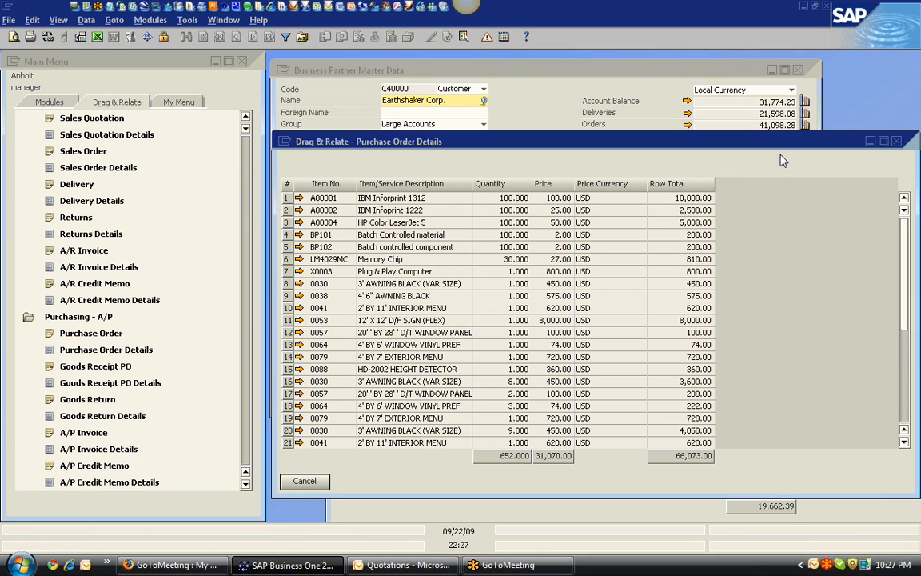
Step: Close the two purchasing result windows, Parameter Technology's sales order details, and the sales order list for item A00001
{"action": "left_click_drag", "start_coordinate": [742, 147], "coordinate": [605, 187]}
{"action": "left_click", "coordinate": [761, 180]}
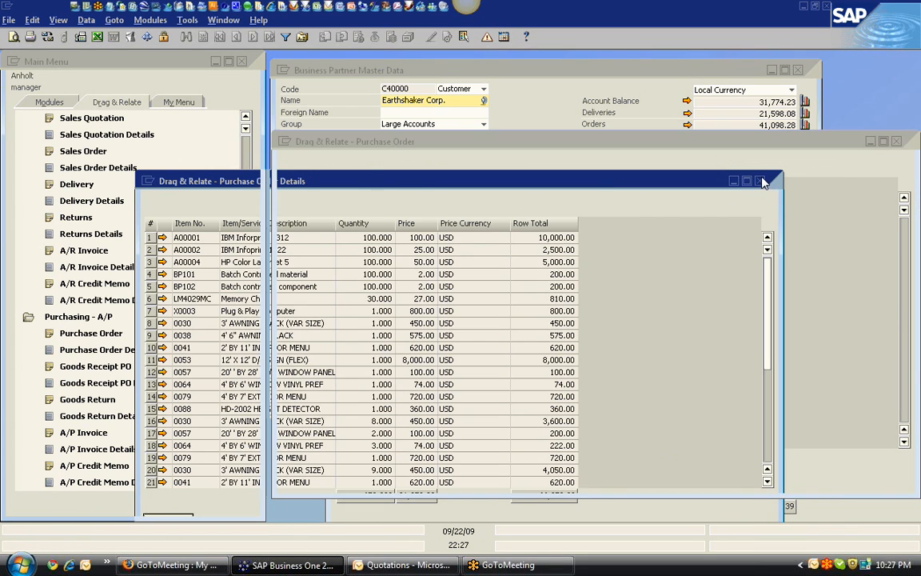
{"action": "left_click_drag", "start_coordinate": [765, 149], "coordinate": [584, 158]}
{"action": "left_click", "coordinate": [711, 152]}
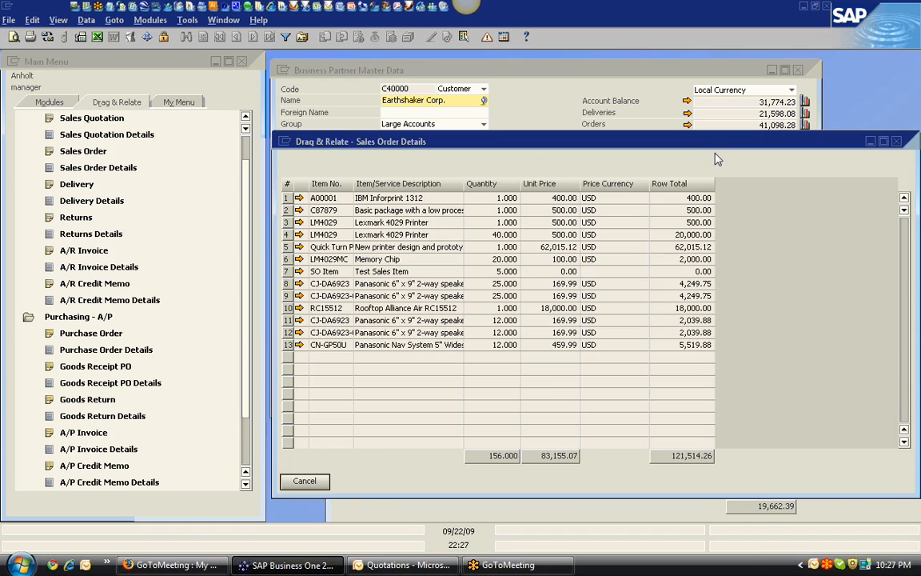
{"action": "left_click_drag", "start_coordinate": [712, 146], "coordinate": [554, 152]}
{"action": "left_click", "coordinate": [737, 149]}
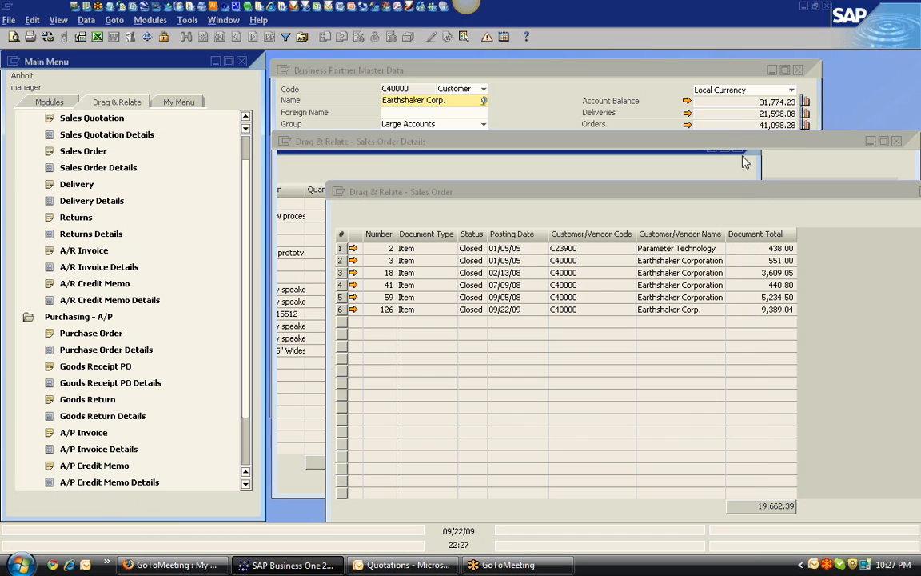
{"action": "left_click", "coordinate": [727, 193]}
{"action": "left_click_drag", "start_coordinate": [727, 195], "coordinate": [574, 173]}
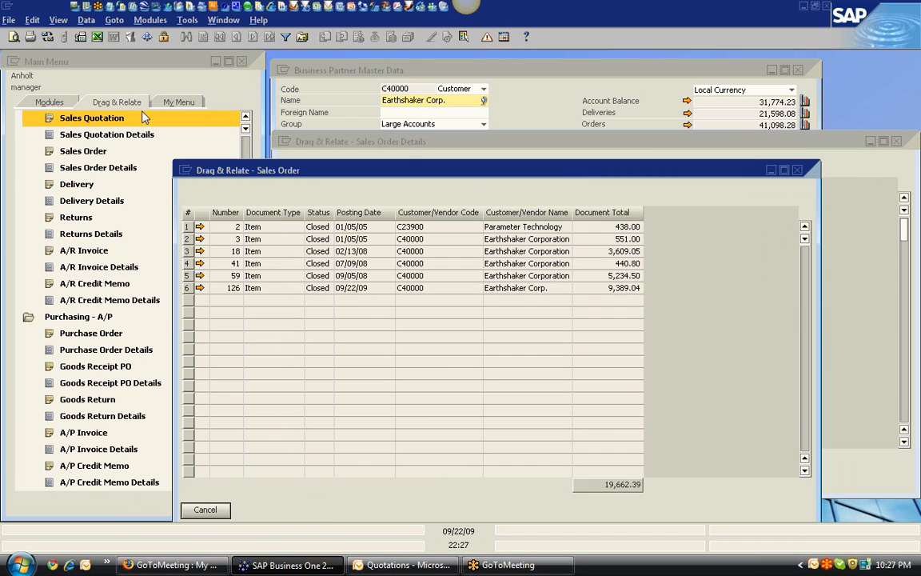
{"action": "left_click", "coordinate": [800, 173]}
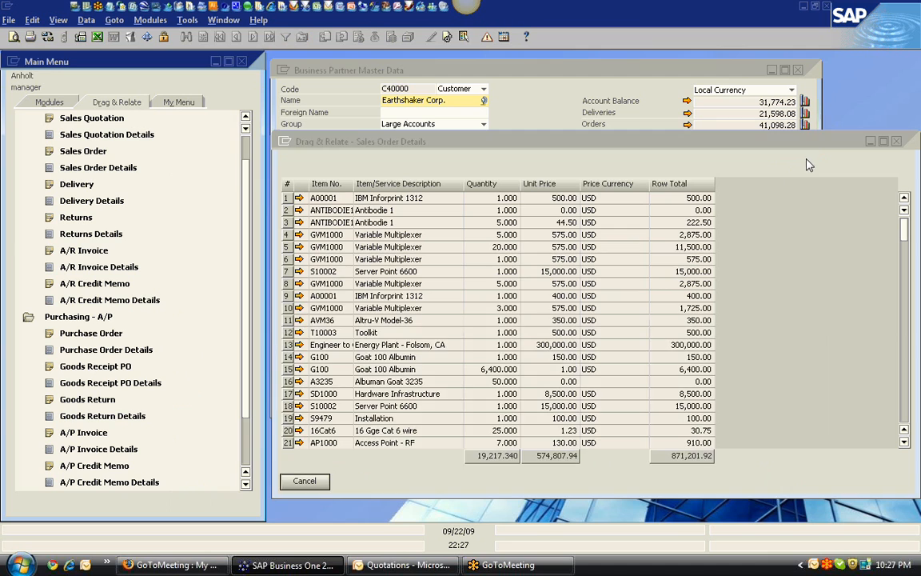
Step: Close the remaining Drag & Relate results and the Earthshaker business partner record, and return to the collapsed list of modules
{"action": "left_click", "coordinate": [769, 143]}
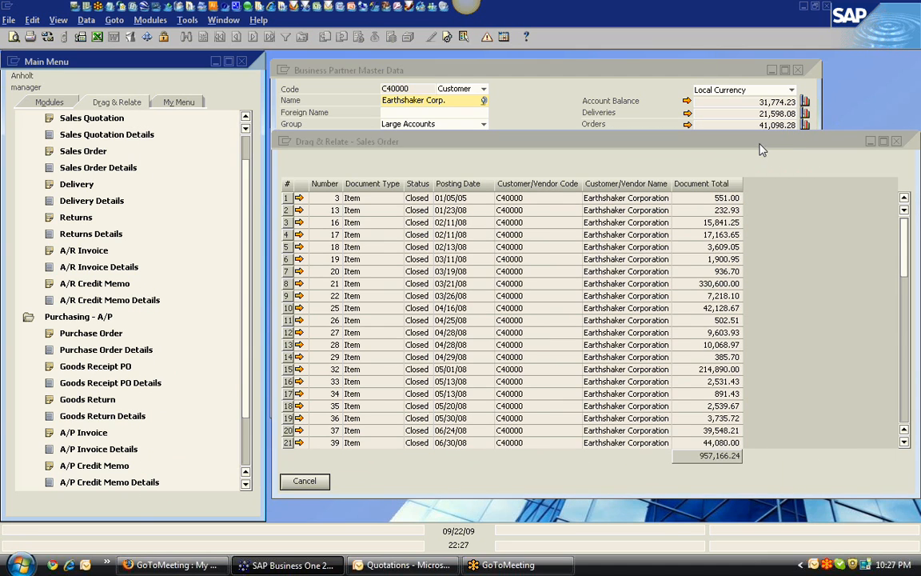
{"action": "left_click_drag", "start_coordinate": [692, 140], "coordinate": [601, 142]}
{"action": "left_click", "coordinate": [796, 142]}
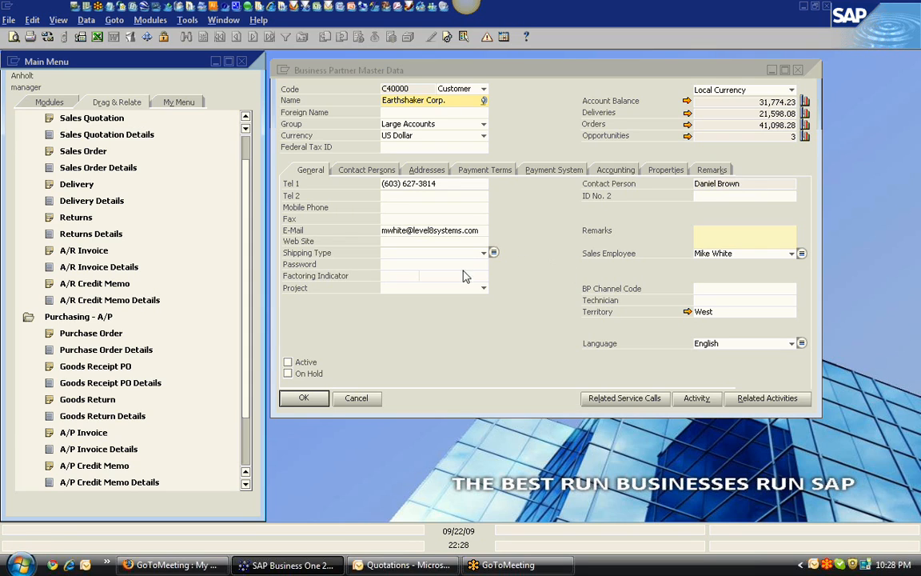
{"action": "left_click", "coordinate": [352, 398]}
{"action": "left_click", "coordinate": [352, 398]}
{"action": "left_click", "coordinate": [46, 101]}
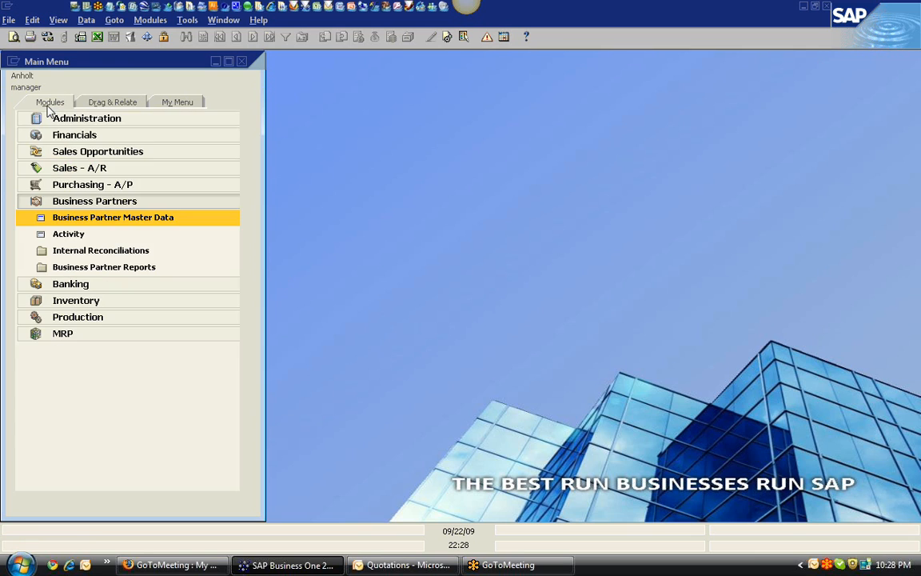
{"action": "left_click", "coordinate": [89, 203]}
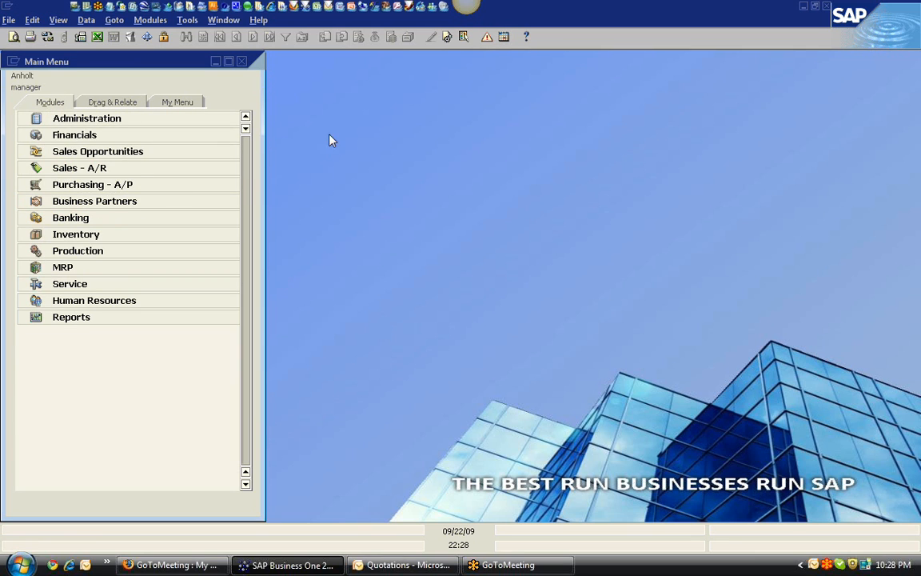
Step: Start a query in the Query Generator with the Sales Order (ORDR) and Sales Order - Rows (RDR1) tables
{"action": "left_click", "coordinate": [187, 20]}
{"action": "mouse_move", "coordinate": [219, 111]}
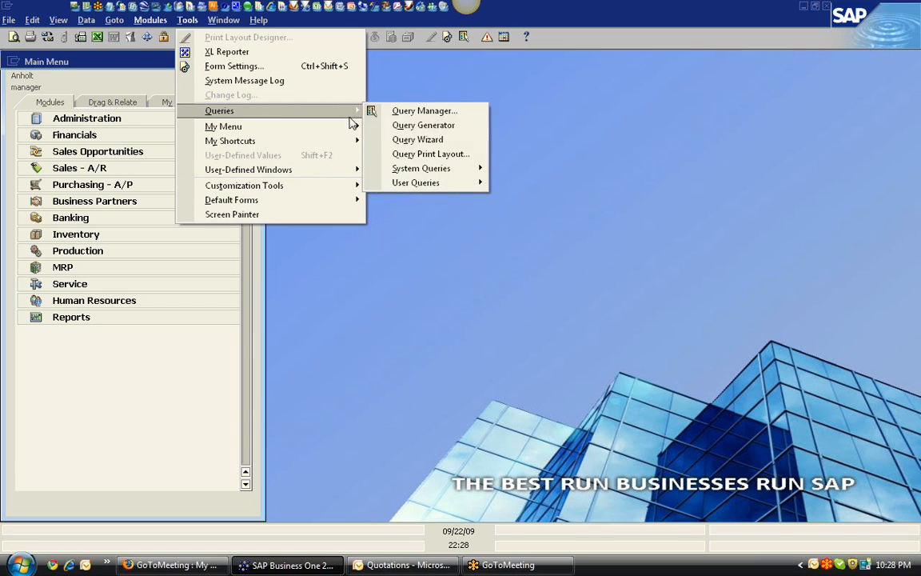
{"action": "left_click", "coordinate": [432, 125]}
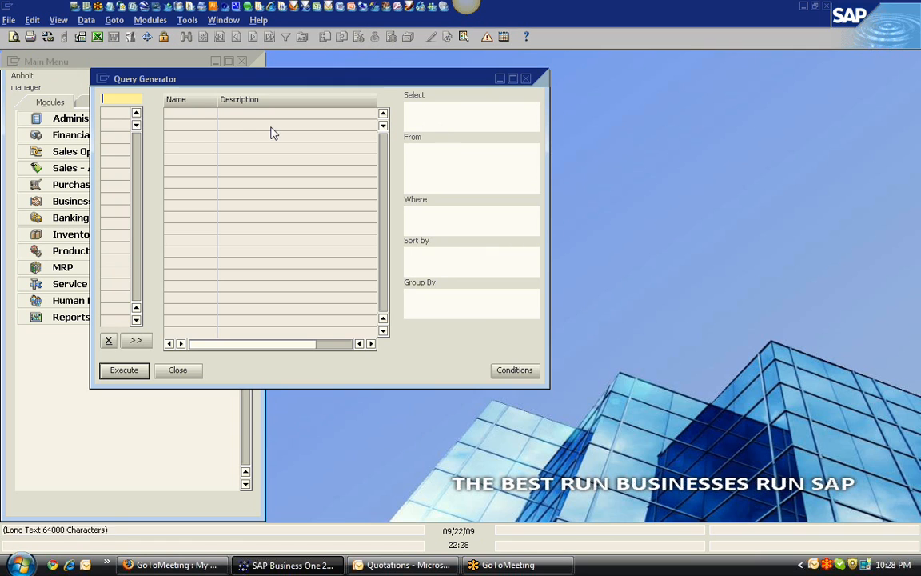
{"action": "key", "text": "Tab"}
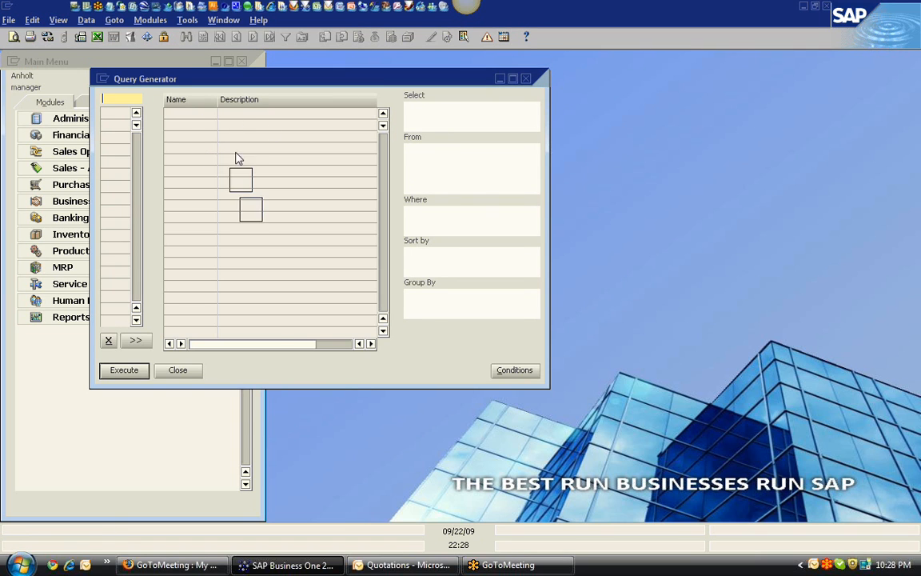
{"action": "double_click", "coordinate": [248, 119]}
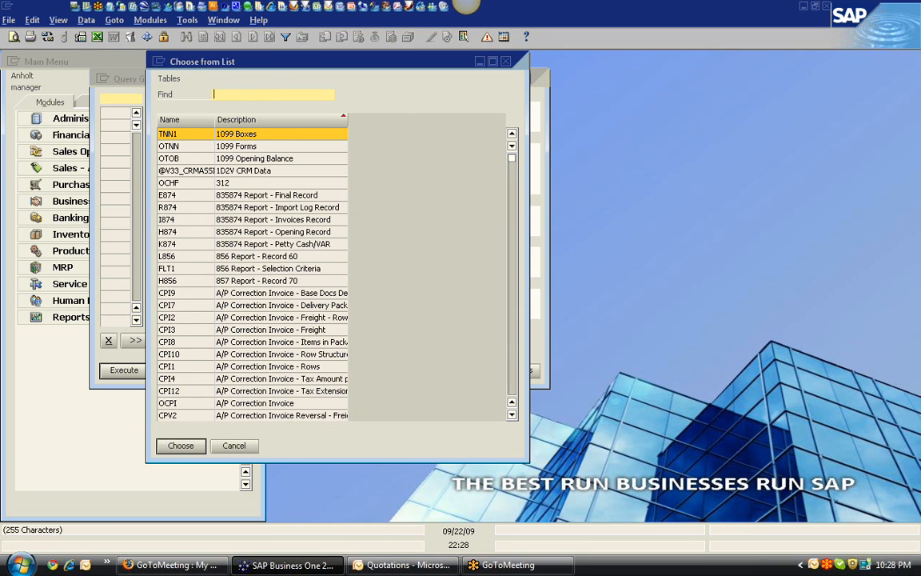
{"action": "type", "text": "sales"}
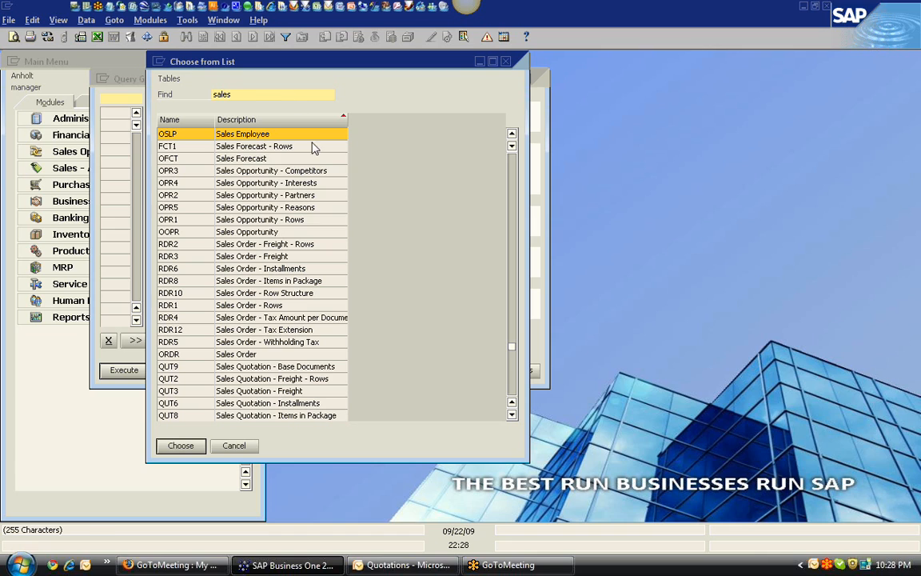
{"action": "left_click", "coordinate": [279, 355]}
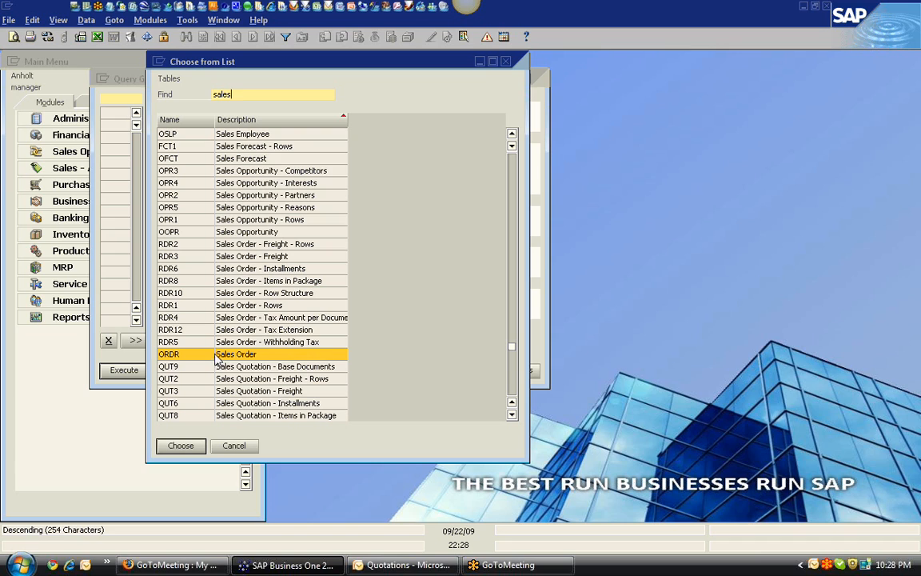
{"action": "left_click", "coordinate": [290, 310], "text": "ctrl"}
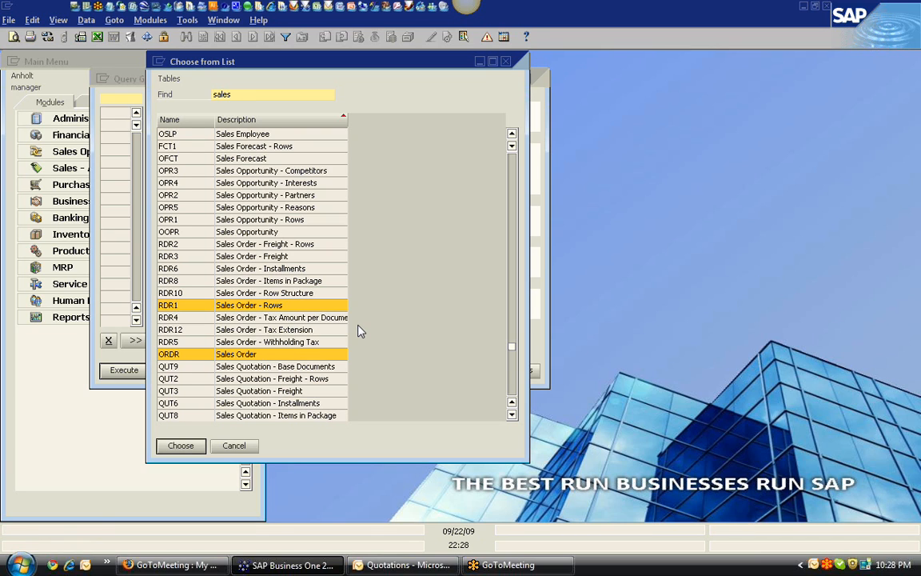
{"action": "left_click", "coordinate": [181, 446]}
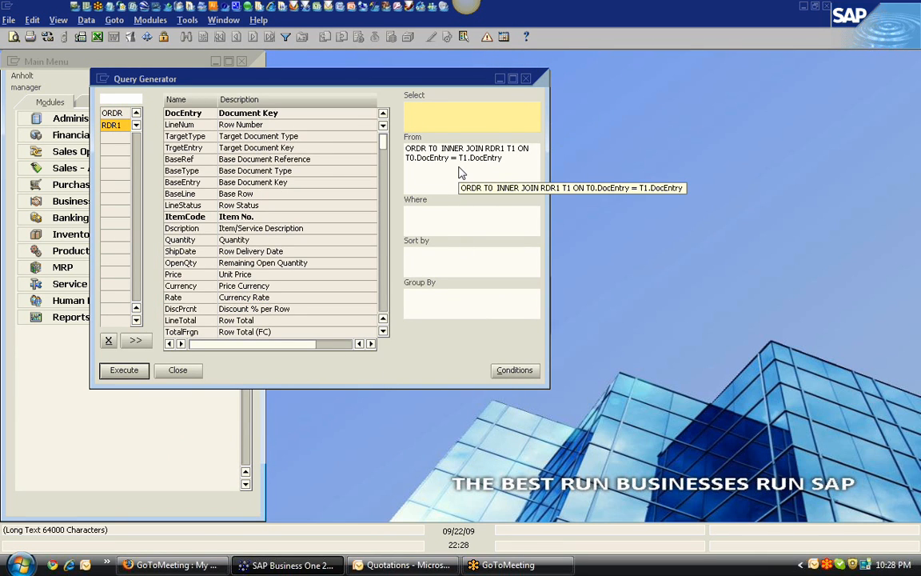
Step: Add the ORDR fields DocNum, CardCode, CardName and PaidToDate to the query's selection
{"action": "left_click", "coordinate": [112, 115]}
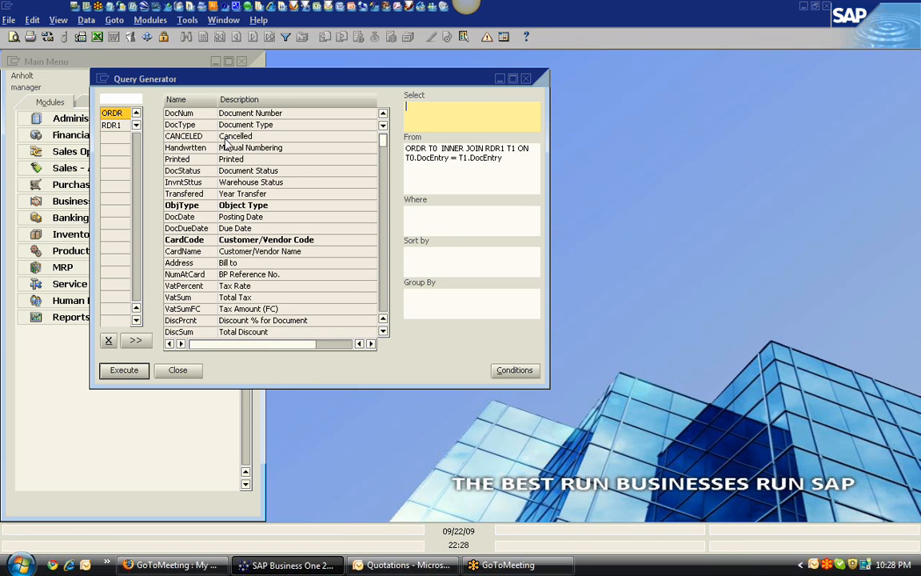
{"action": "left_click", "coordinate": [255, 115]}
{"action": "double_click", "coordinate": [256, 116]}
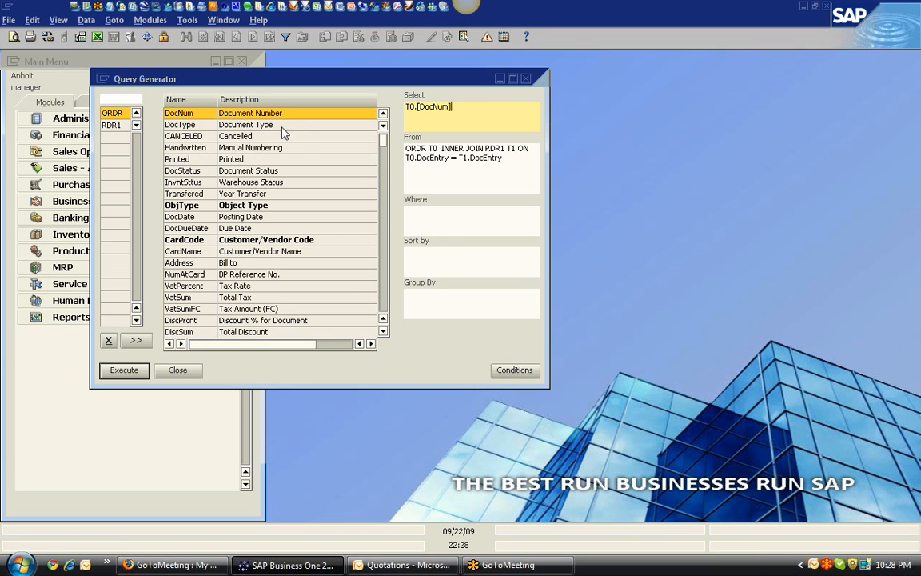
{"action": "double_click", "coordinate": [271, 239]}
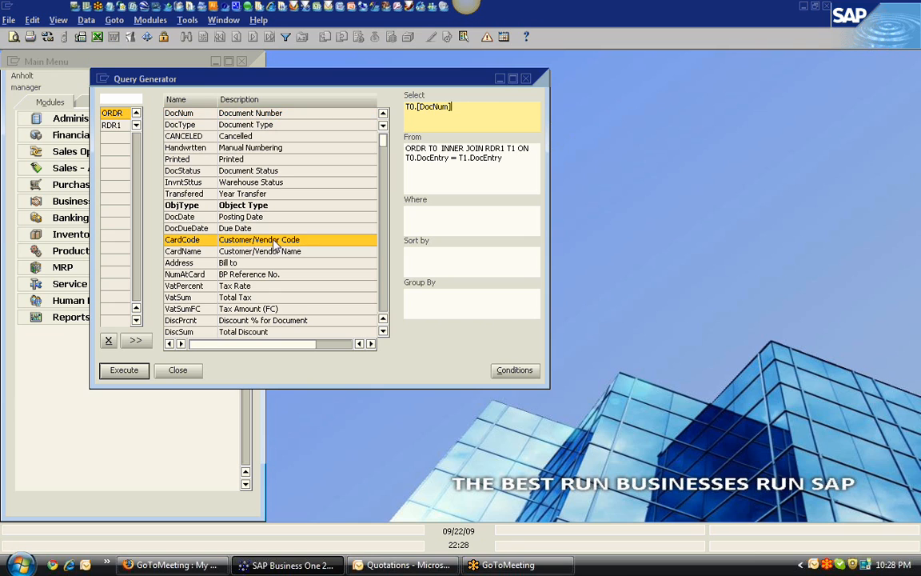
{"action": "double_click", "coordinate": [272, 251]}
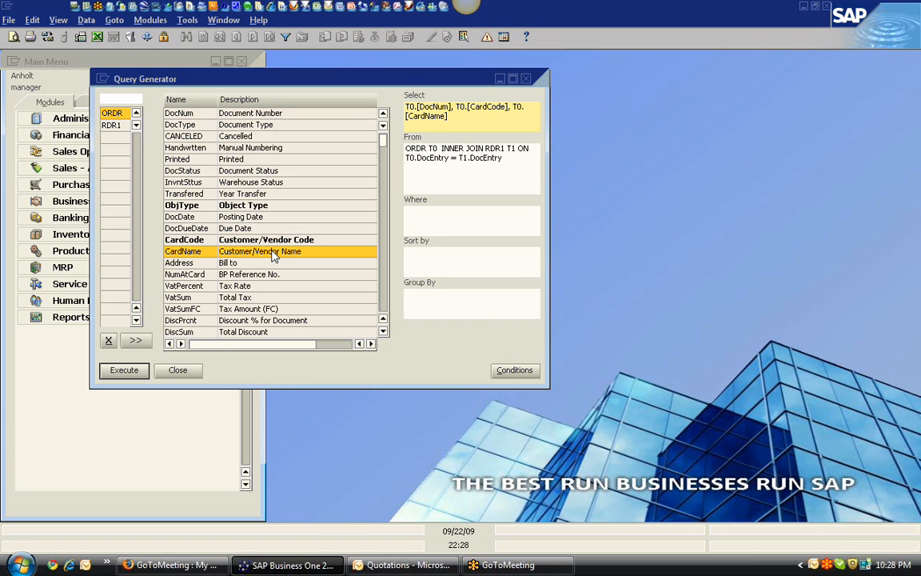
{"action": "left_click", "coordinate": [384, 285]}
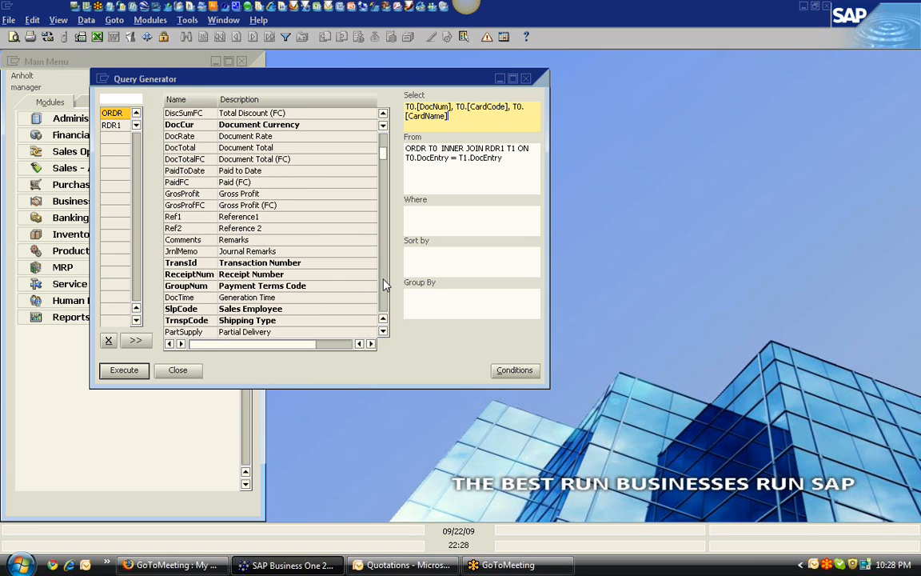
{"action": "double_click", "coordinate": [260, 172]}
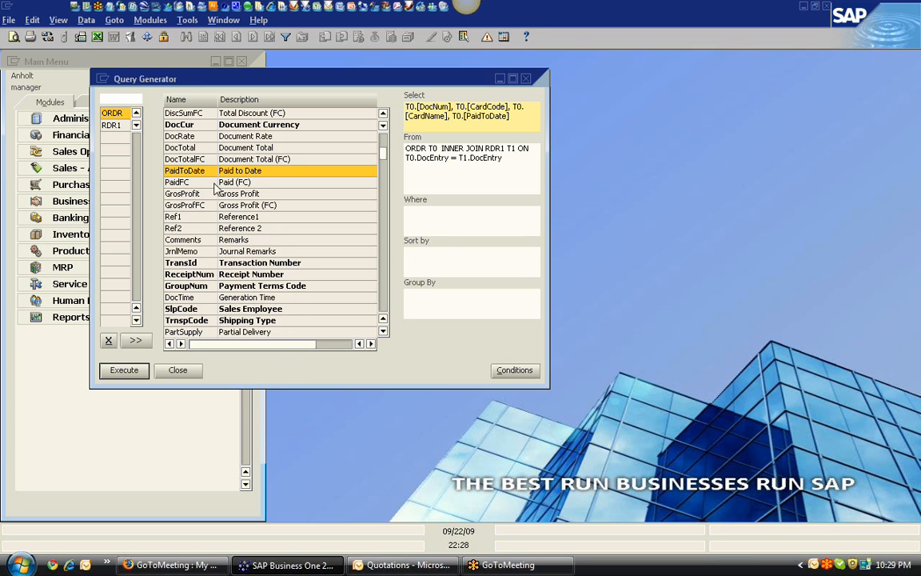
Step: Add the RDR1 fields ItemCode, Dscription, Quantity, ShipDate and LineTotal to the query's selection
{"action": "left_click", "coordinate": [111, 126]}
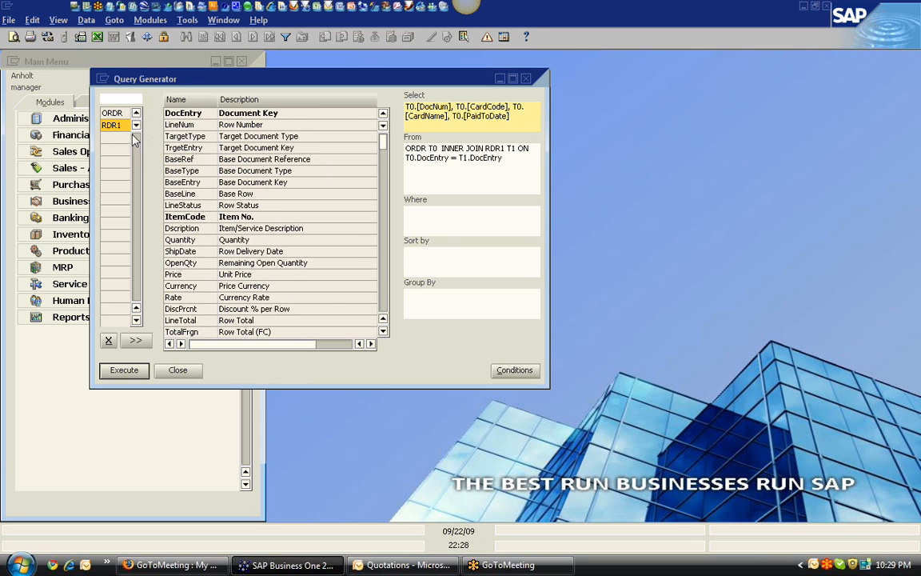
{"action": "left_click", "coordinate": [248, 217]}
{"action": "double_click", "coordinate": [248, 218]}
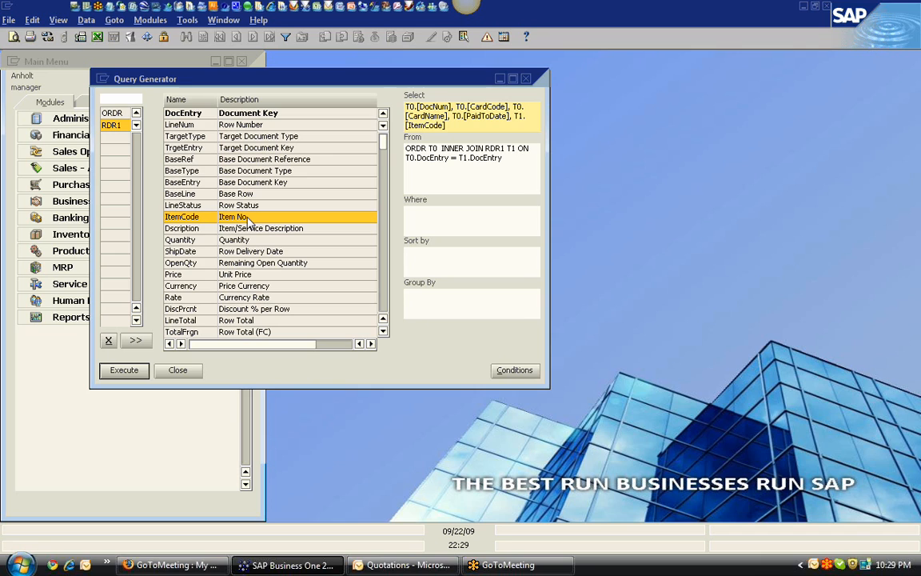
{"action": "left_click", "coordinate": [263, 230]}
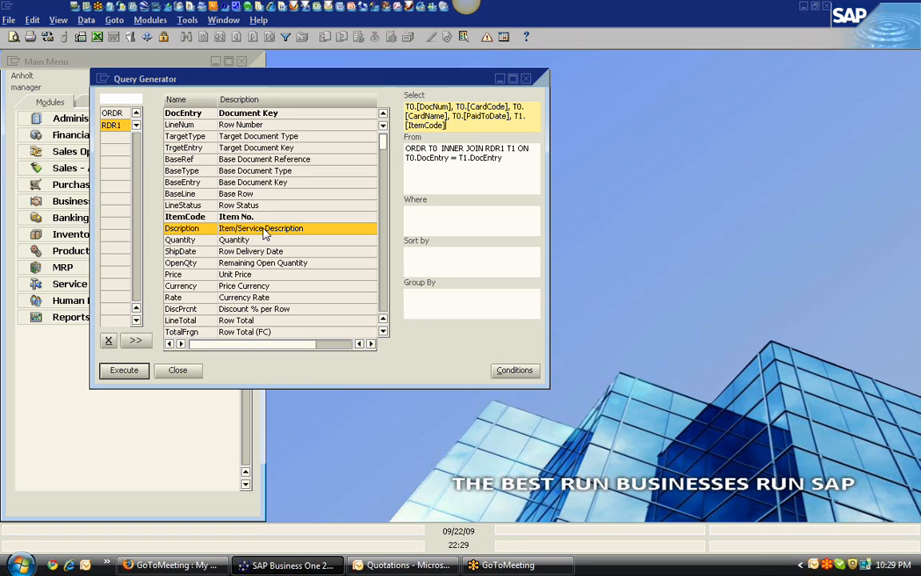
{"action": "double_click", "coordinate": [263, 229]}
{"action": "left_click", "coordinate": [251, 240]}
{"action": "left_click", "coordinate": [274, 252]}
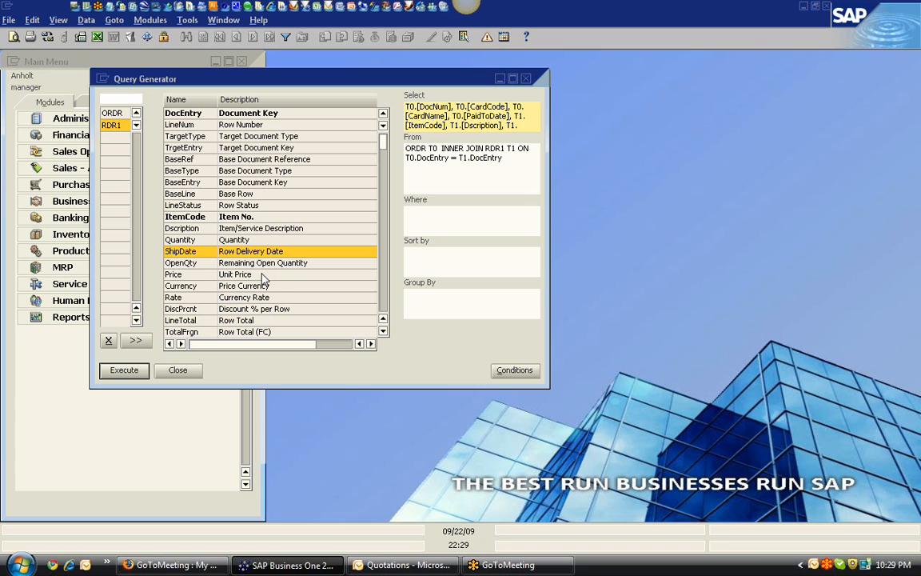
{"action": "left_click", "coordinate": [270, 322]}
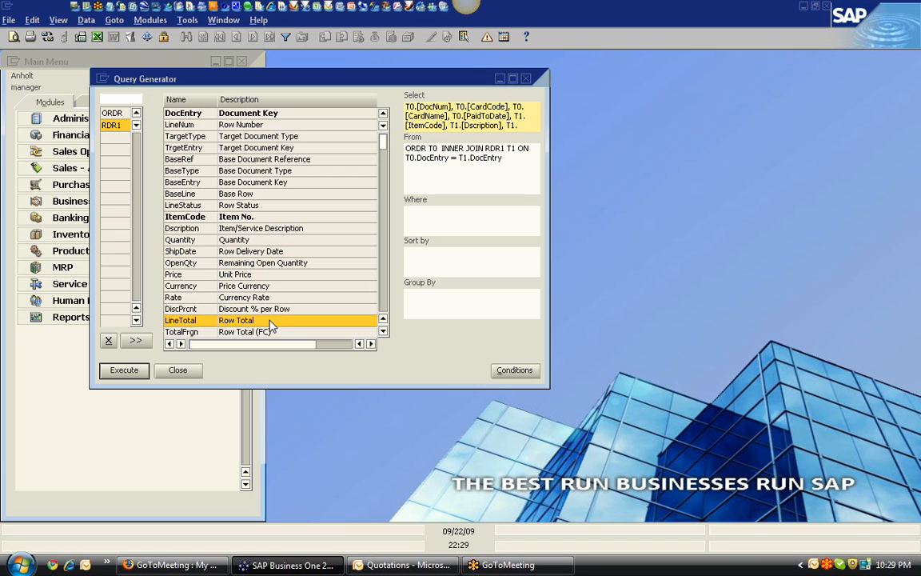
Step: Execute the sales order query, view its results as a chart, and close the chart
{"action": "left_click", "coordinate": [124, 369]}
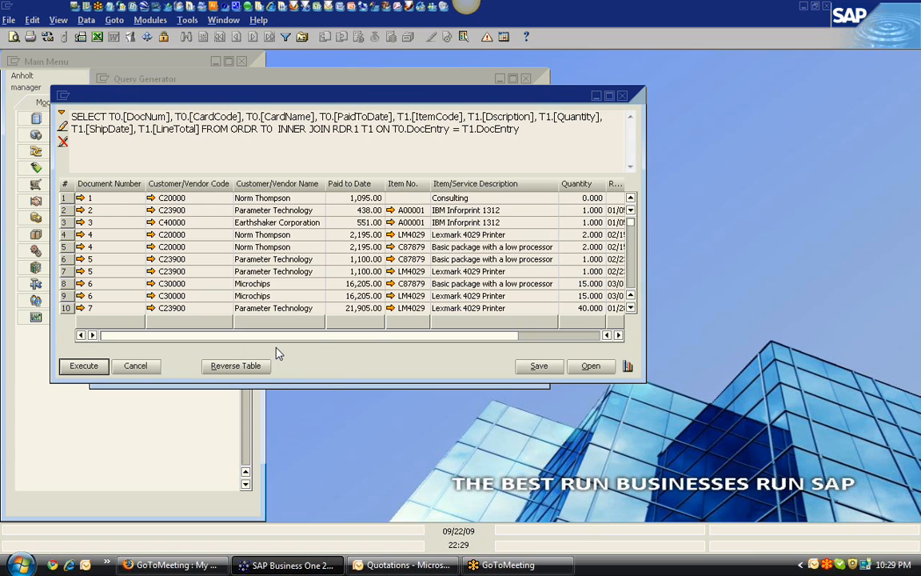
{"action": "left_click", "coordinate": [627, 366]}
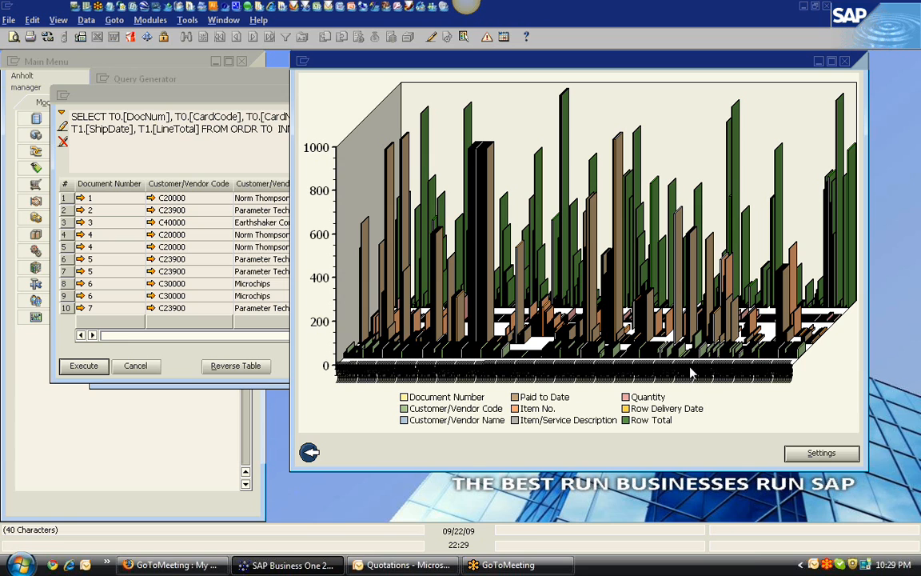
{"action": "left_click", "coordinate": [844, 61]}
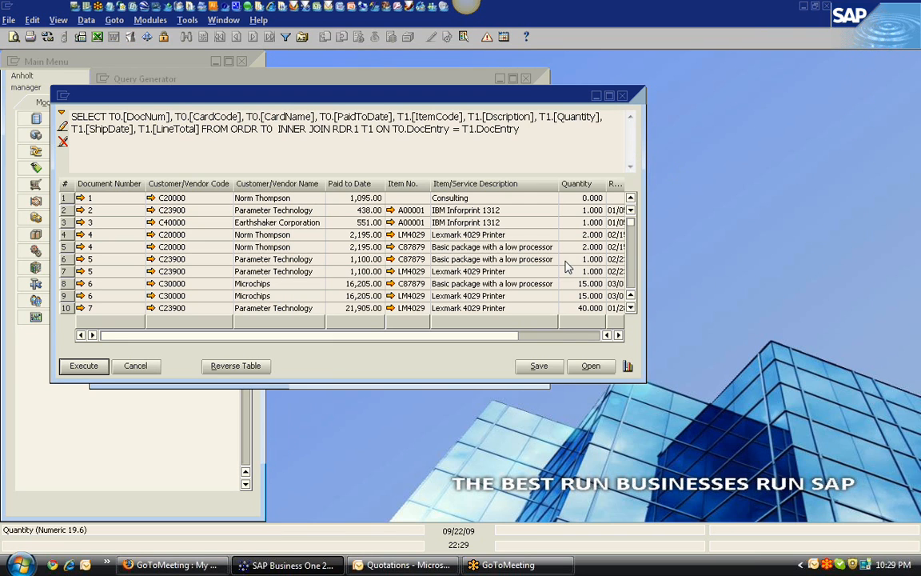
Step: Save the query in the Sales category under a personalised sales query name, and close the results and the Query Generator
{"action": "left_click", "coordinate": [541, 367]}
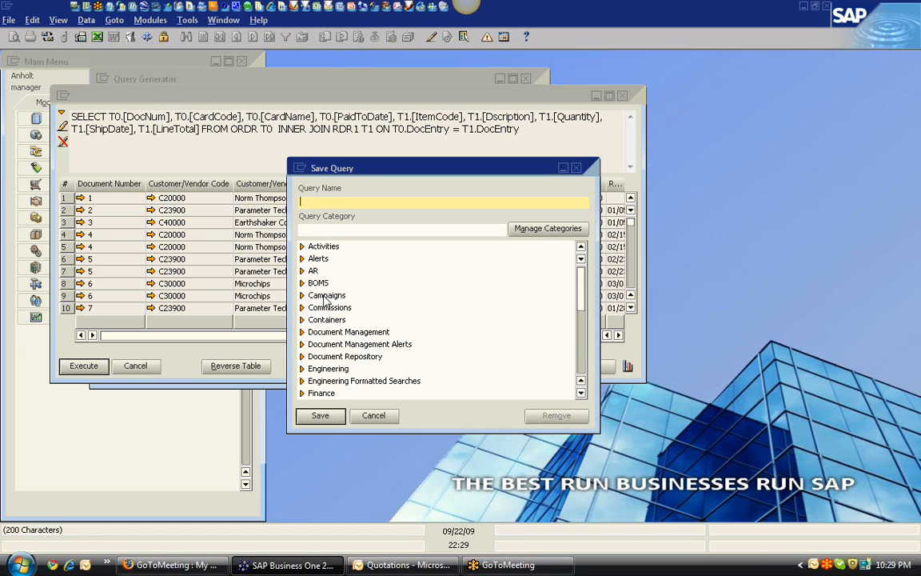
{"action": "scroll", "coordinate": [360, 380], "scroll_direction": "down", "scroll_amount": 3}
{"action": "scroll", "coordinate": [350, 366], "scroll_direction": "down", "scroll_amount": 3}
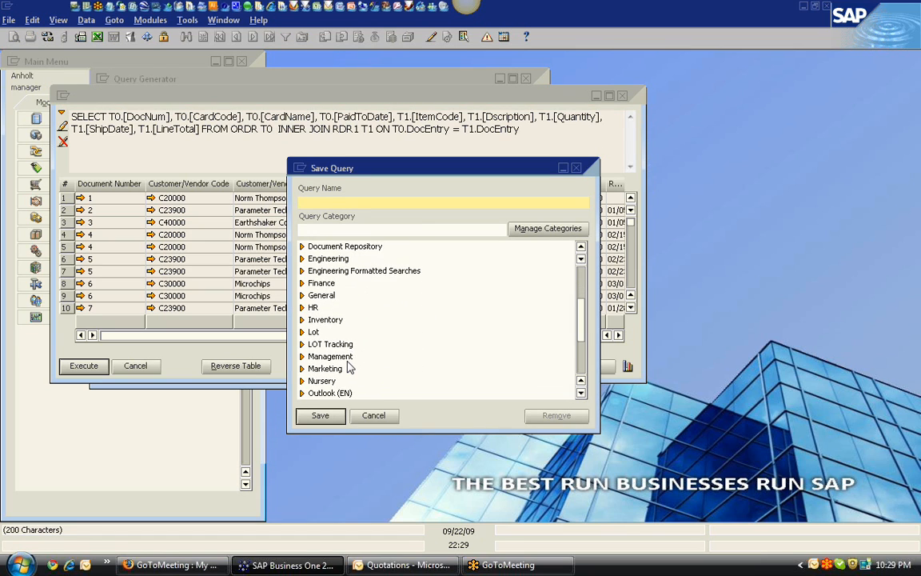
{"action": "left_click", "coordinate": [318, 369]}
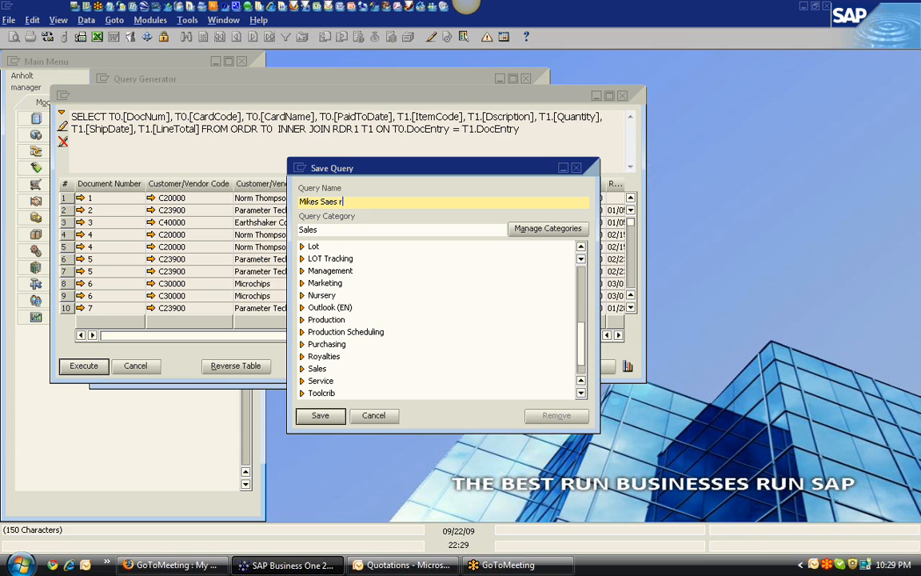
{"action": "type", "text": "t"}
{"action": "left_click", "coordinate": [327, 416]}
{"action": "left_click", "coordinate": [135, 365]}
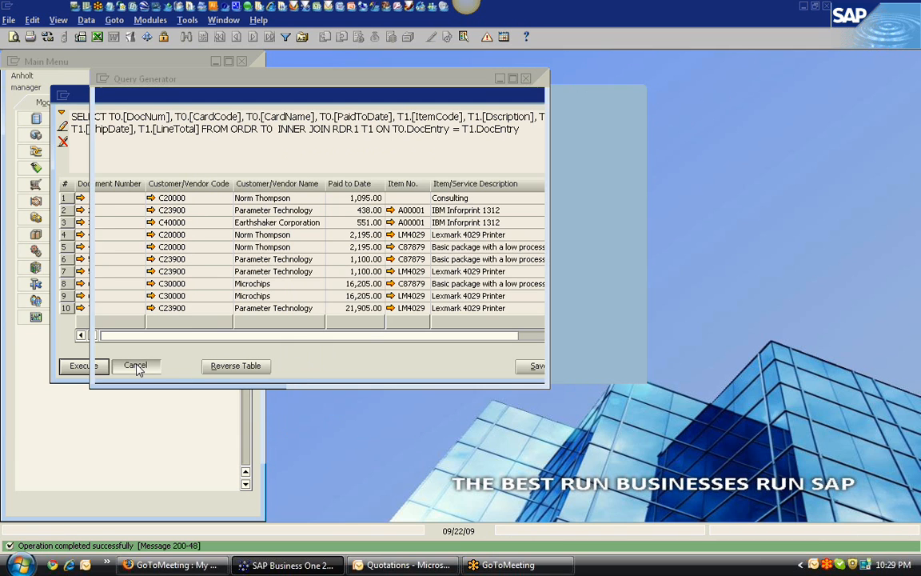
{"action": "left_click", "coordinate": [177, 369]}
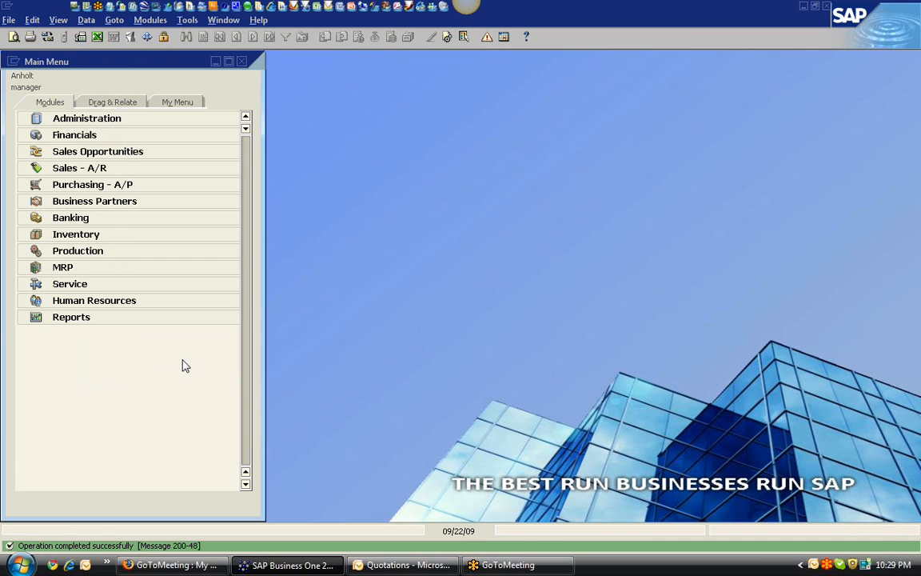
Step: Look through the saved query categories in the Query Manager and close it
{"action": "left_click", "coordinate": [463, 37]}
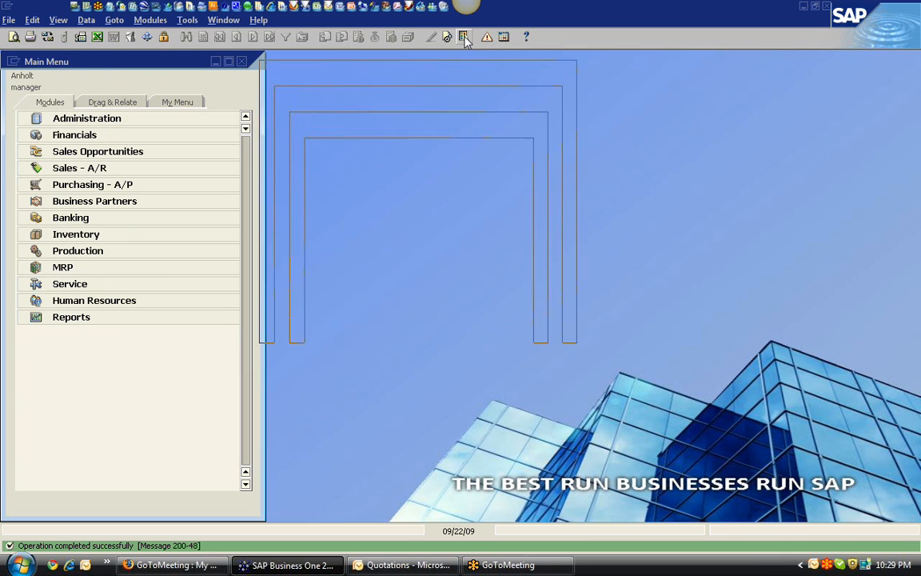
{"action": "scroll", "coordinate": [320, 240], "scroll_direction": "down", "scroll_amount": 2}
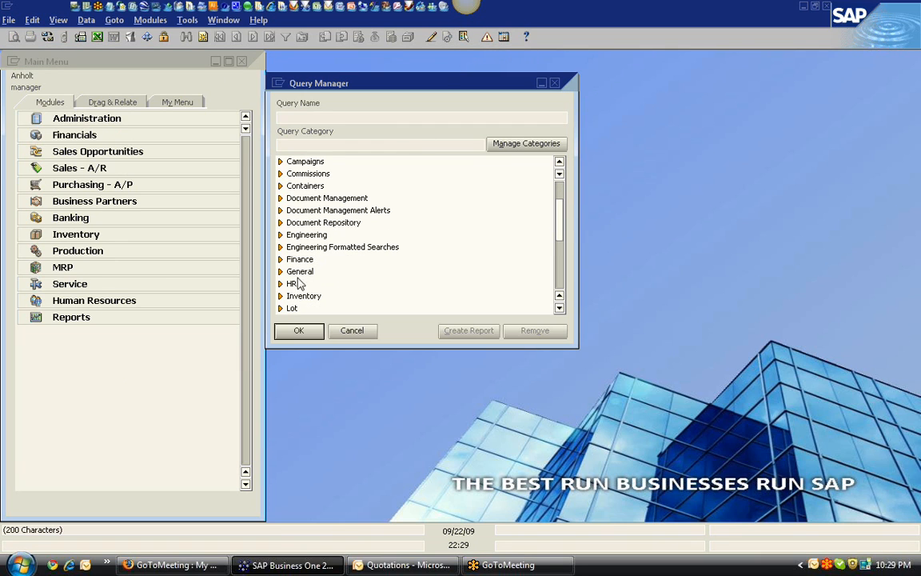
{"action": "left_click", "coordinate": [353, 331]}
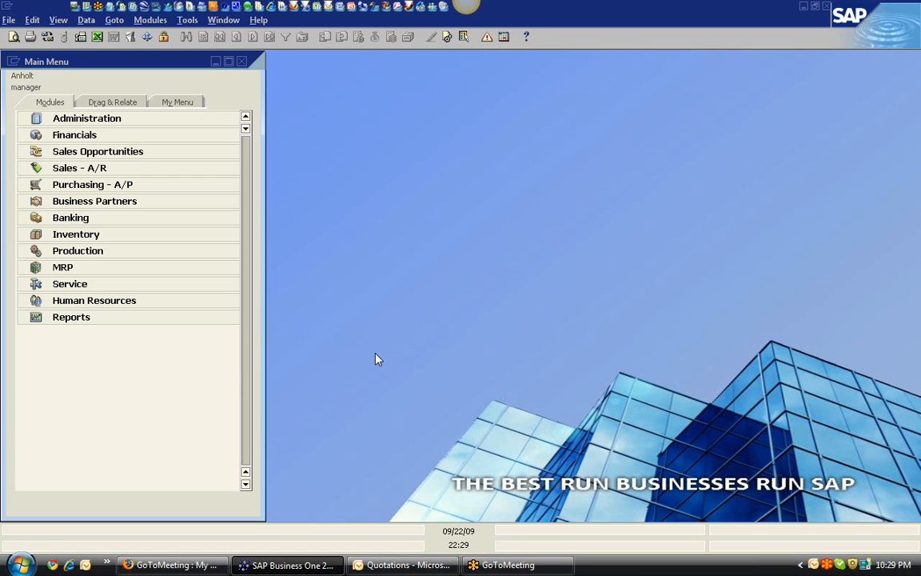
Step: Switch to Outlook, start a new quotation with a customer picked from the business partner list, and cancel it
{"action": "left_click", "coordinate": [403, 564]}
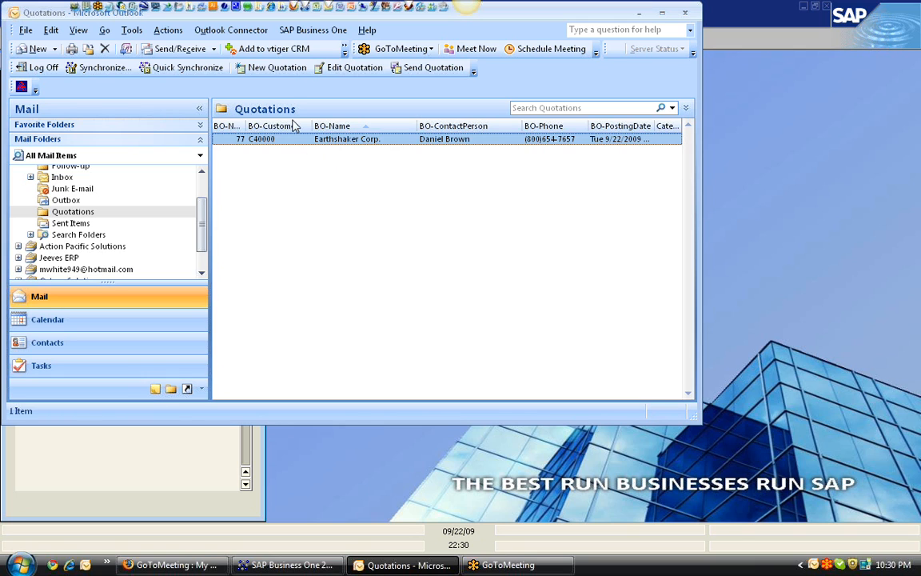
{"action": "left_click", "coordinate": [272, 67]}
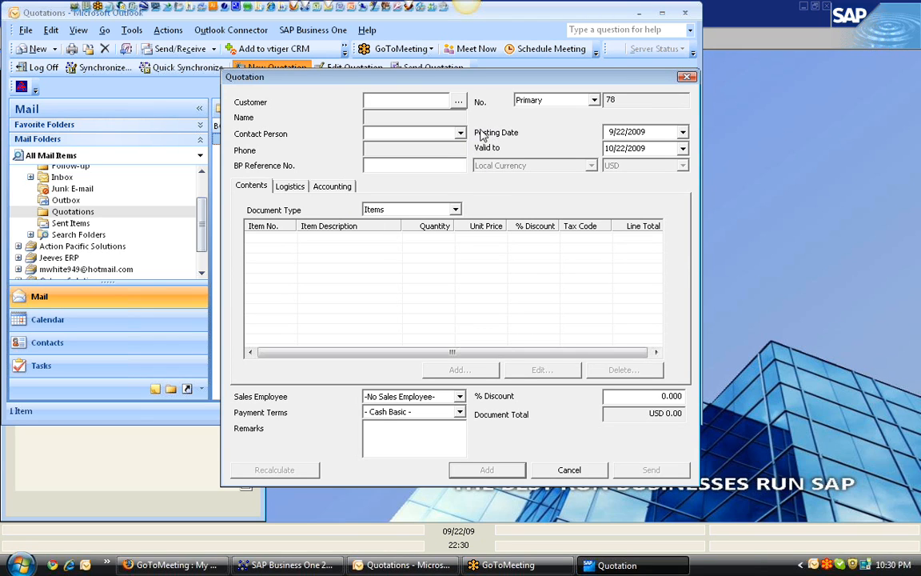
{"action": "left_click", "coordinate": [459, 102]}
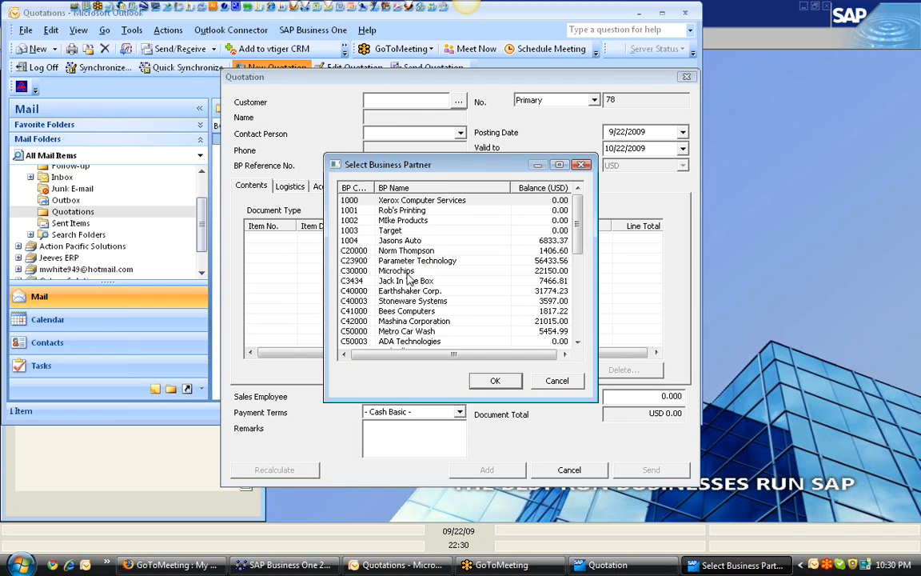
{"action": "double_click", "coordinate": [364, 230]}
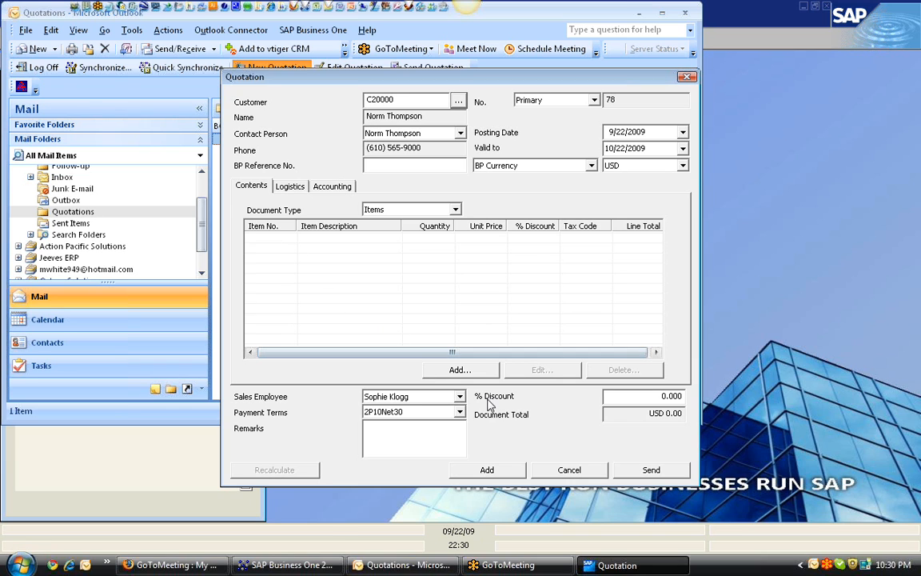
{"action": "key", "text": "Escape"}
{"action": "left_click", "coordinate": [473, 313]}
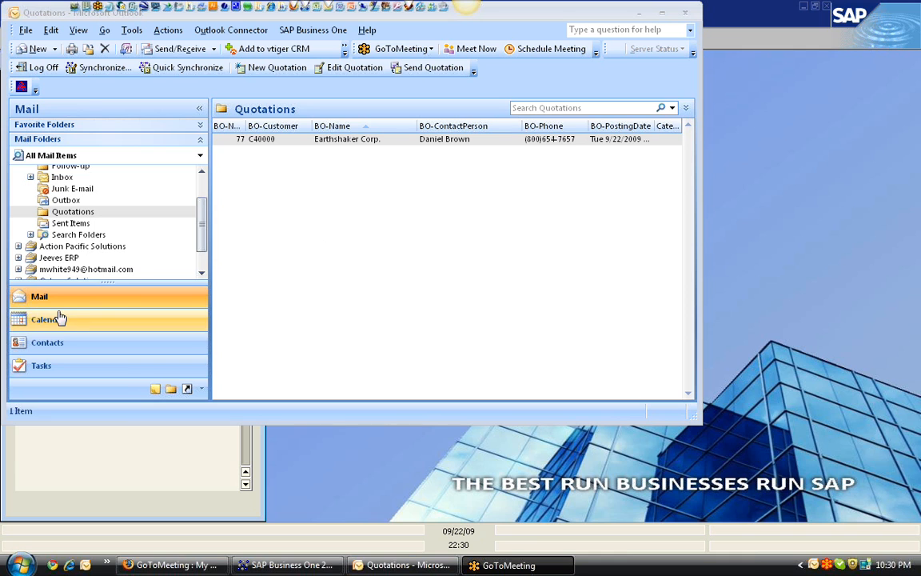
Step: Open the Earthshaker Corp. contact and delete the Excel snapshot attachment from its notes
{"action": "left_click", "coordinate": [62, 343]}
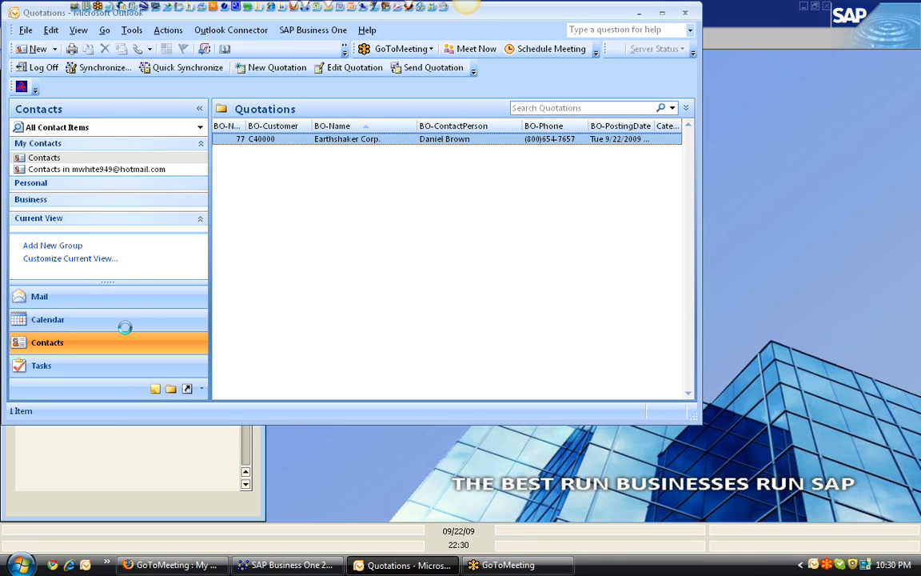
{"action": "left_click", "coordinate": [287, 308]}
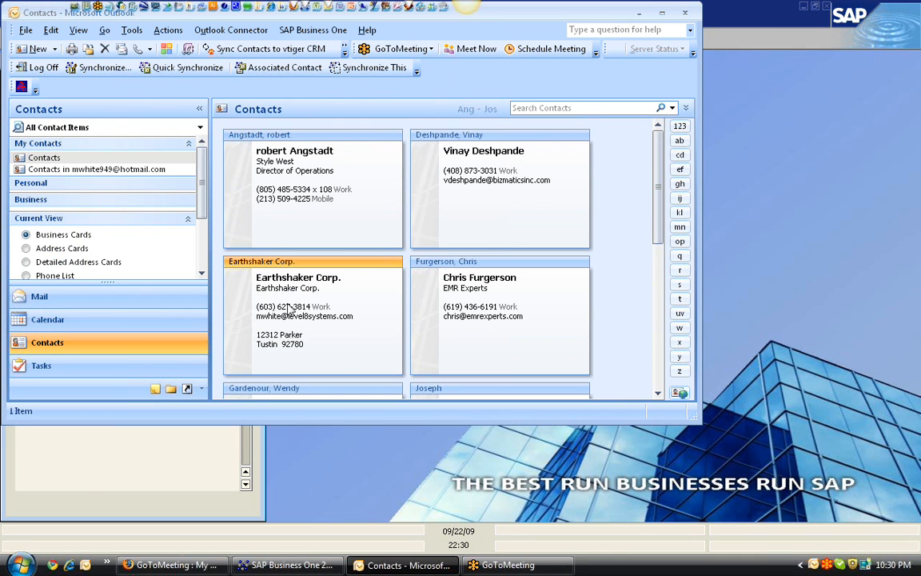
{"action": "double_click", "coordinate": [289, 308]}
{"action": "left_click", "coordinate": [421, 313]}
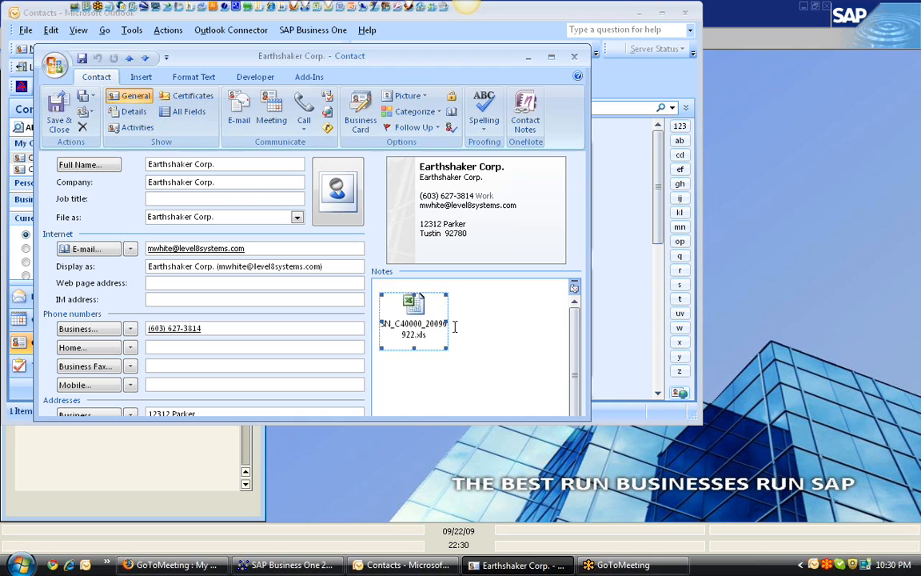
{"action": "left_click", "coordinate": [462, 330]}
{"action": "key", "text": "BackSpace"}
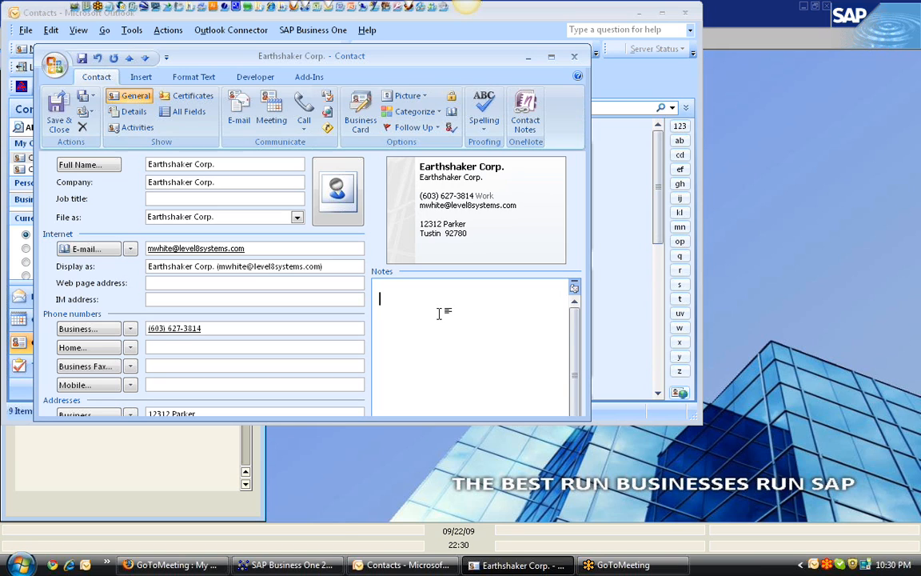
Step: Synchronize the Earthshaker Corp. contact with SAP Business One, resolving all fields using SAP Business One, and acknowledge the snapshot creation
{"action": "left_click", "coordinate": [307, 76]}
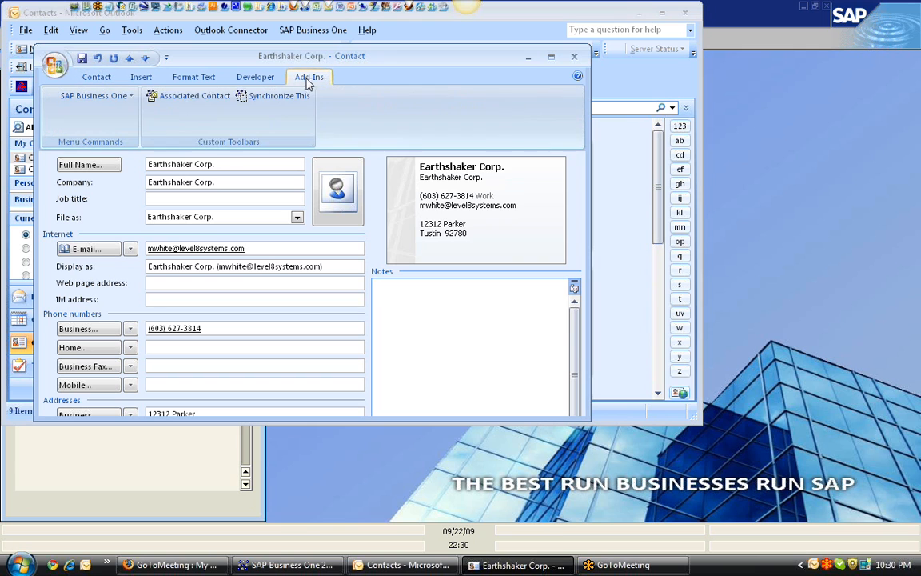
{"action": "left_click", "coordinate": [283, 99]}
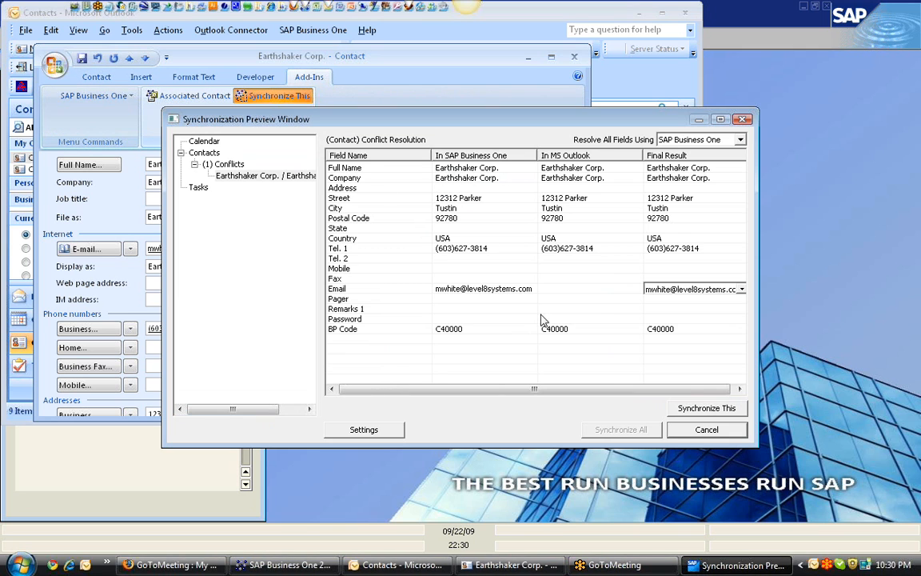
{"action": "left_click", "coordinate": [692, 409]}
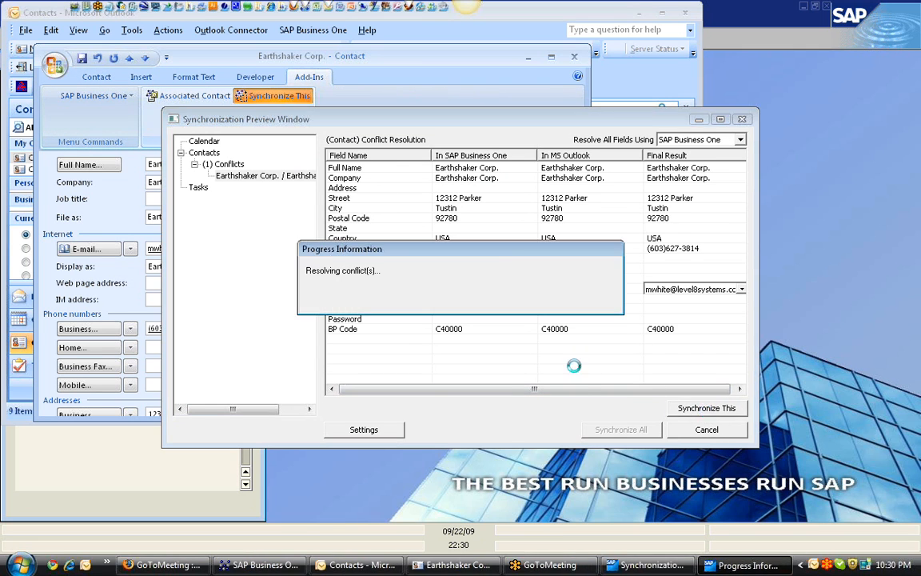
{"action": "left_click", "coordinate": [516, 315]}
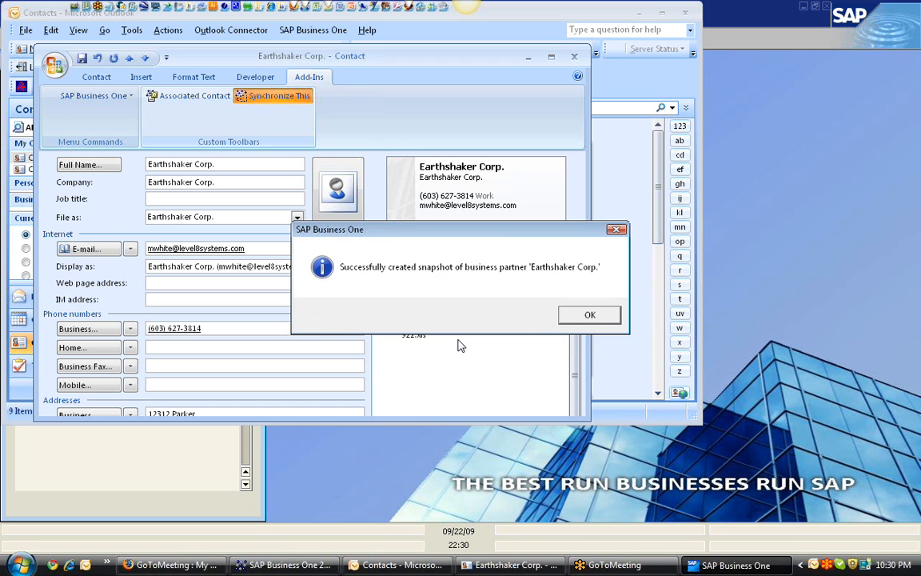
{"action": "left_click", "coordinate": [589, 317]}
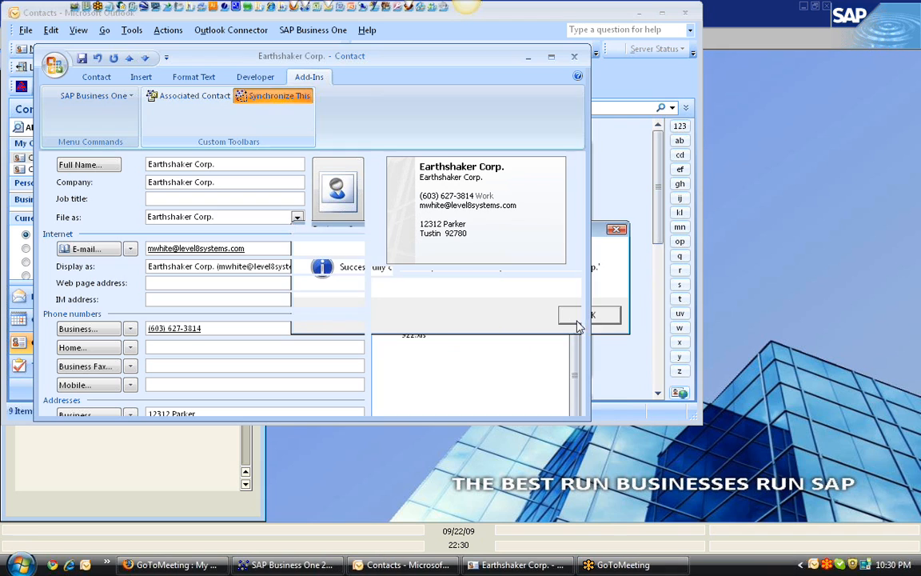
Step: Open the Excel customer snapshot attached in the contact's notes and move its window higher on the screen
{"action": "double_click", "coordinate": [415, 313]}
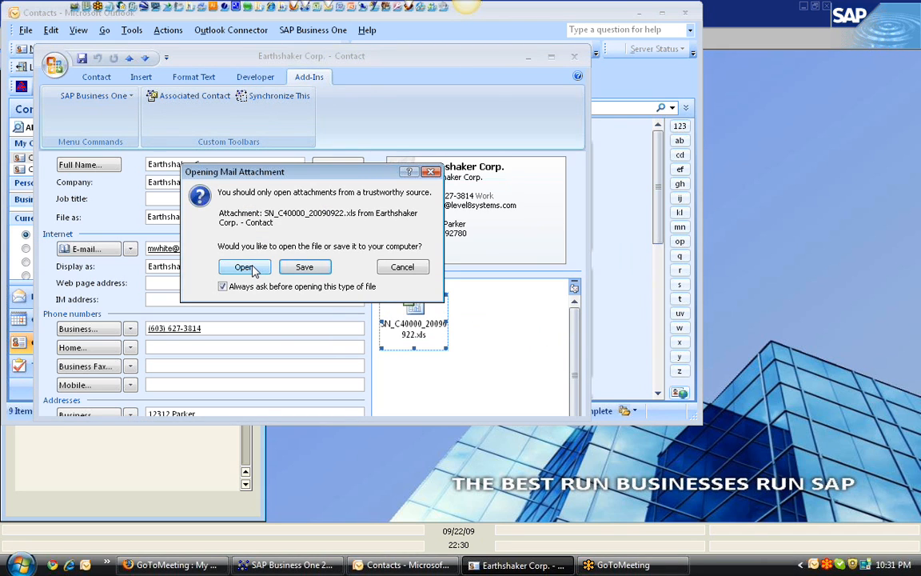
{"action": "left_click", "coordinate": [244, 267]}
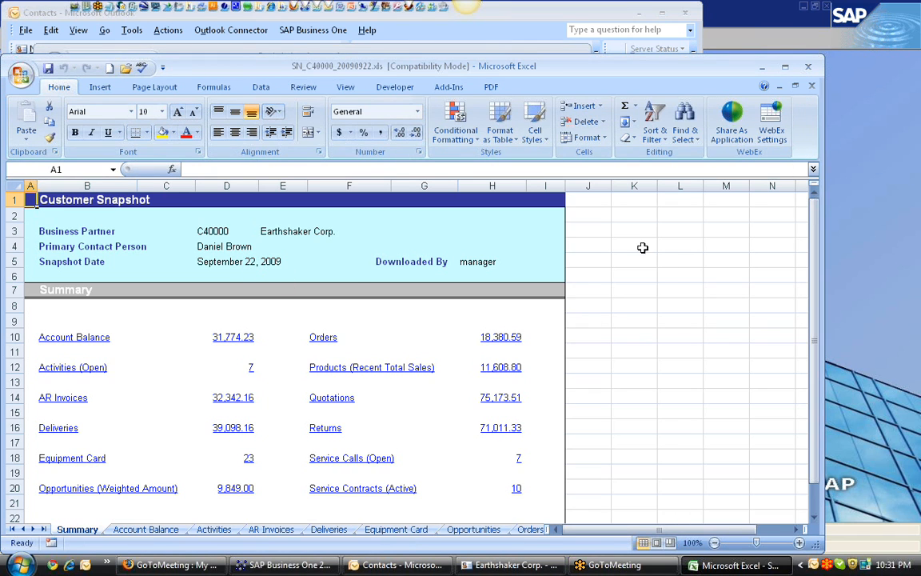
{"action": "left_click_drag", "start_coordinate": [465, 66], "coordinate": [467, 39]}
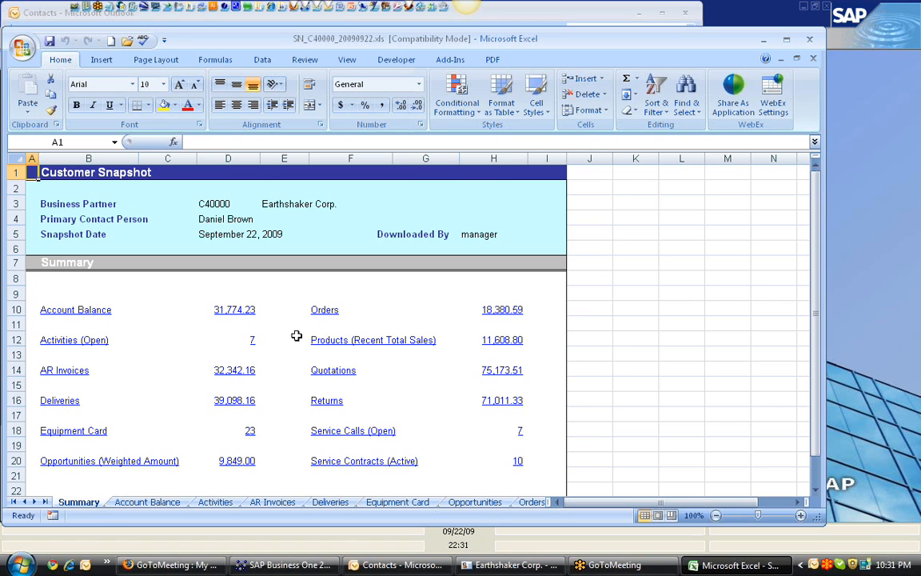
Step: Look through the customer snapshot's sheets, from Account Balance, Activities and AR Invoices through to Returns and Service Calls
{"action": "left_click", "coordinate": [149, 503]}
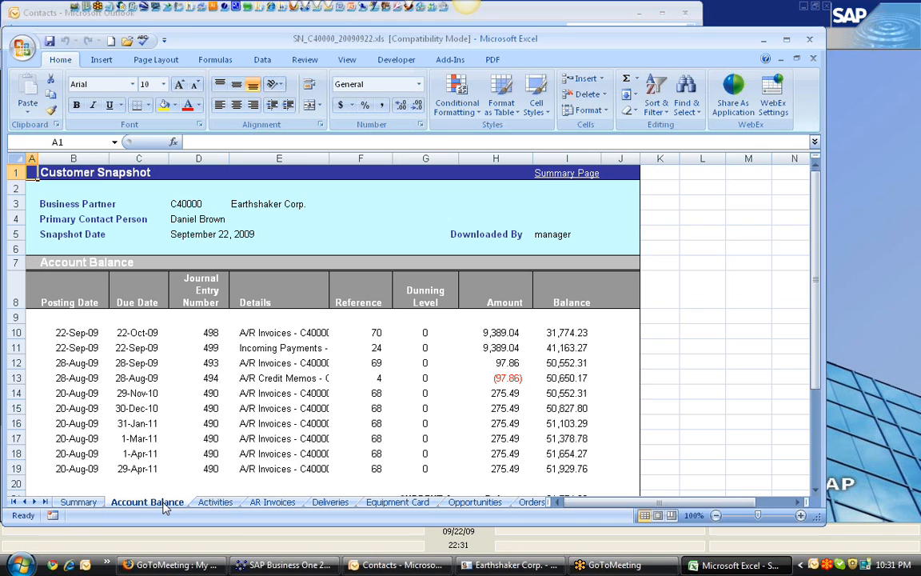
{"action": "left_click", "coordinate": [223, 504]}
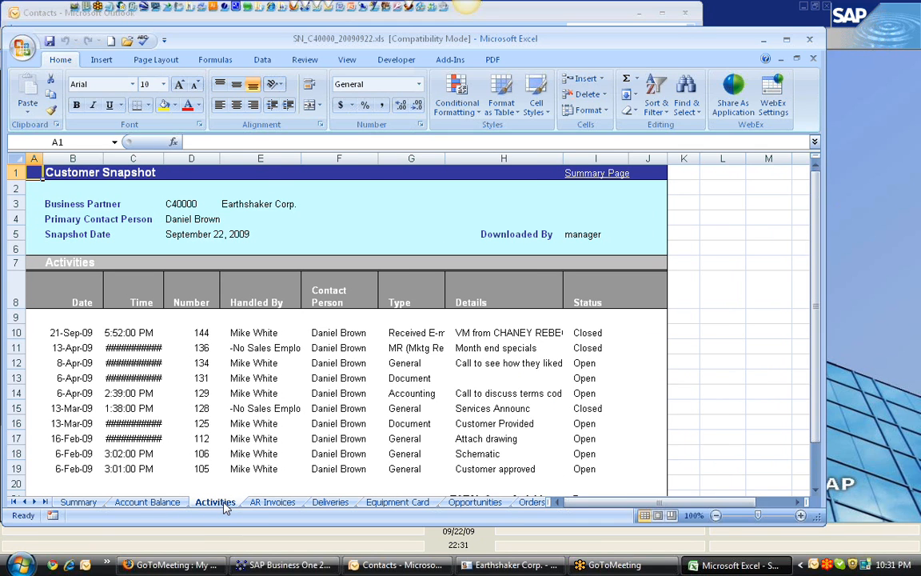
{"action": "left_click", "coordinate": [268, 503]}
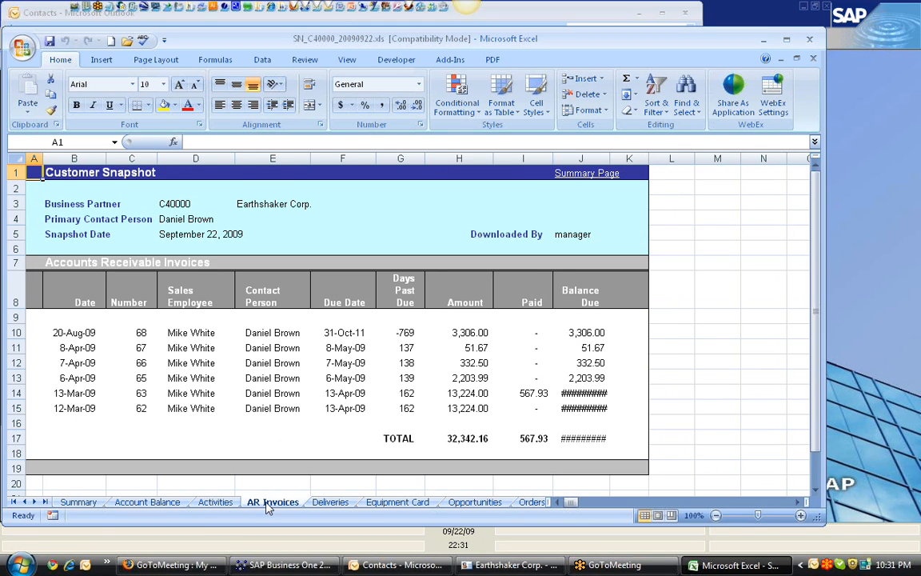
{"action": "left_click", "coordinate": [327, 503]}
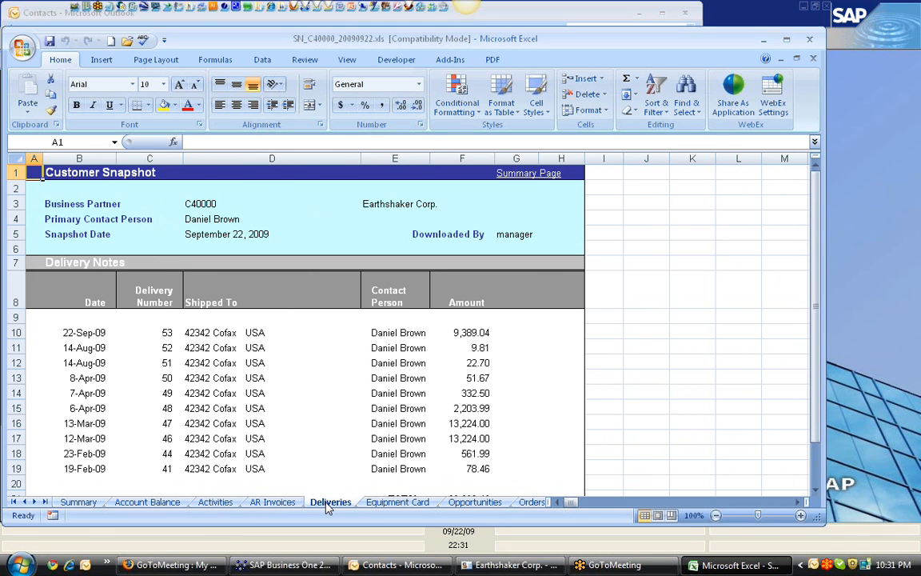
{"action": "left_click", "coordinate": [386, 504]}
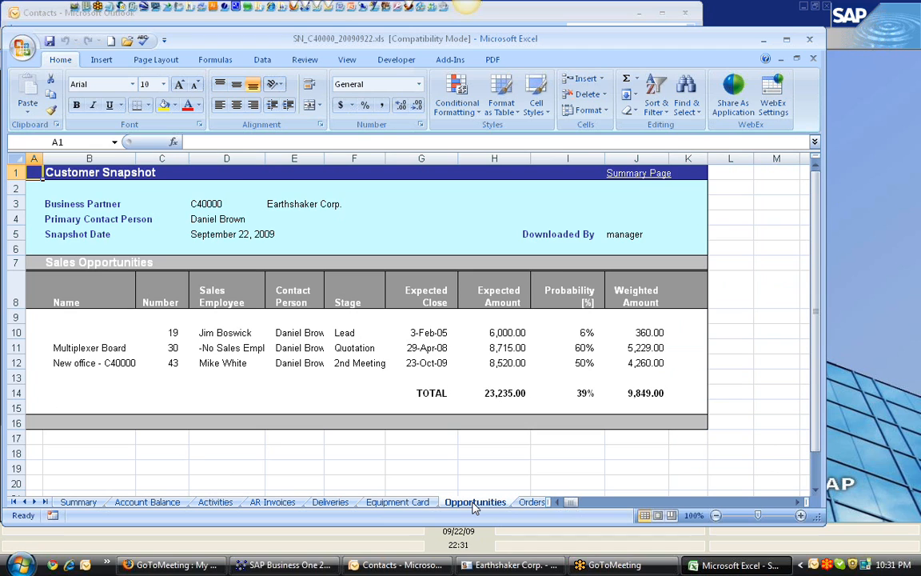
{"action": "left_click", "coordinate": [529, 503]}
{"action": "left_click", "coordinate": [528, 505]}
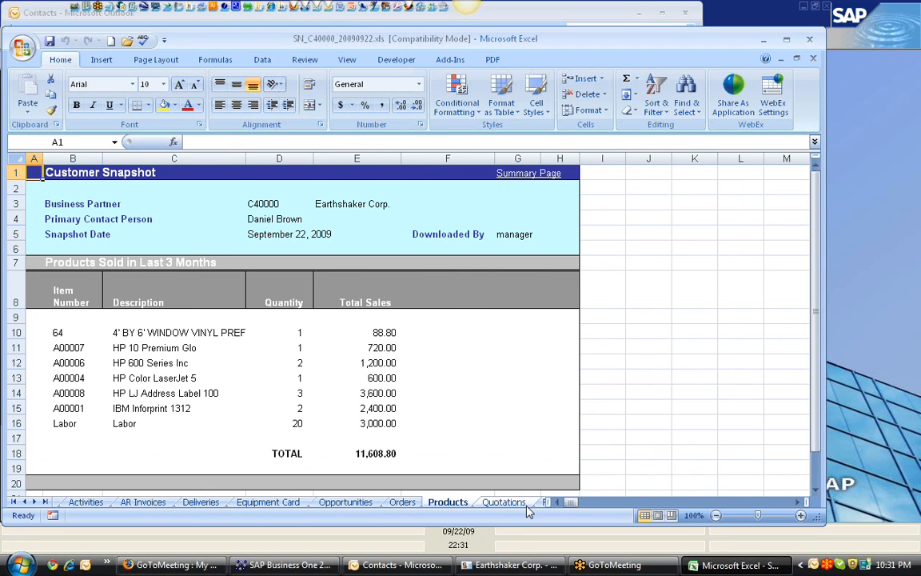
{"action": "left_click", "coordinate": [512, 504]}
{"action": "left_click", "coordinate": [543, 504]}
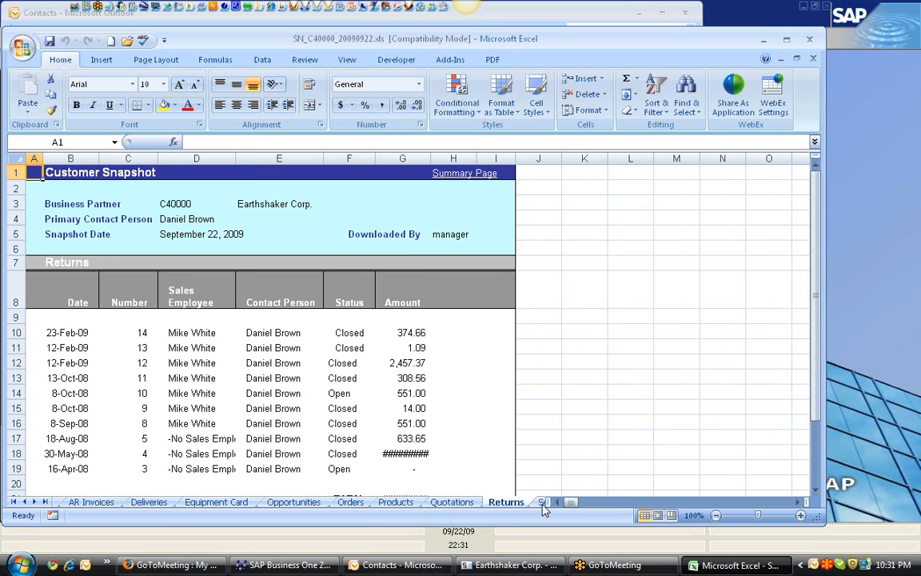
{"action": "left_click", "coordinate": [543, 503]}
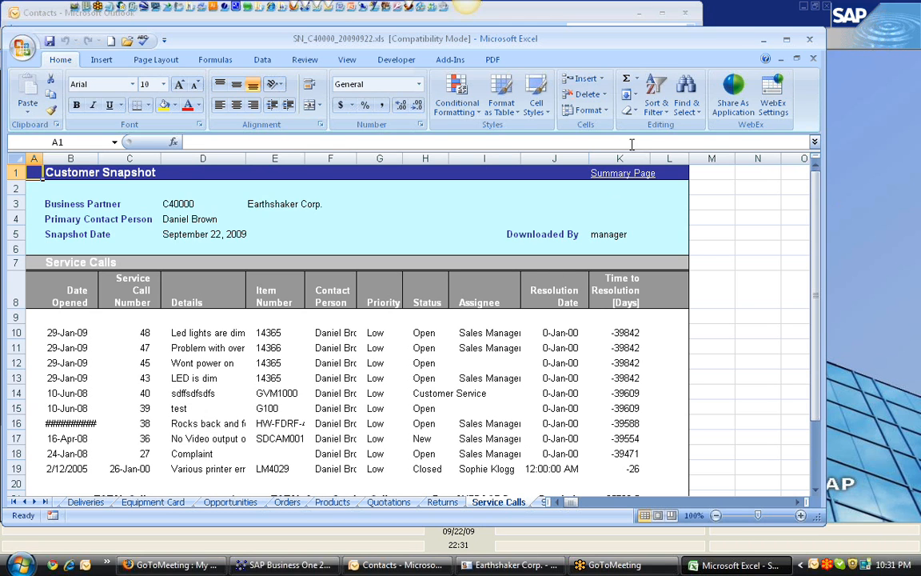
Step: Minimize the snapshot workbook and close the Earthshaker Corp. contact without saving changes
{"action": "left_click", "coordinate": [763, 39]}
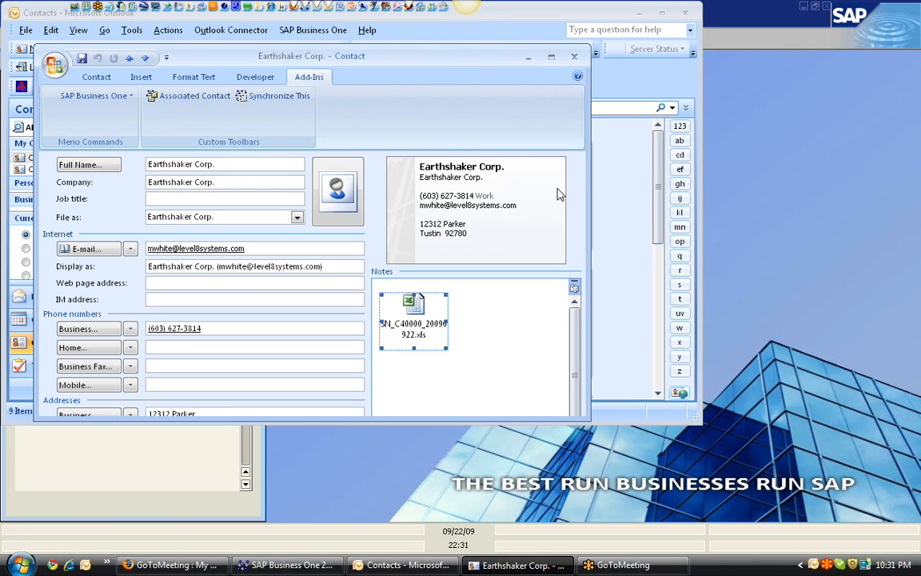
{"action": "left_click", "coordinate": [574, 56]}
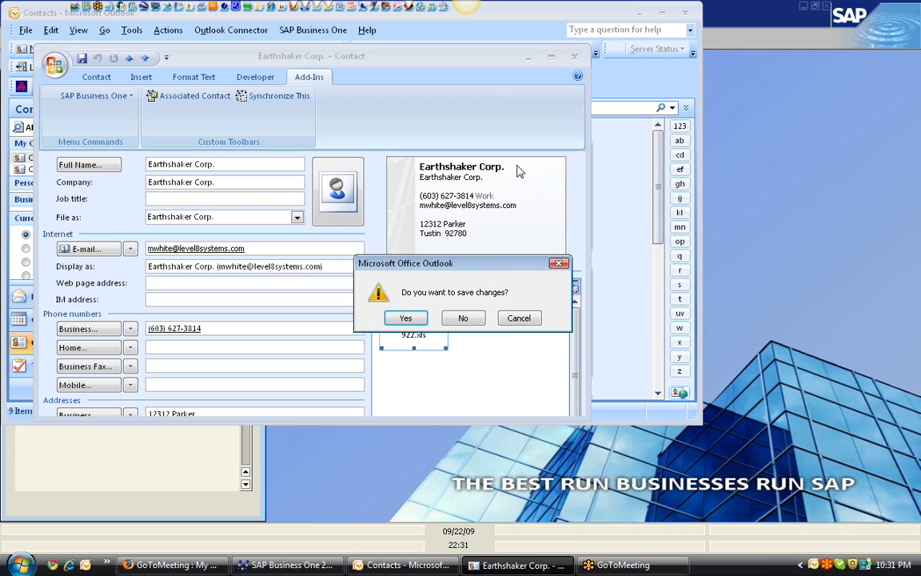
{"action": "left_click", "coordinate": [464, 317]}
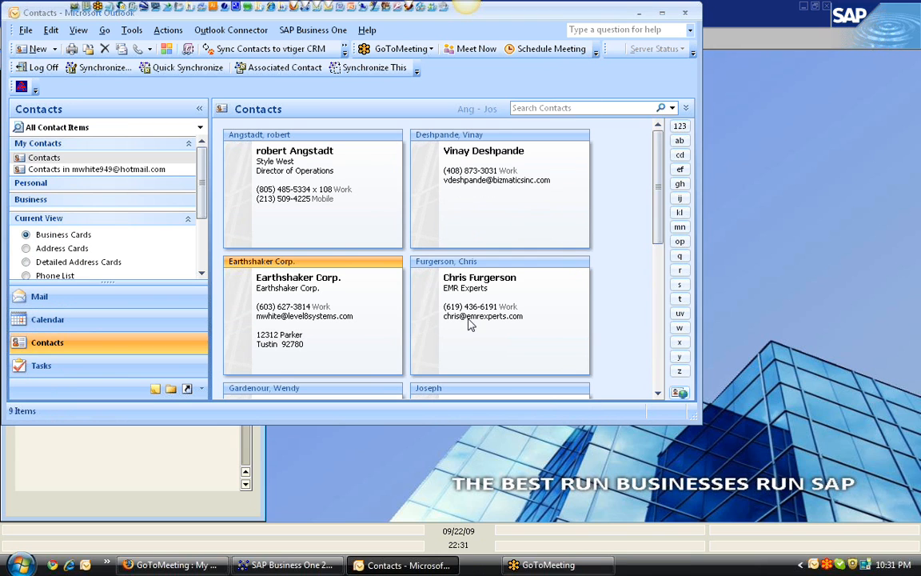
Step: Find the Click-N-Ship(R) Notification e-mail in the mail Inbox and open it in its own window
{"action": "left_click", "coordinate": [68, 297]}
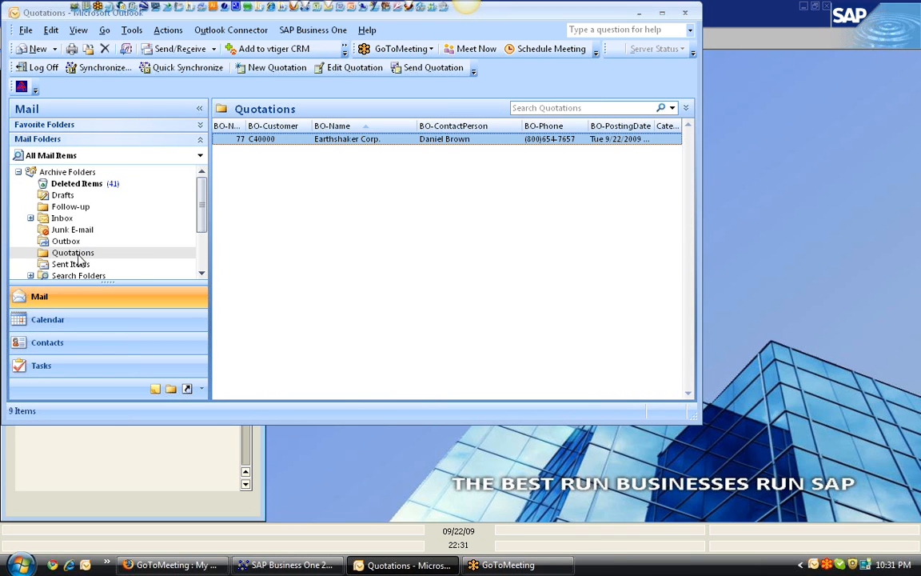
{"action": "left_click", "coordinate": [60, 217]}
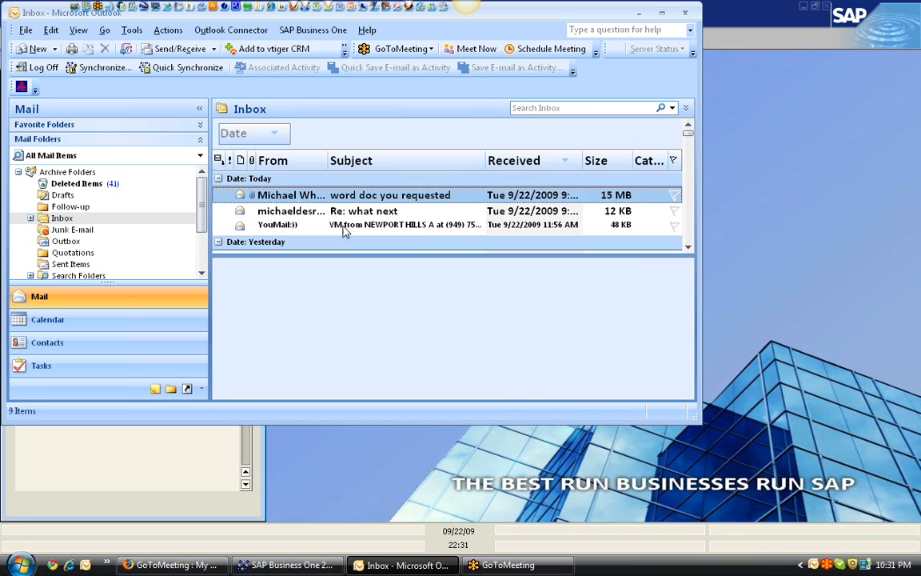
{"action": "scroll", "coordinate": [352, 229], "scroll_direction": "down", "scroll_amount": 2}
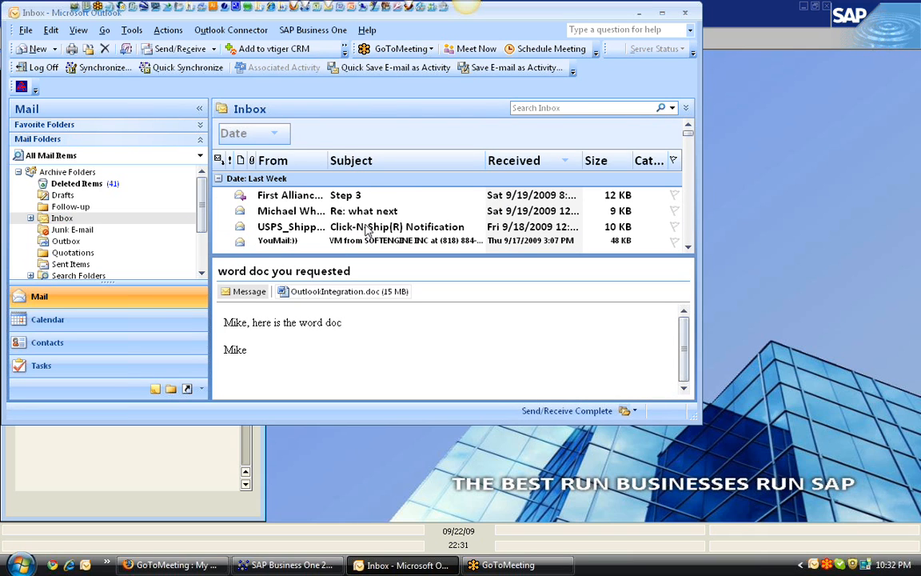
{"action": "scroll", "coordinate": [357, 223], "scroll_direction": "down", "scroll_amount": 1}
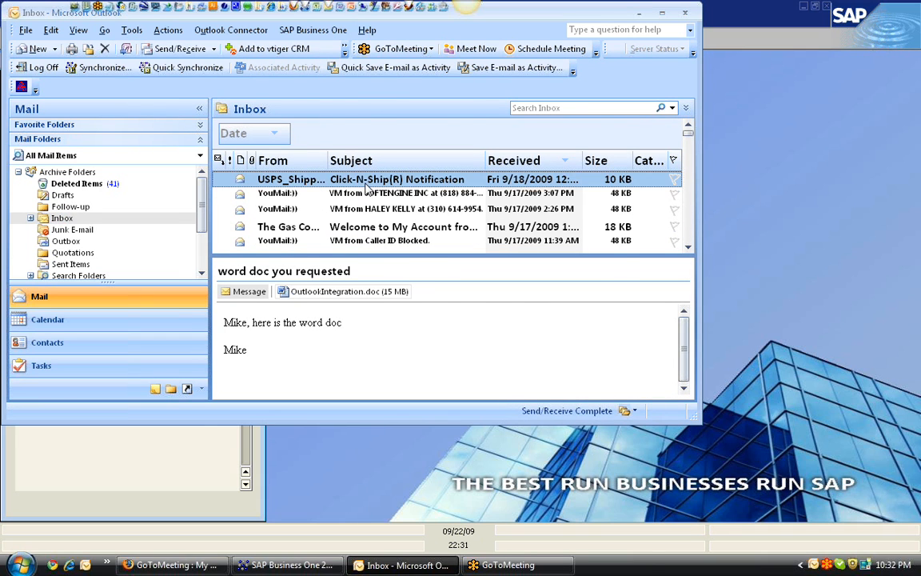
{"action": "double_click", "coordinate": [366, 181]}
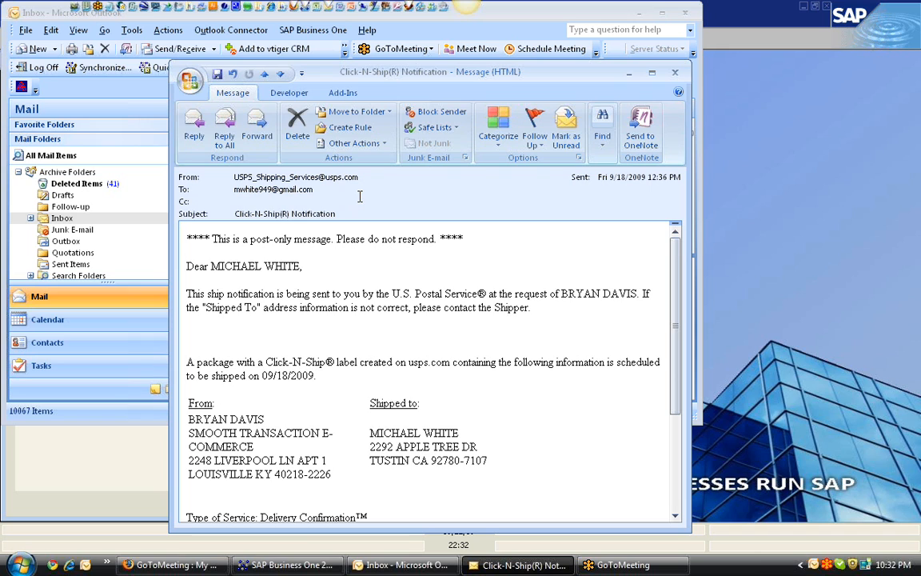
Step: Save the Click-N-Ship(R) Notification e-mail as an activity for business partner Earthshaker Corp., code C40000
{"action": "left_click", "coordinate": [340, 92]}
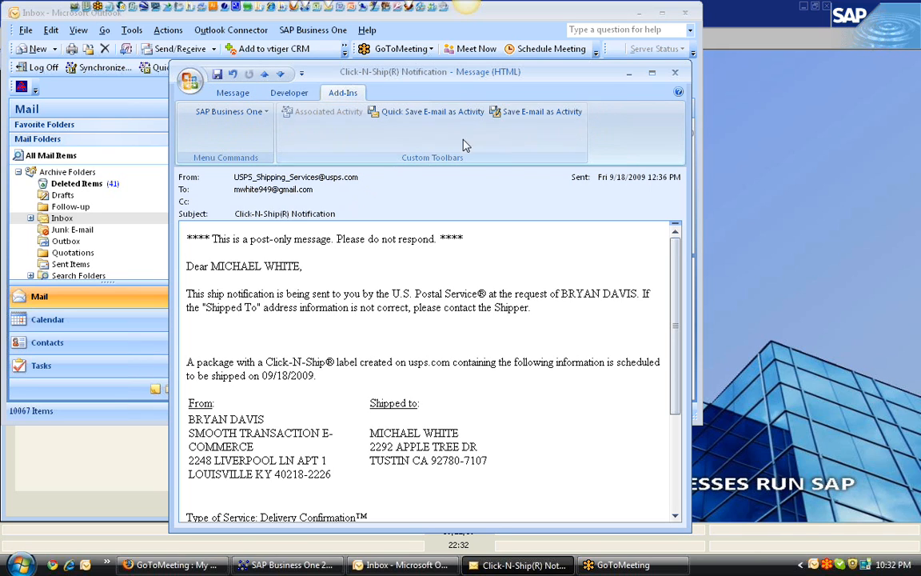
{"action": "left_click", "coordinate": [547, 114]}
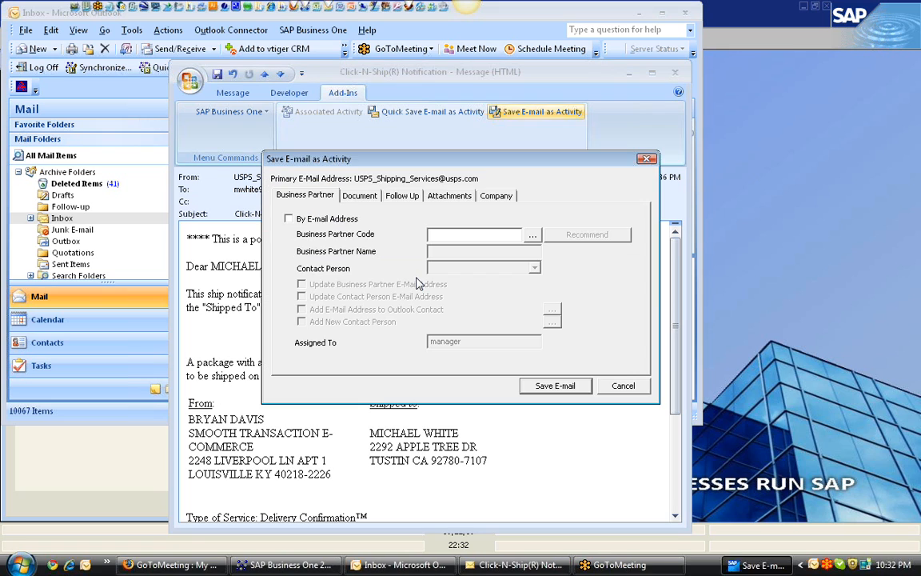
{"action": "left_click", "coordinate": [533, 237]}
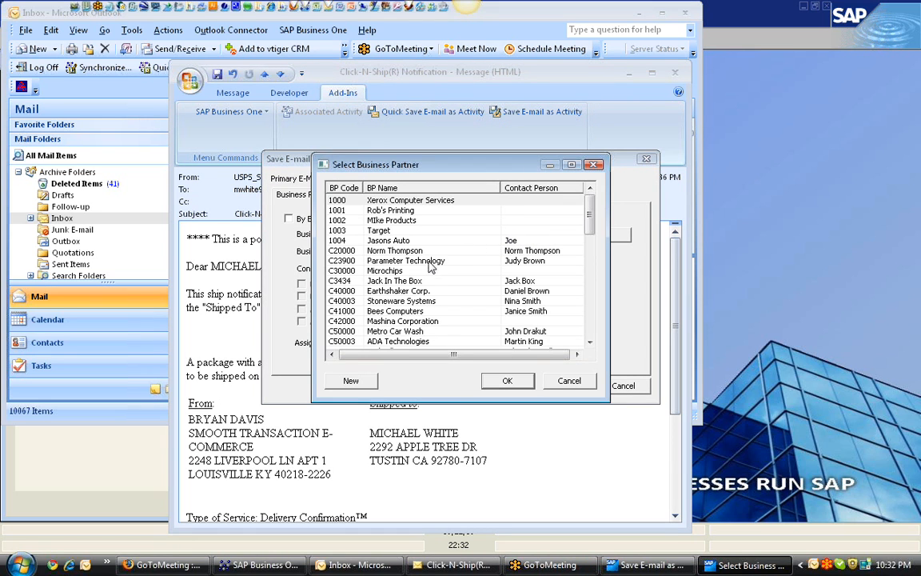
{"action": "left_click", "coordinate": [415, 295]}
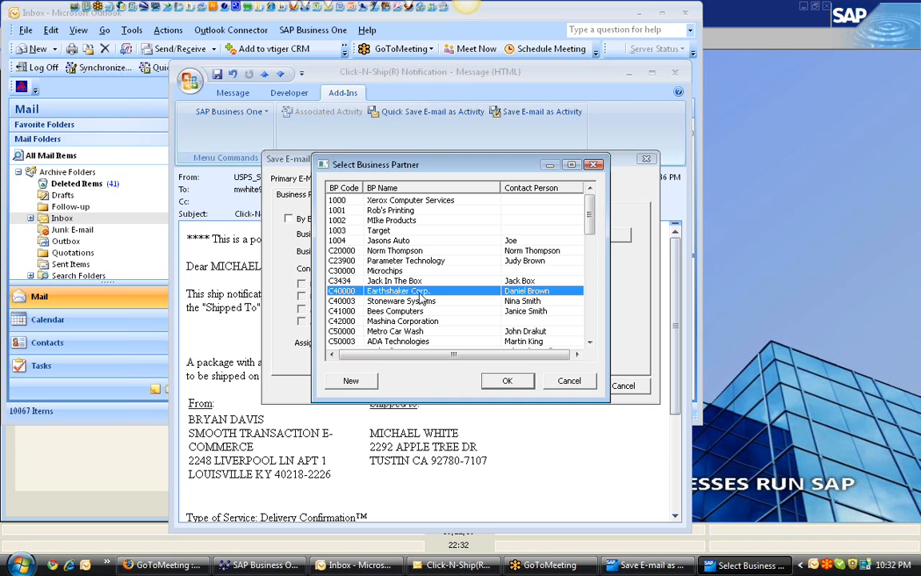
{"action": "left_click", "coordinate": [507, 380]}
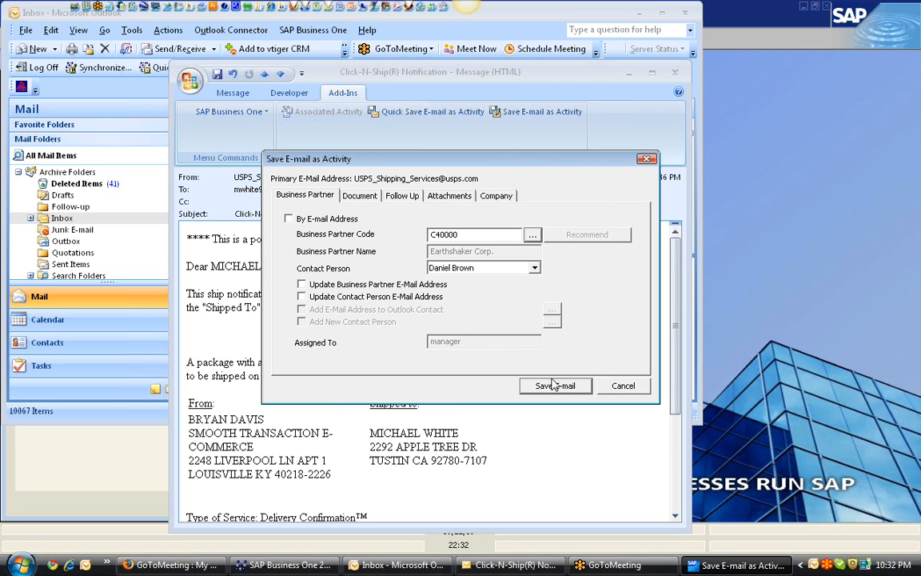
{"action": "left_click", "coordinate": [552, 385]}
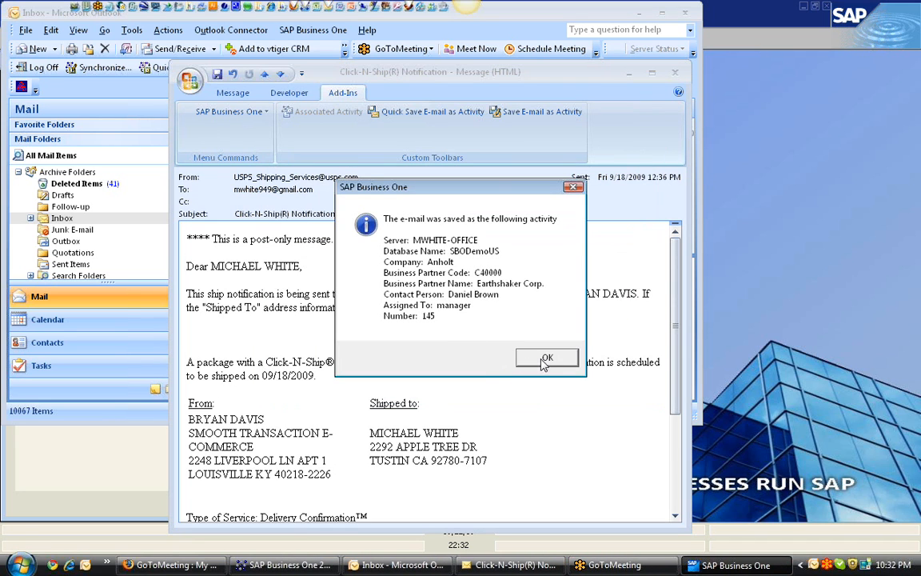
{"action": "left_click", "coordinate": [545, 359]}
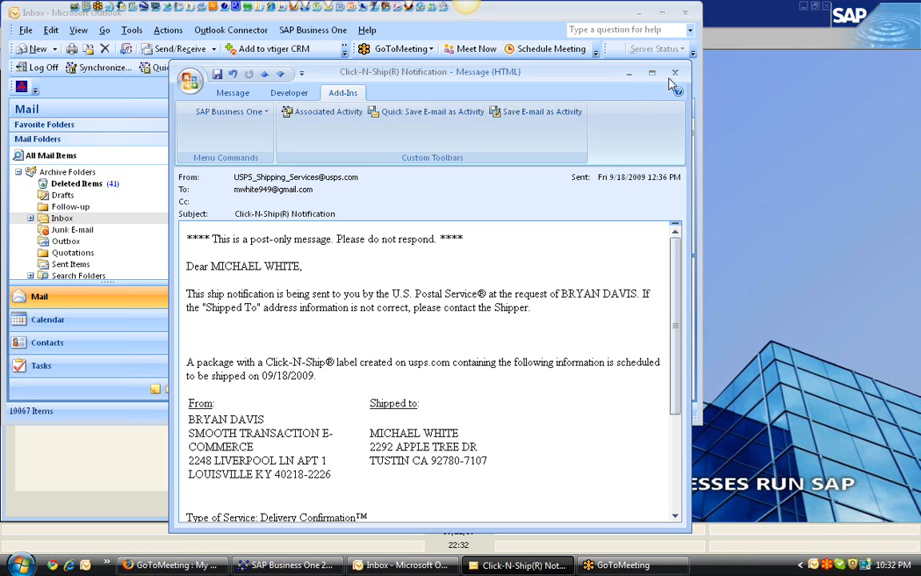
Step: Close the e-mail, switch from Outlook to SAP Business One and open Business Partner Master Data
{"action": "left_click", "coordinate": [674, 72]}
{"action": "left_click", "coordinate": [638, 13]}
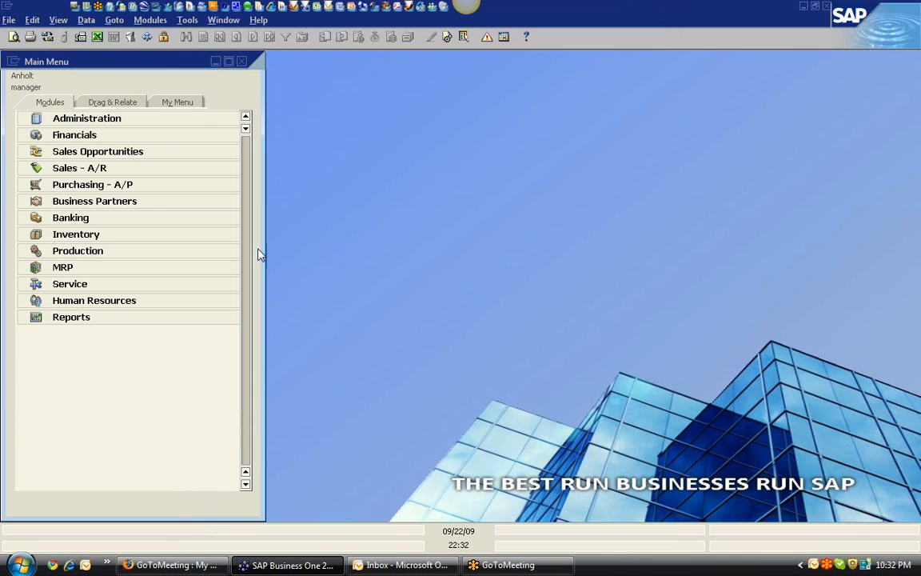
{"action": "left_click", "coordinate": [84, 201]}
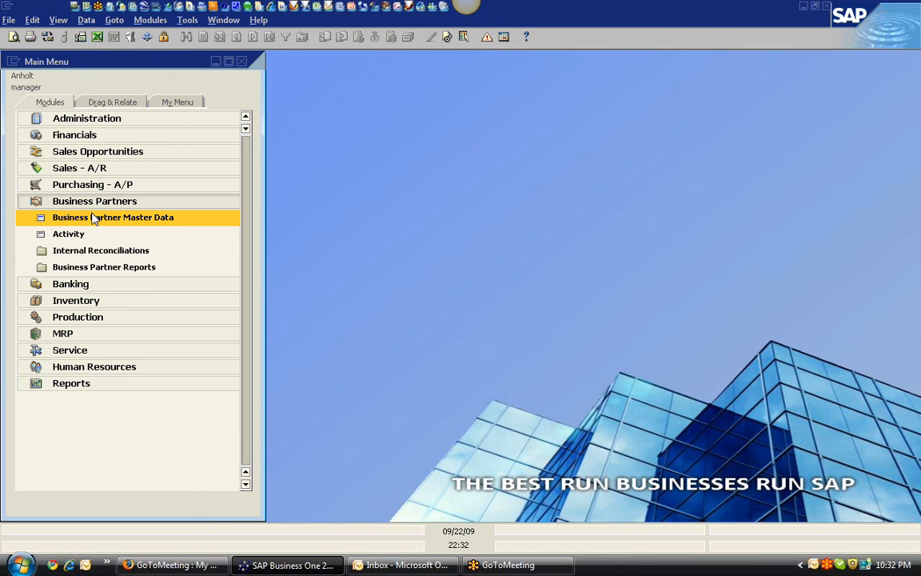
{"action": "left_click", "coordinate": [94, 218]}
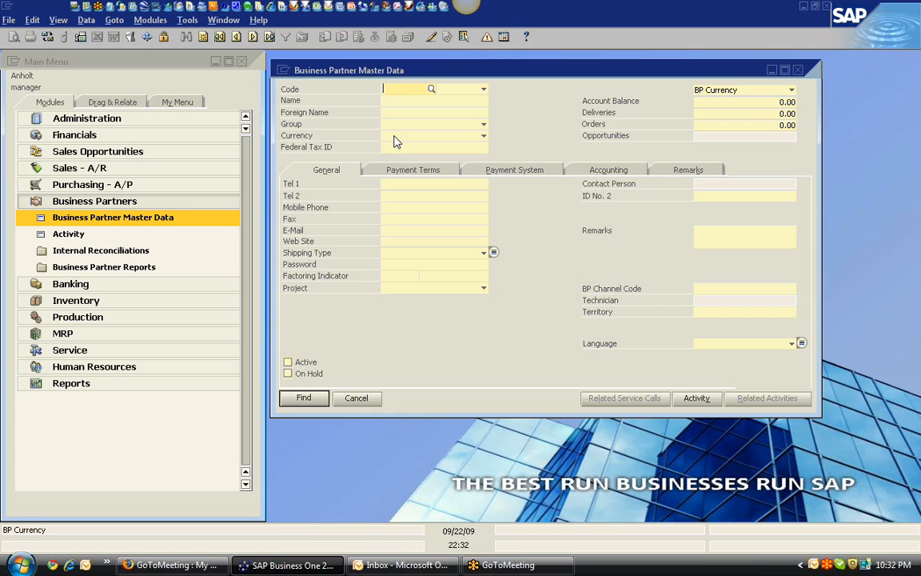
Step: Try to find the business partner by the code c4000
{"action": "type", "text": "c4000"}
{"action": "left_click", "coordinate": [314, 403]}
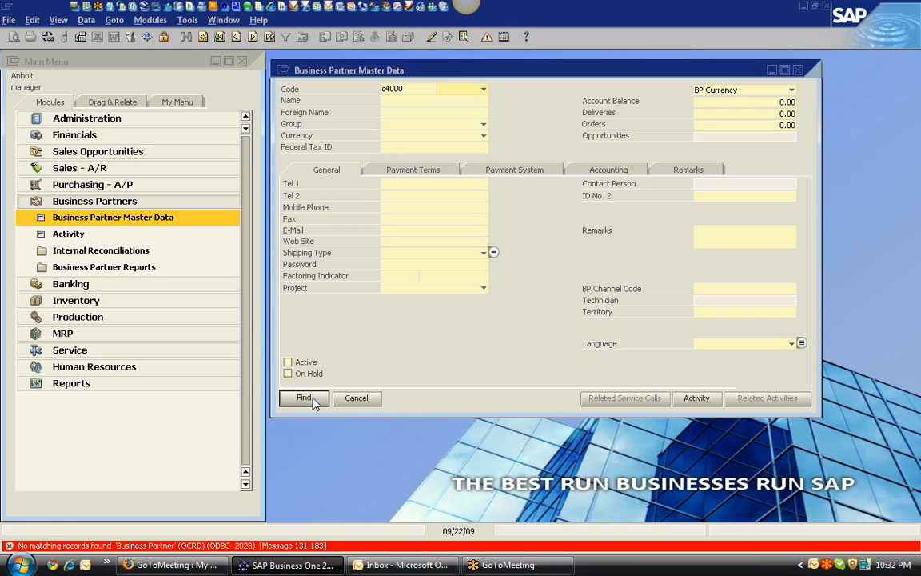
{"action": "key", "text": "BackSpace"}
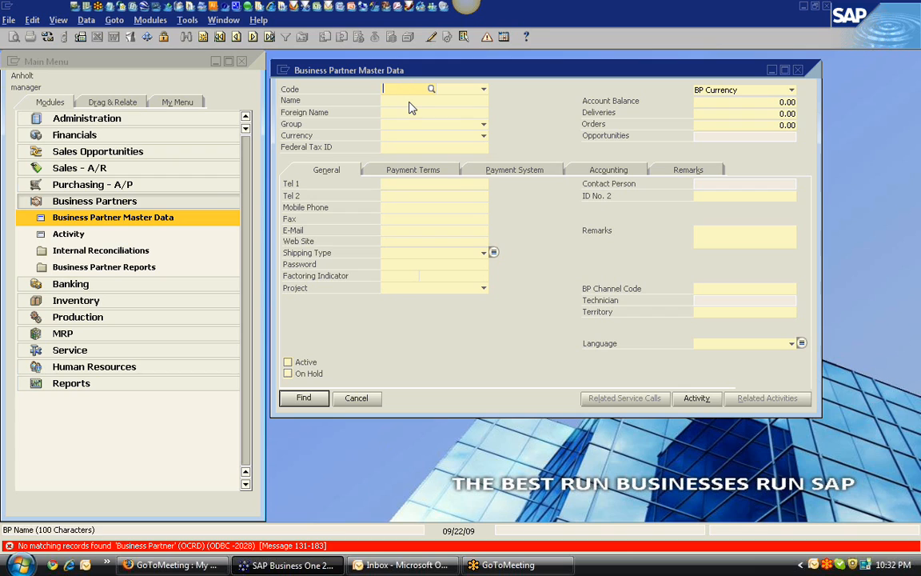
Step: Search for business partners by the name earth* and open the customer record of Earthshaker Corp
{"action": "left_click", "coordinate": [416, 99]}
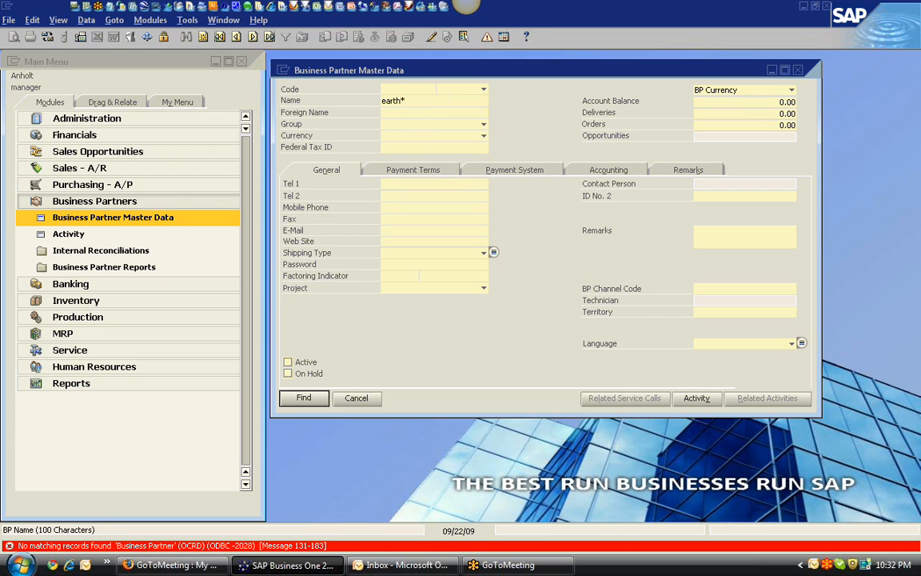
{"action": "left_click", "coordinate": [305, 399]}
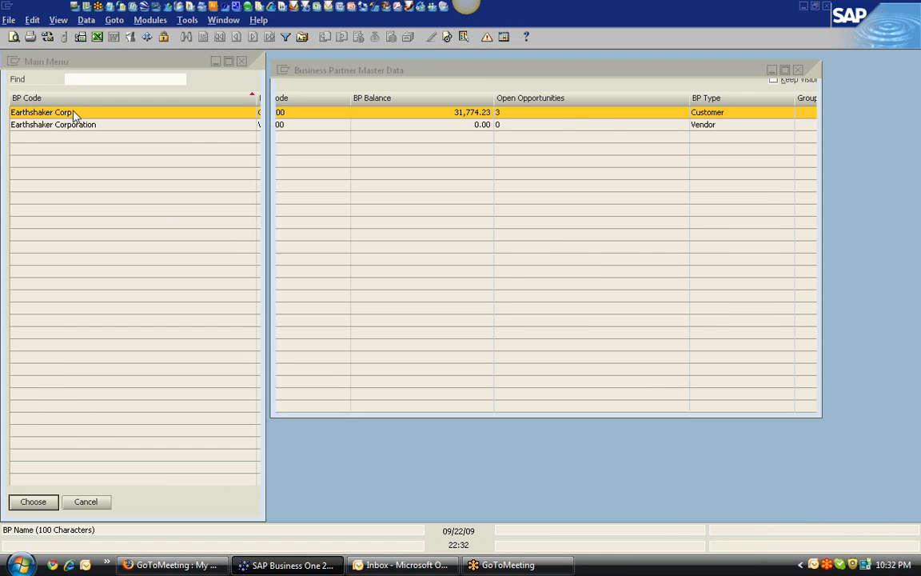
{"action": "double_click", "coordinate": [75, 116]}
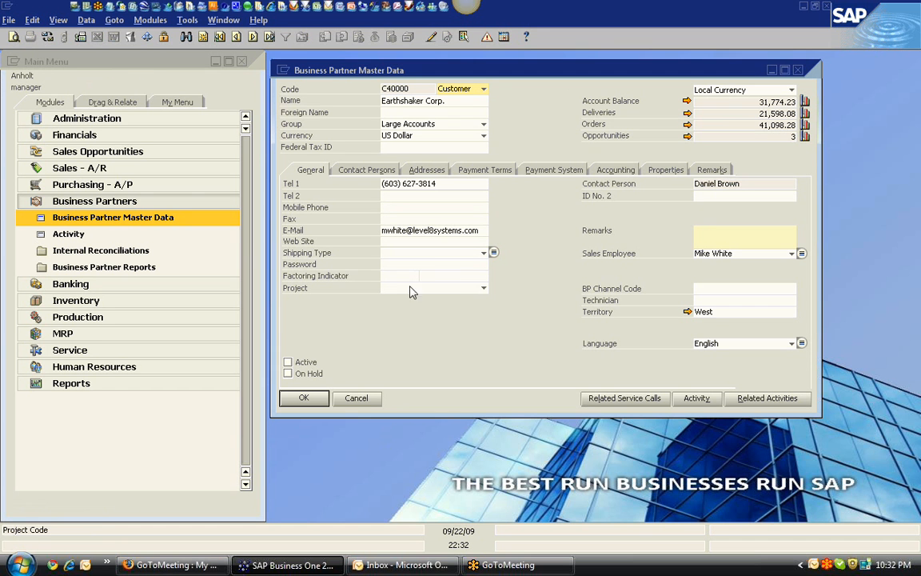
Step: Open the Click-N-Ship(R) Notification entry from the customer's related activities and view its content
{"action": "left_click", "coordinate": [767, 398]}
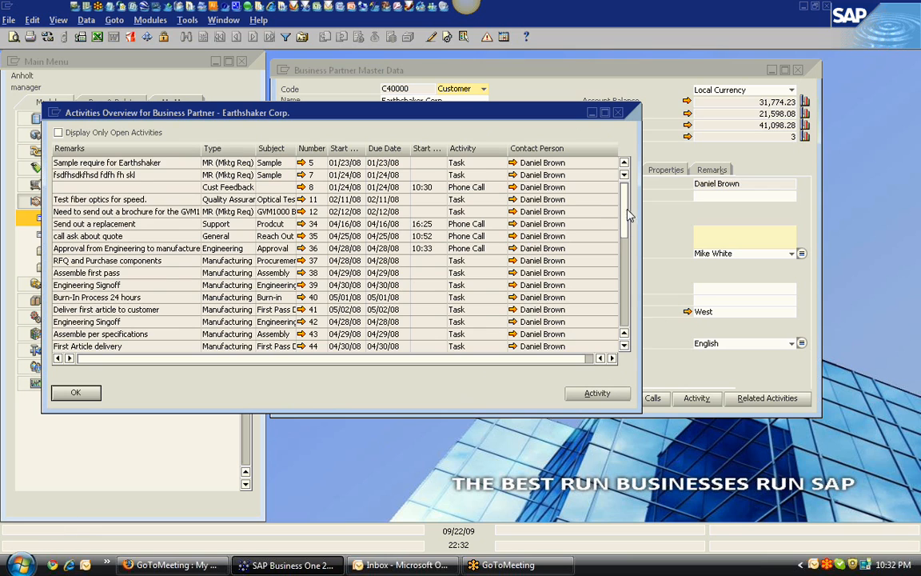
{"action": "scroll", "coordinate": [629, 215], "scroll_direction": "down", "scroll_amount": 10}
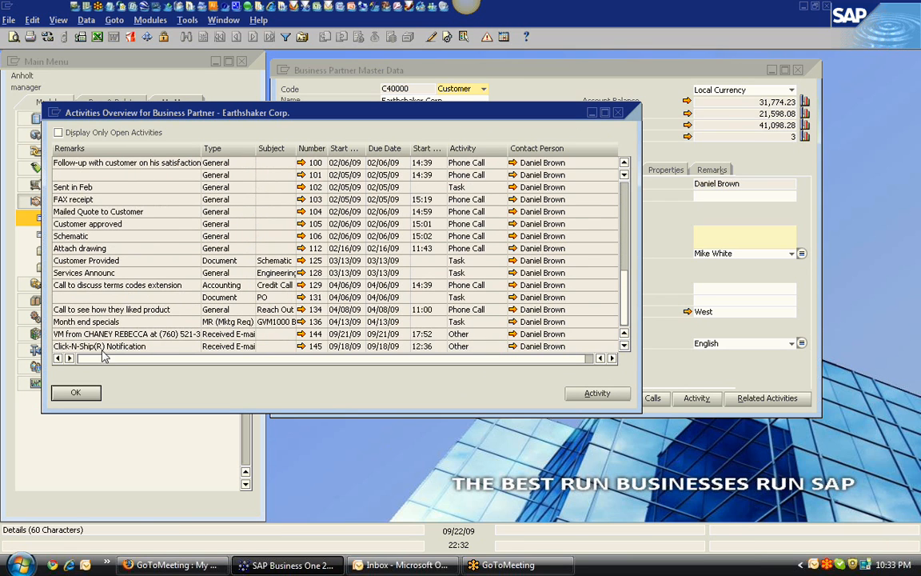
{"action": "left_click", "coordinate": [240, 346]}
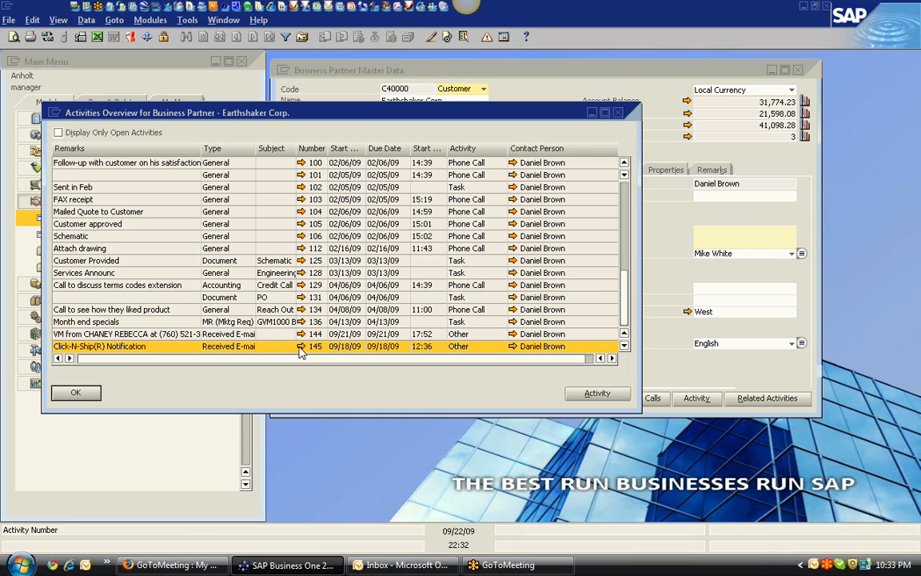
{"action": "left_click", "coordinate": [301, 346]}
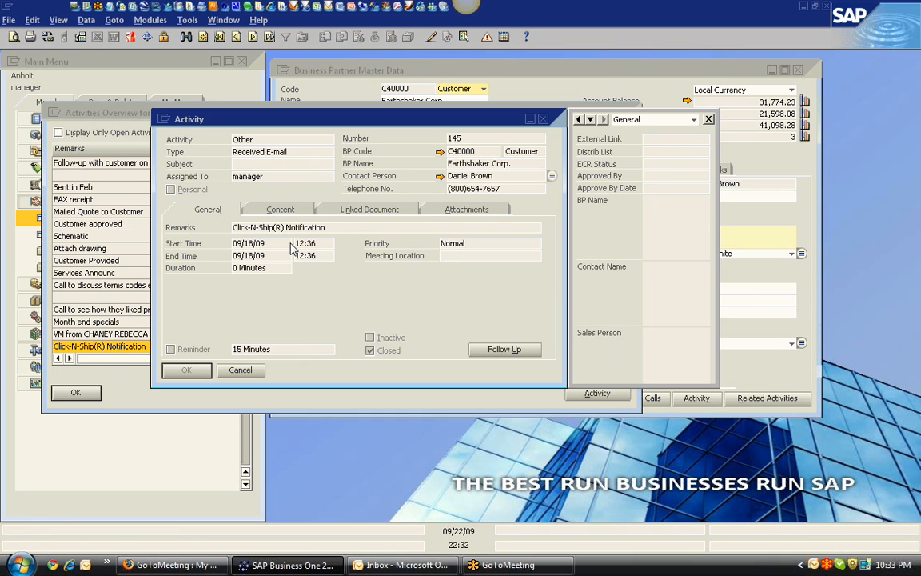
{"action": "left_click", "coordinate": [286, 213]}
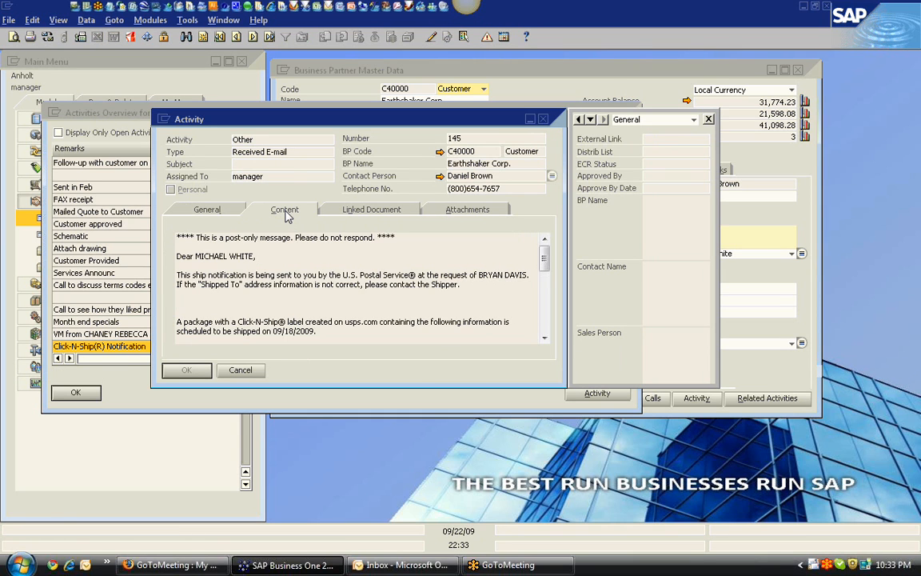
Step: Close the activity, the activities overview and the business partner record, and collapse the Business Partners module
{"action": "left_click", "coordinate": [240, 369]}
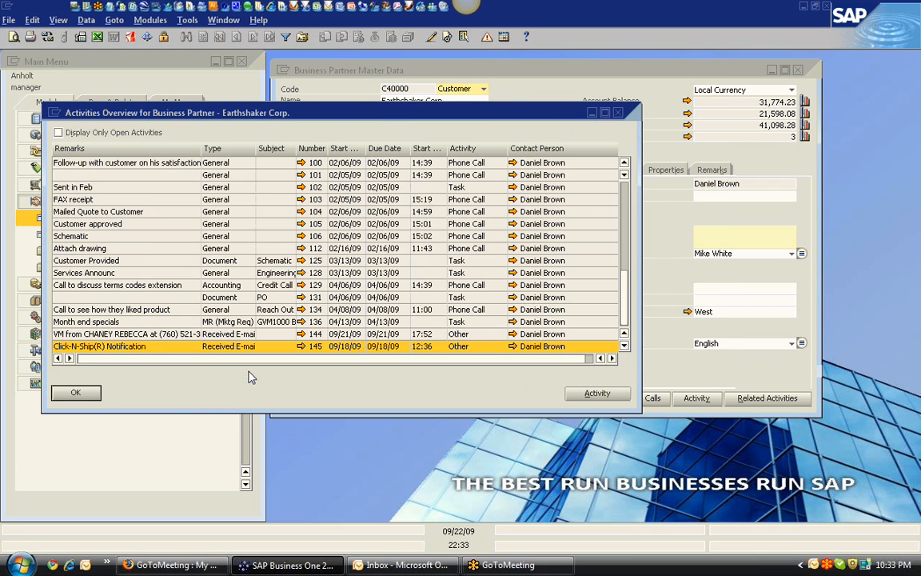
{"action": "left_click", "coordinate": [77, 392]}
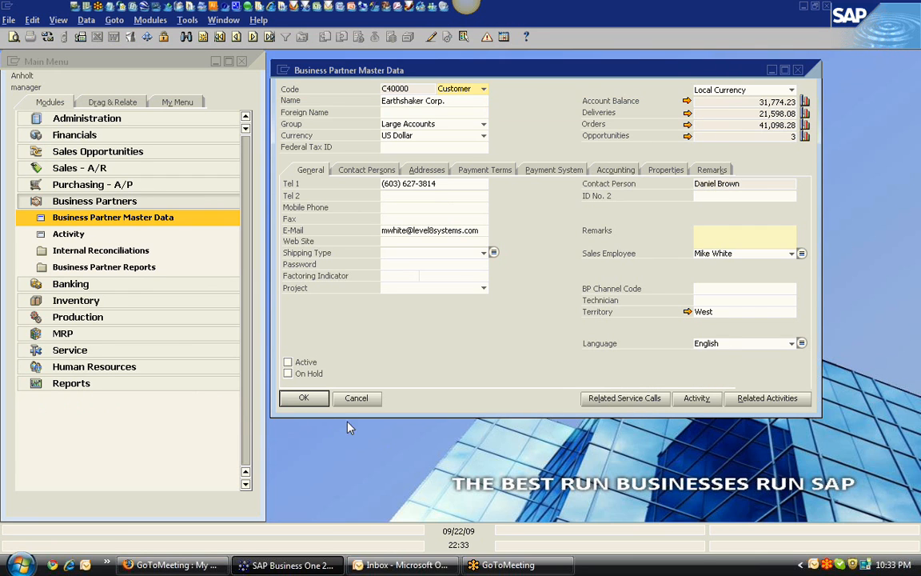
{"action": "left_click", "coordinate": [358, 398]}
{"action": "left_click", "coordinate": [121, 203]}
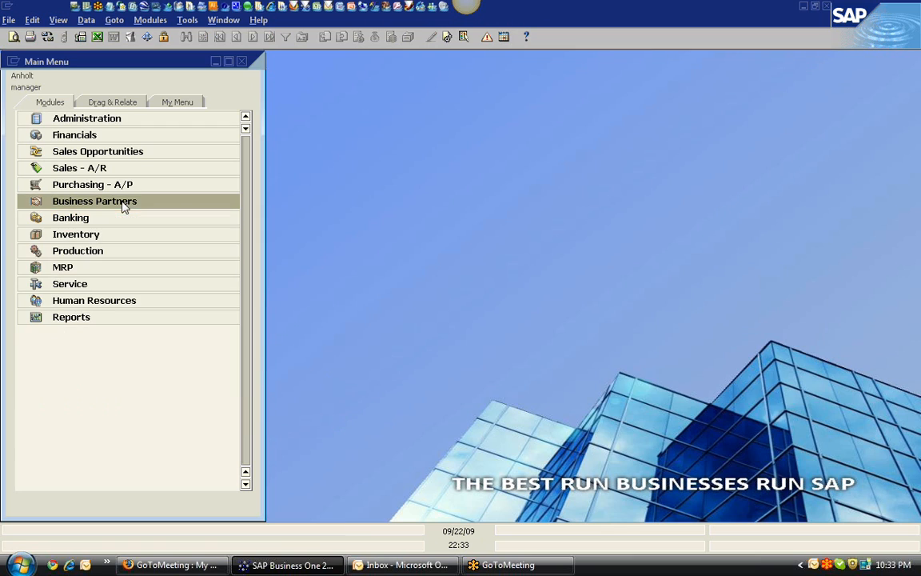